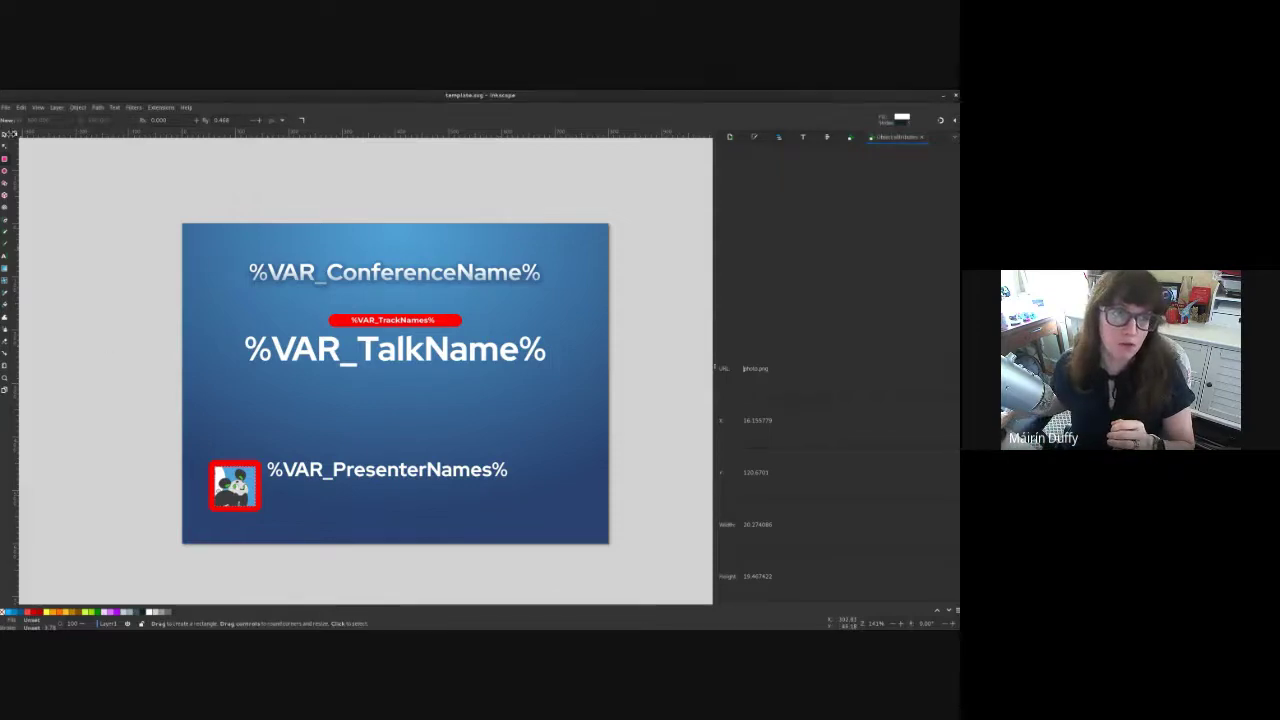
# Step: Examine the template's track name text, its red label, the red photo frame, the photo and the background rectangle by selecting each
pyautogui.click(5, 133)
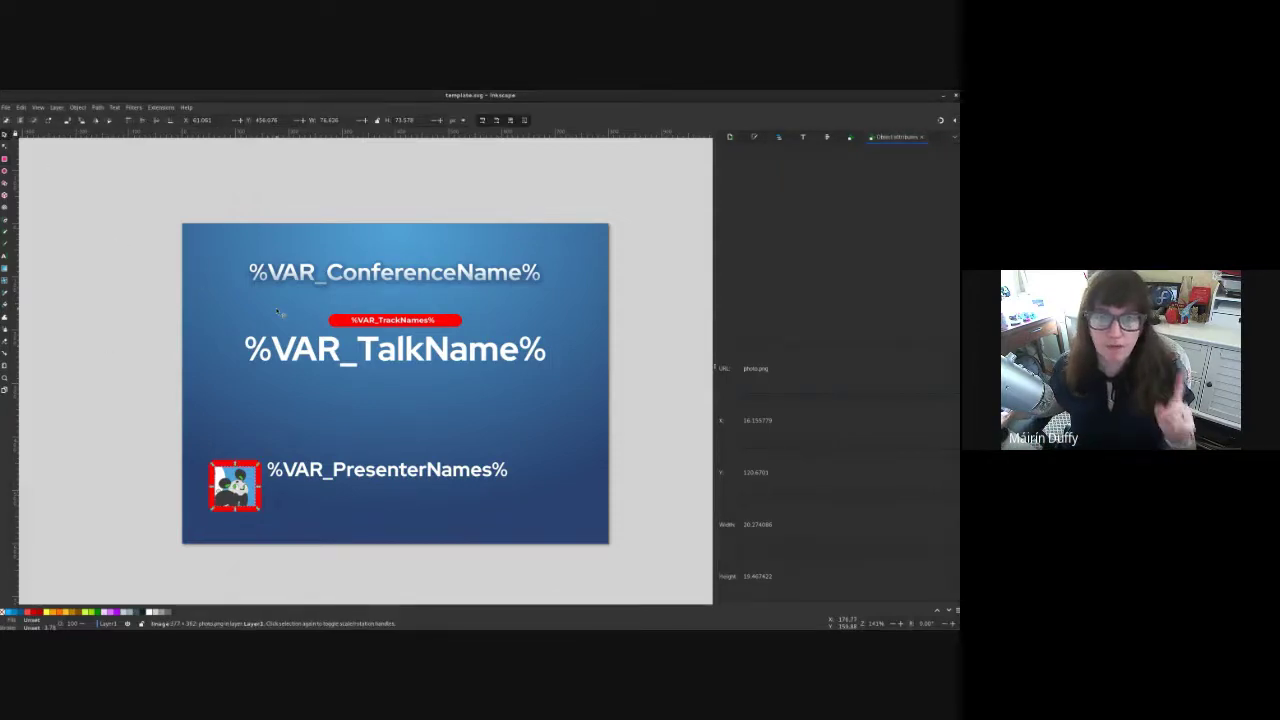
pyautogui.click(420, 322)
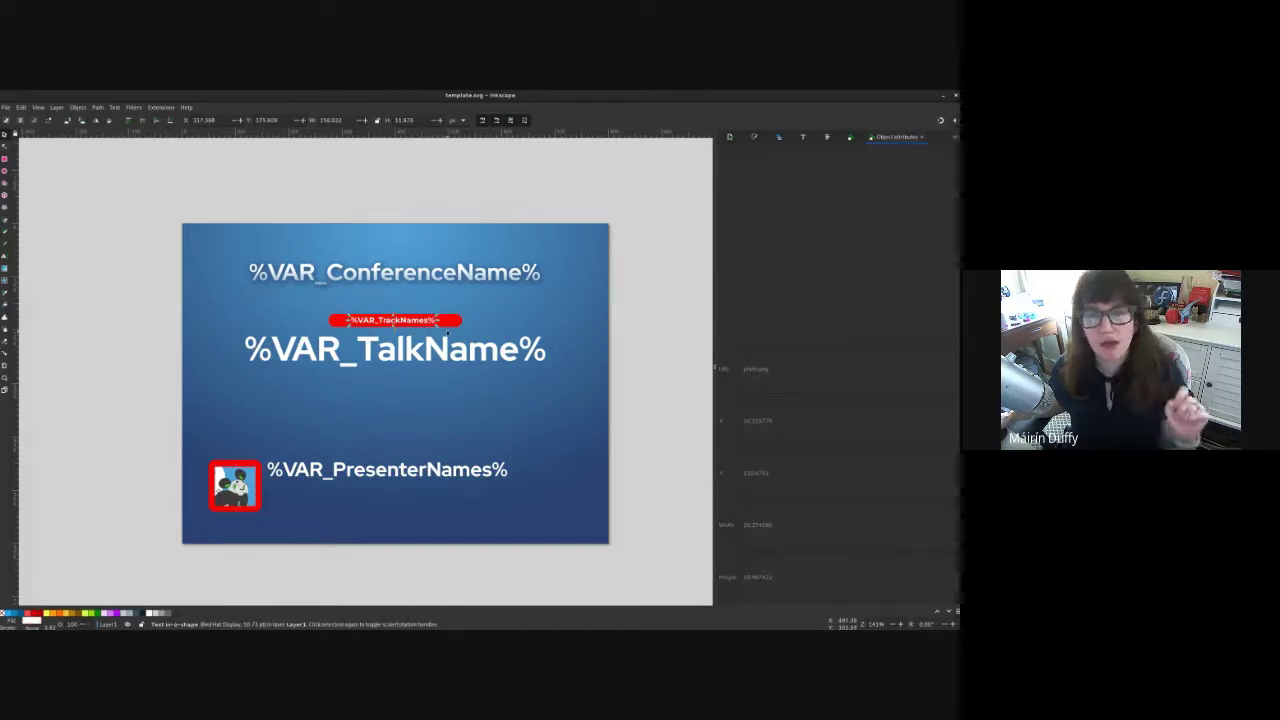
pyautogui.click(451, 324)
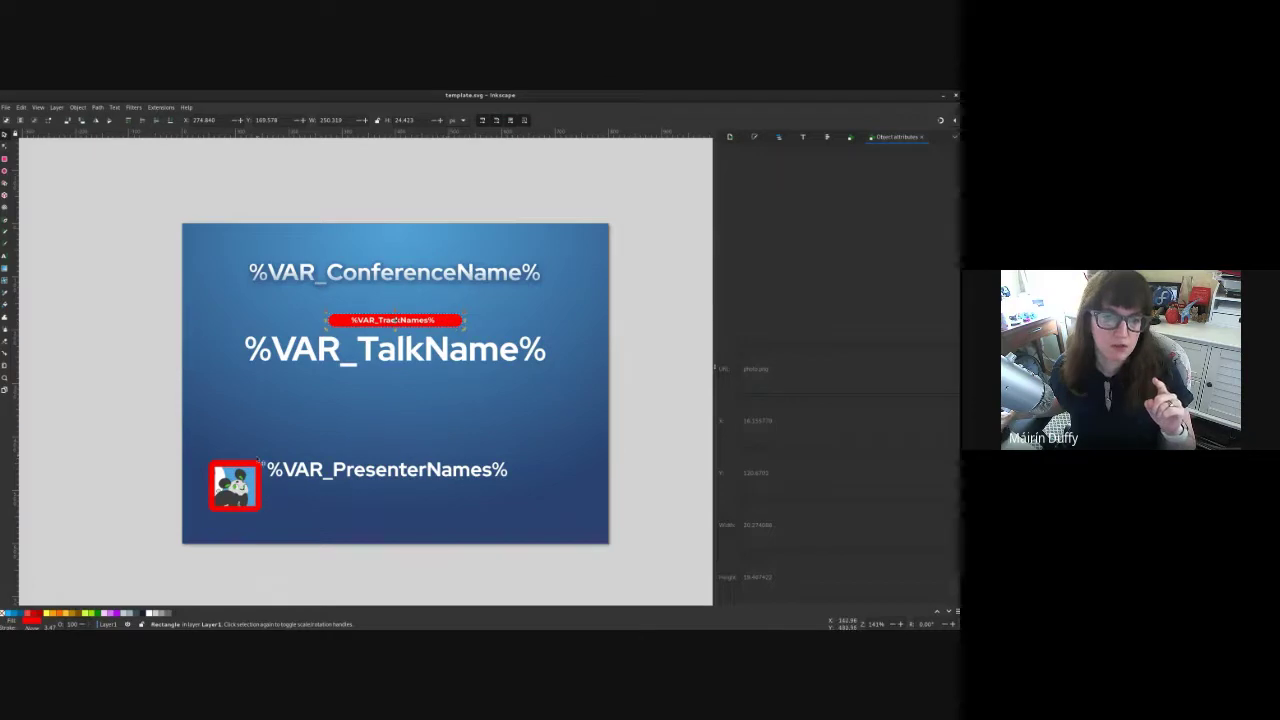
pyautogui.click(257, 465)
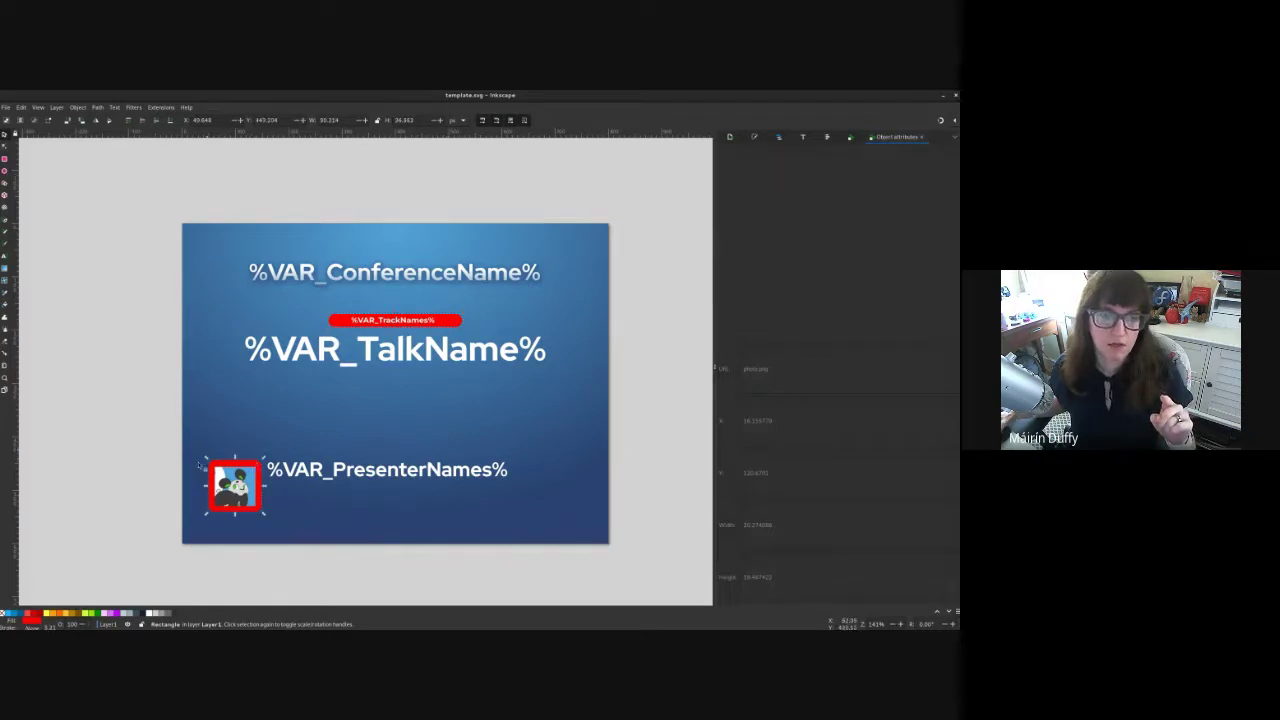
pyautogui.click(221, 471)
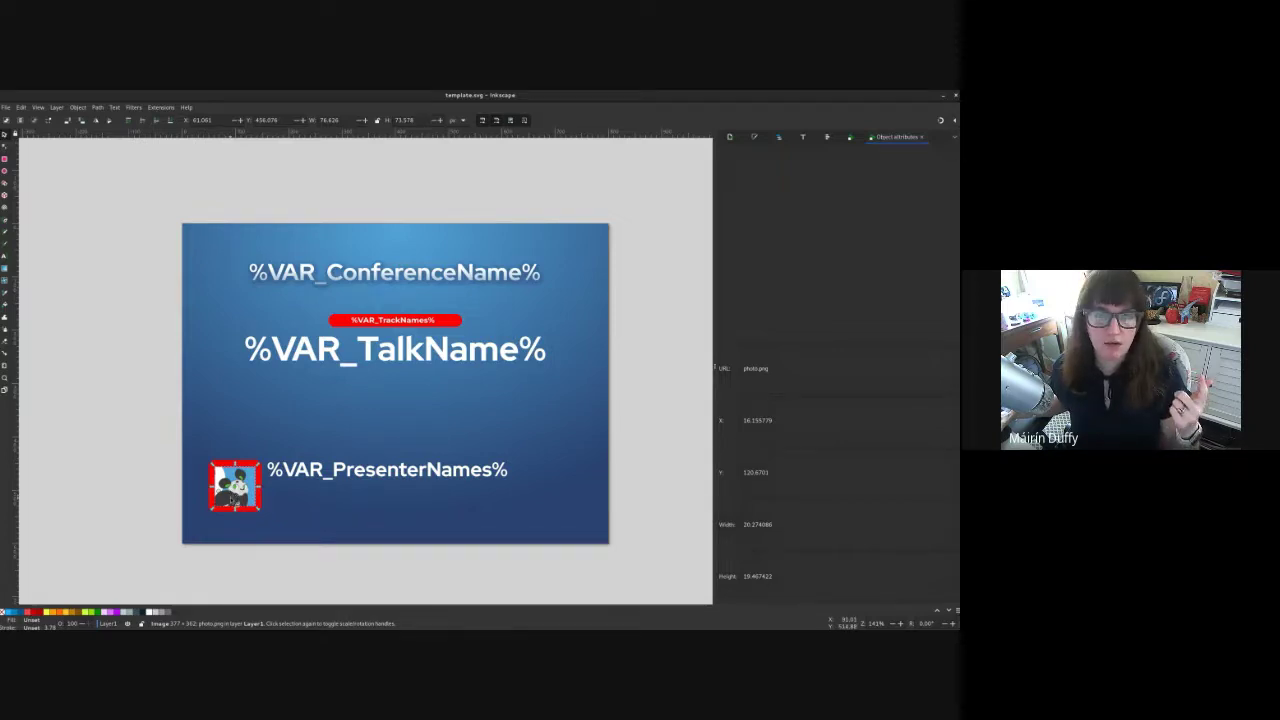
pyautogui.click(338, 416)
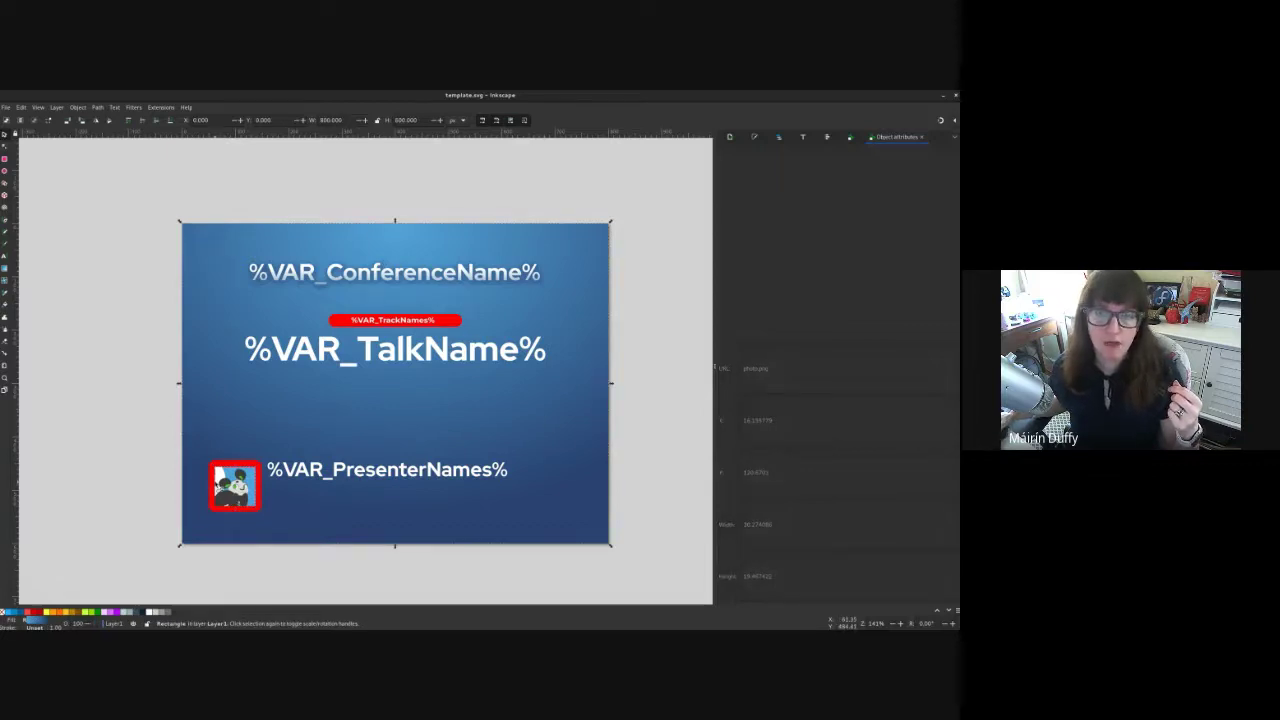
pyautogui.press('r')
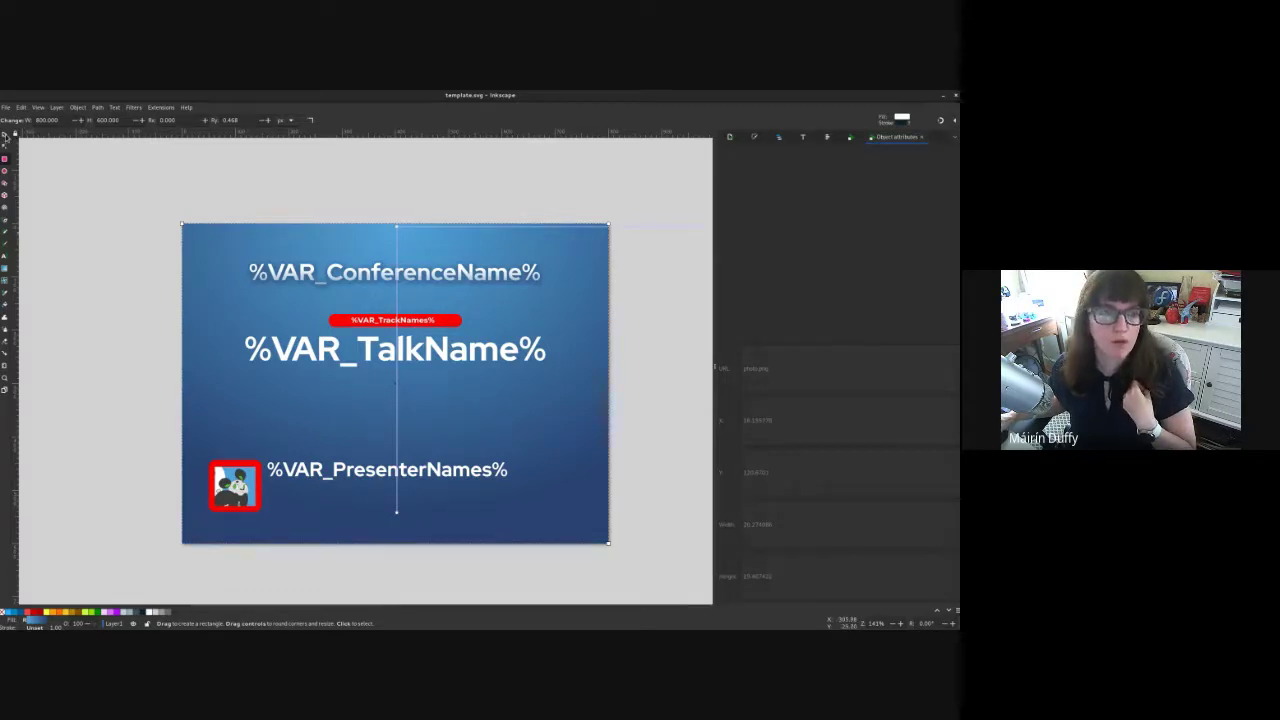
# Step: Switch to the talks.csv spreadsheet in LibreOffice Calc, check its TrackNames and BackgroundColor1 headers, and place its window below the template's talk name
pyautogui.press('super')
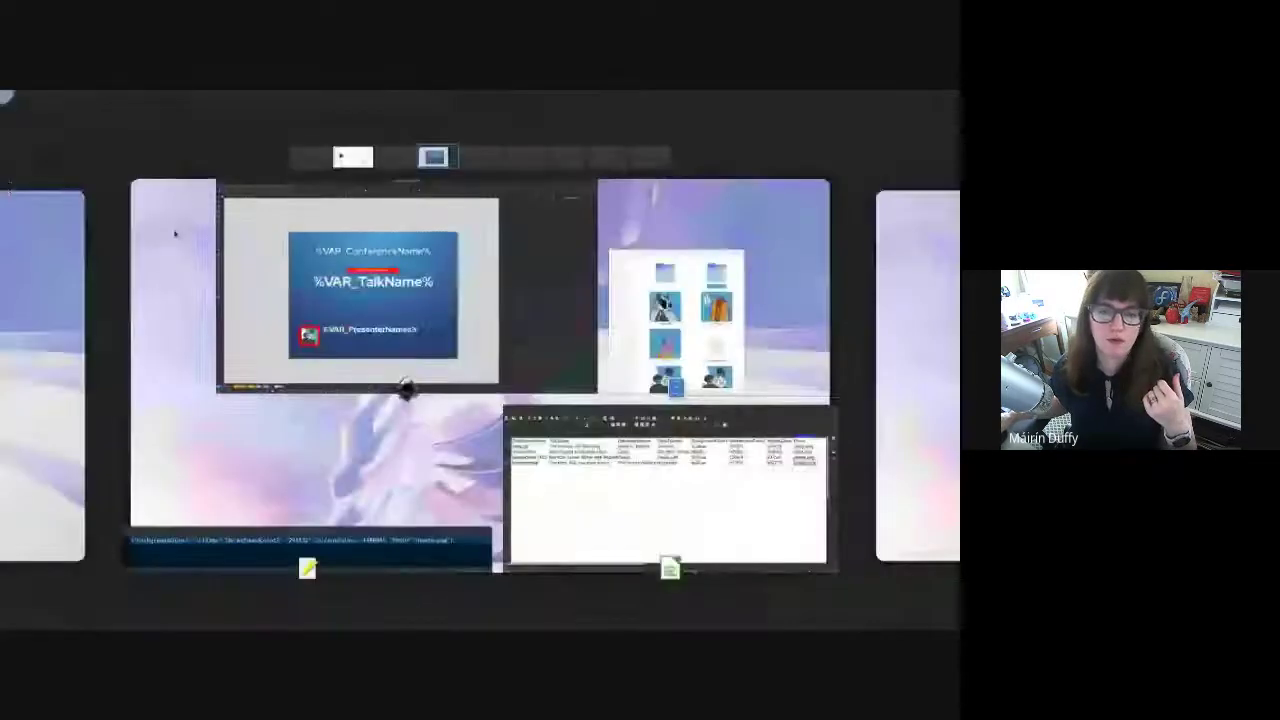
pyautogui.click(586, 523)
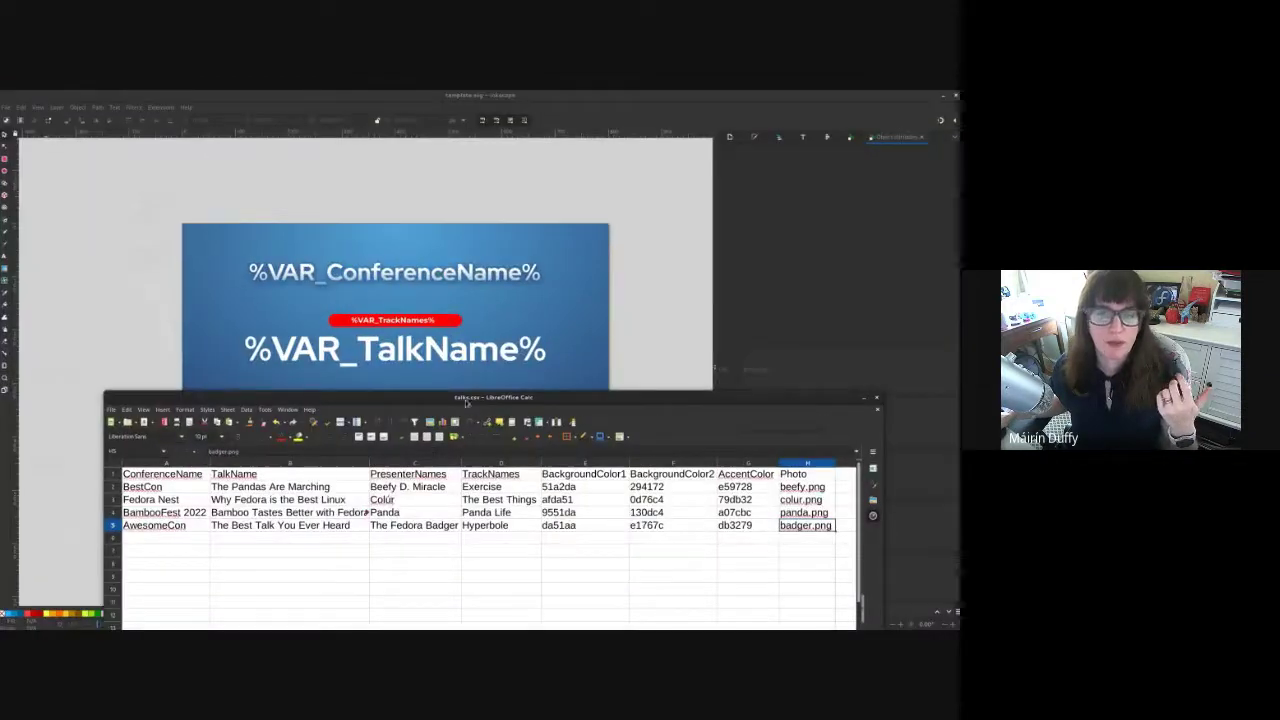
pyautogui.moveTo(466, 402); pyautogui.dragTo(410, 384)
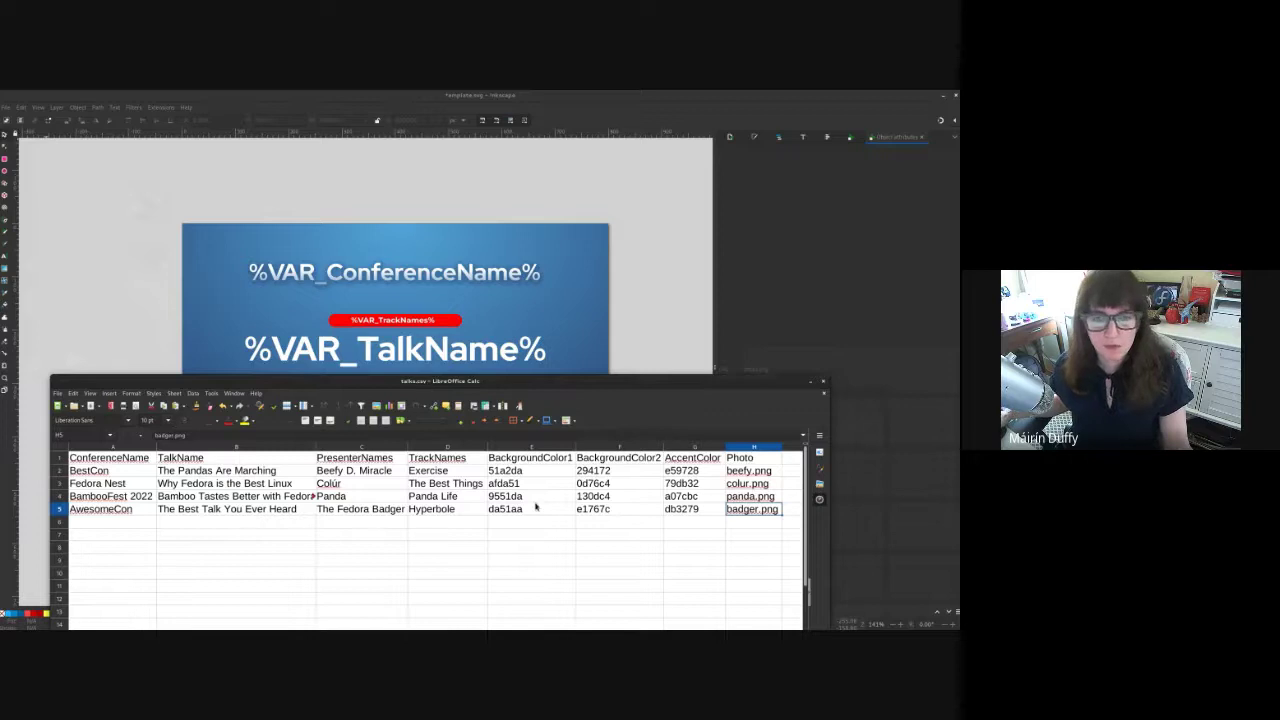
pyautogui.click(461, 460)
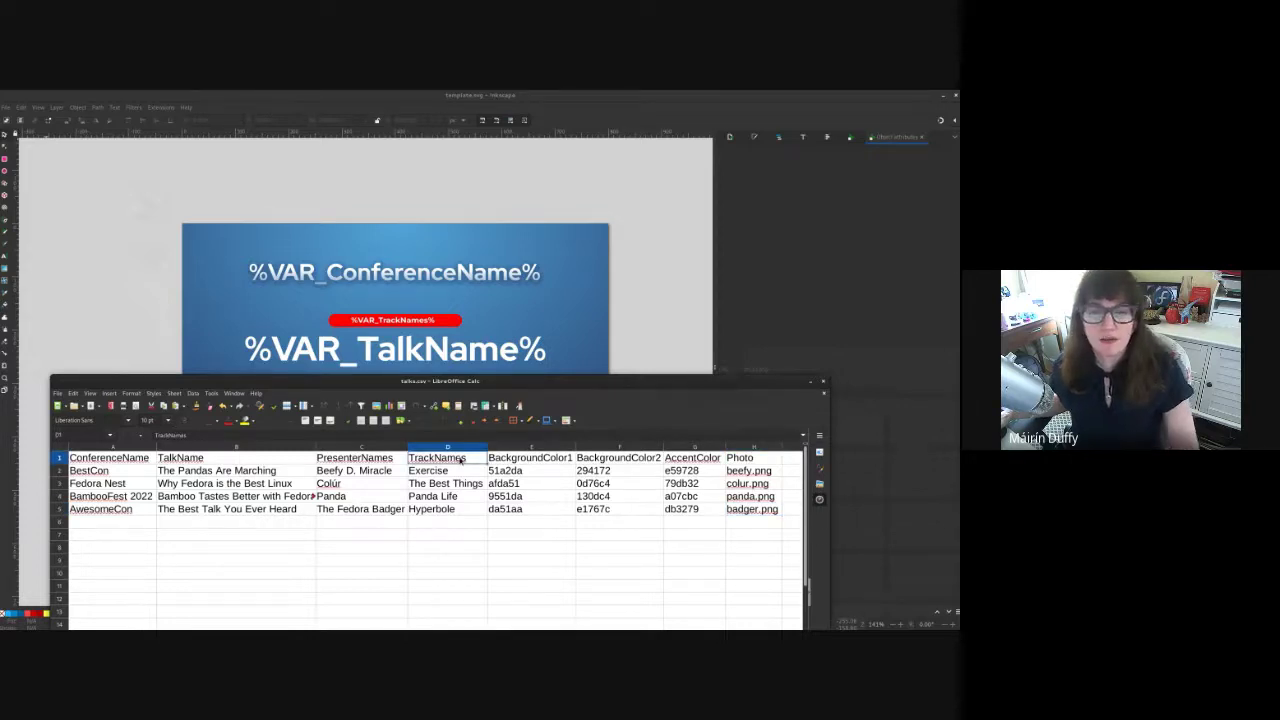
pyautogui.click(516, 464)
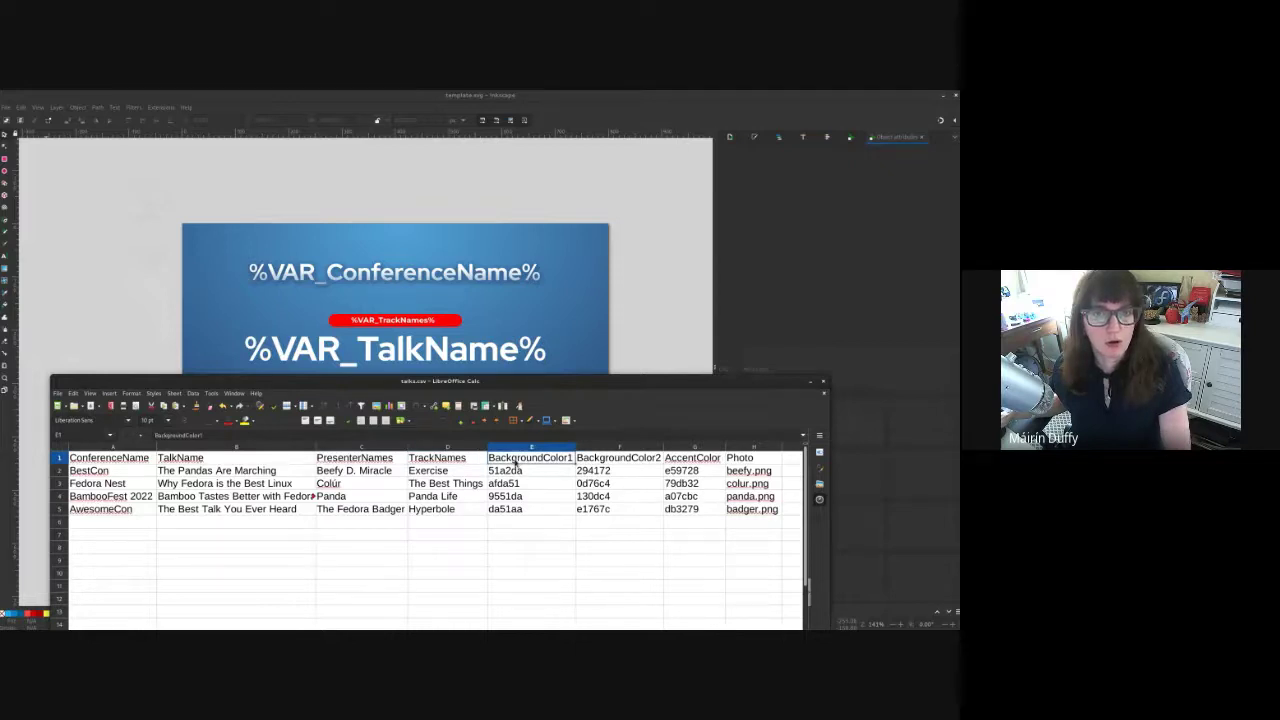
pyautogui.moveTo(515, 387); pyautogui.dragTo(503, 482)
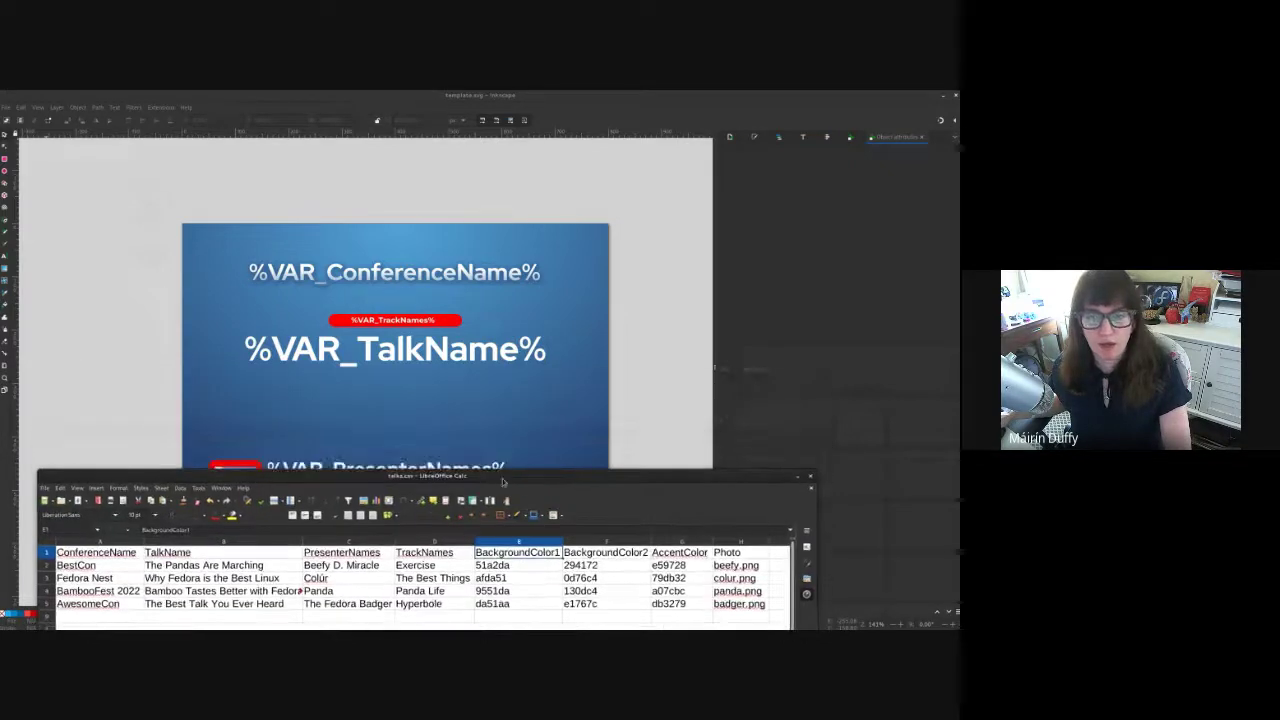
pyautogui.rightClick(505, 478)
pyautogui.click(508, 372)
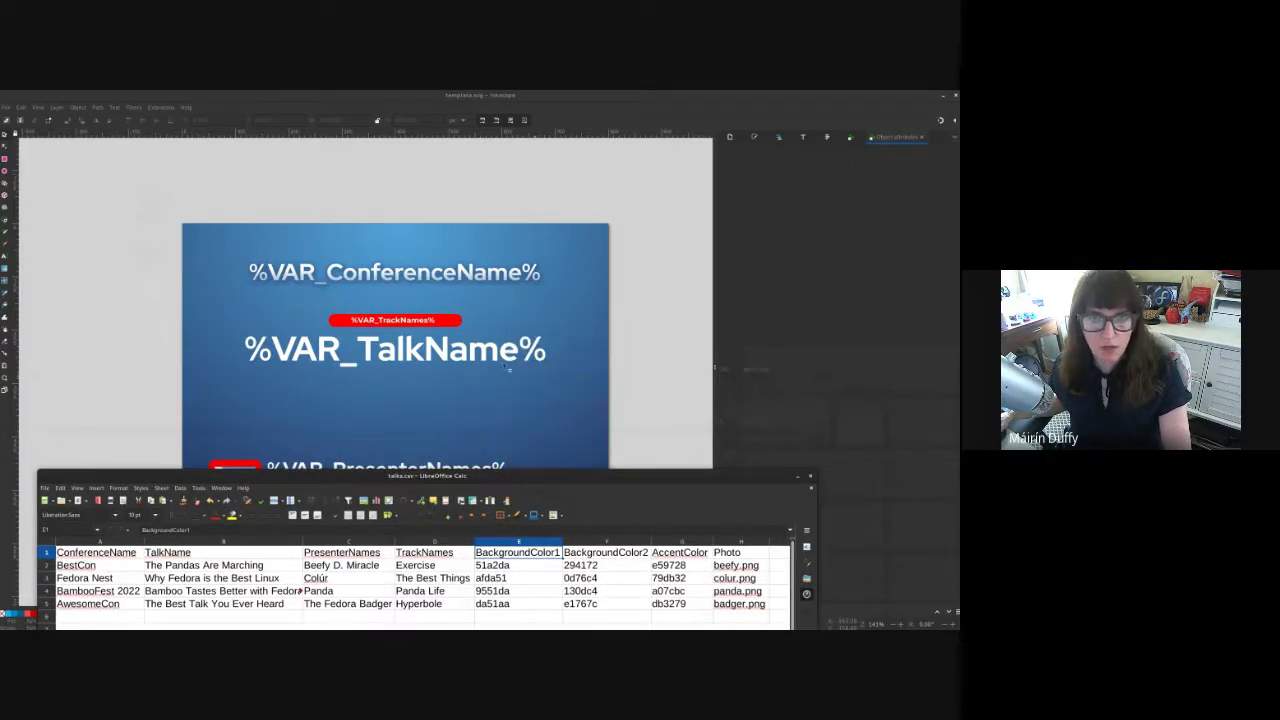
# Step: Display the RGBA code of the background's upper gradient stop in Fill and Stroke and compare it with the BackgroundColor1 value for BestCon
pyautogui.click(427, 235)
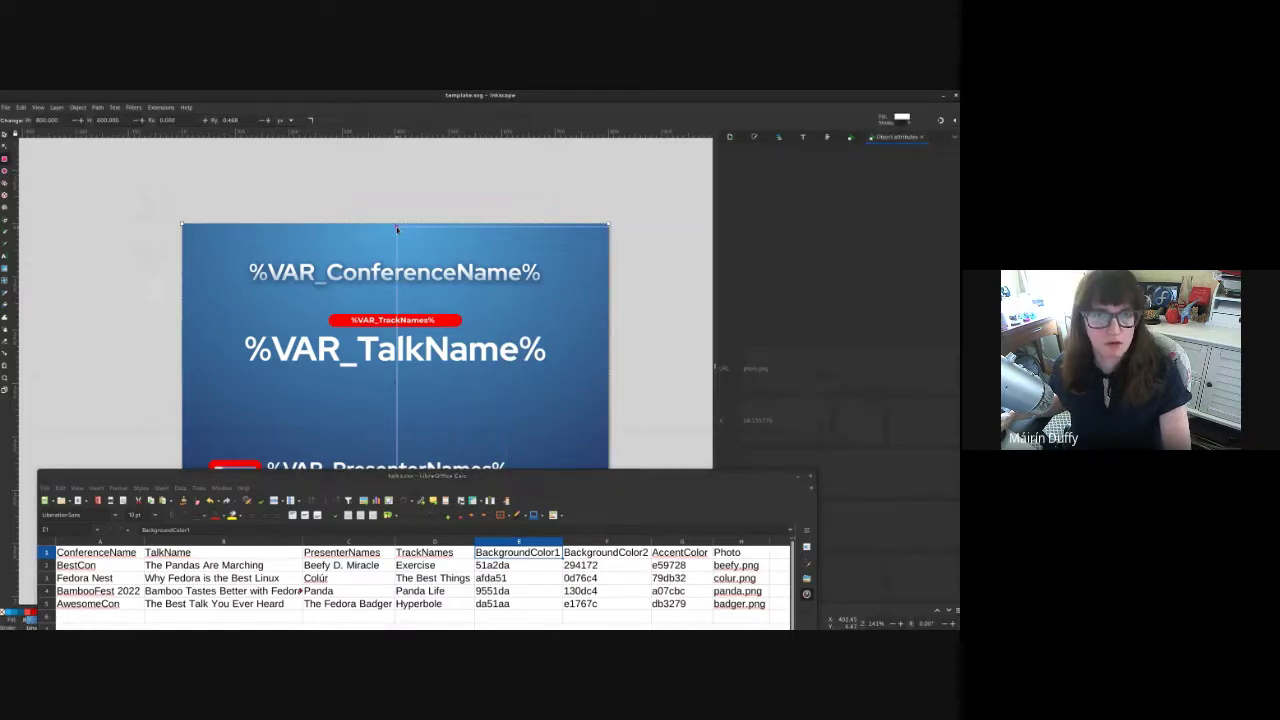
pyautogui.click(729, 139)
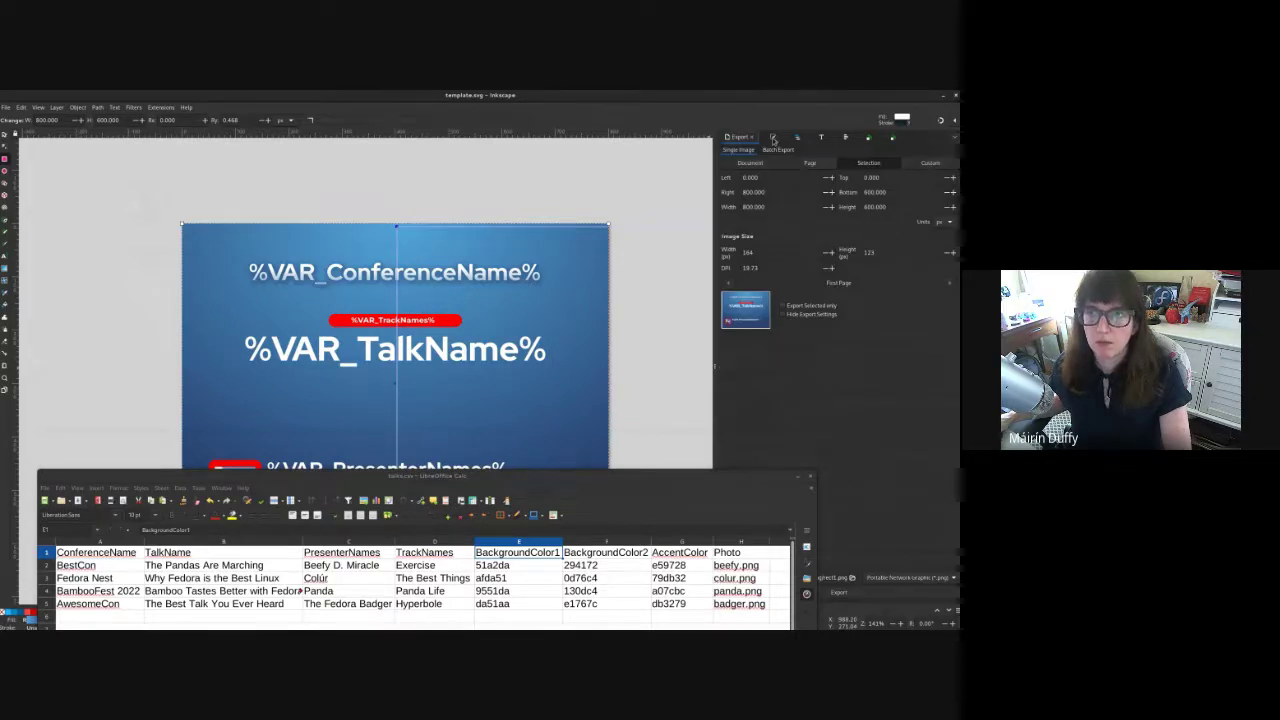
pyautogui.hotkey('ctrl', 'shift', 'f')
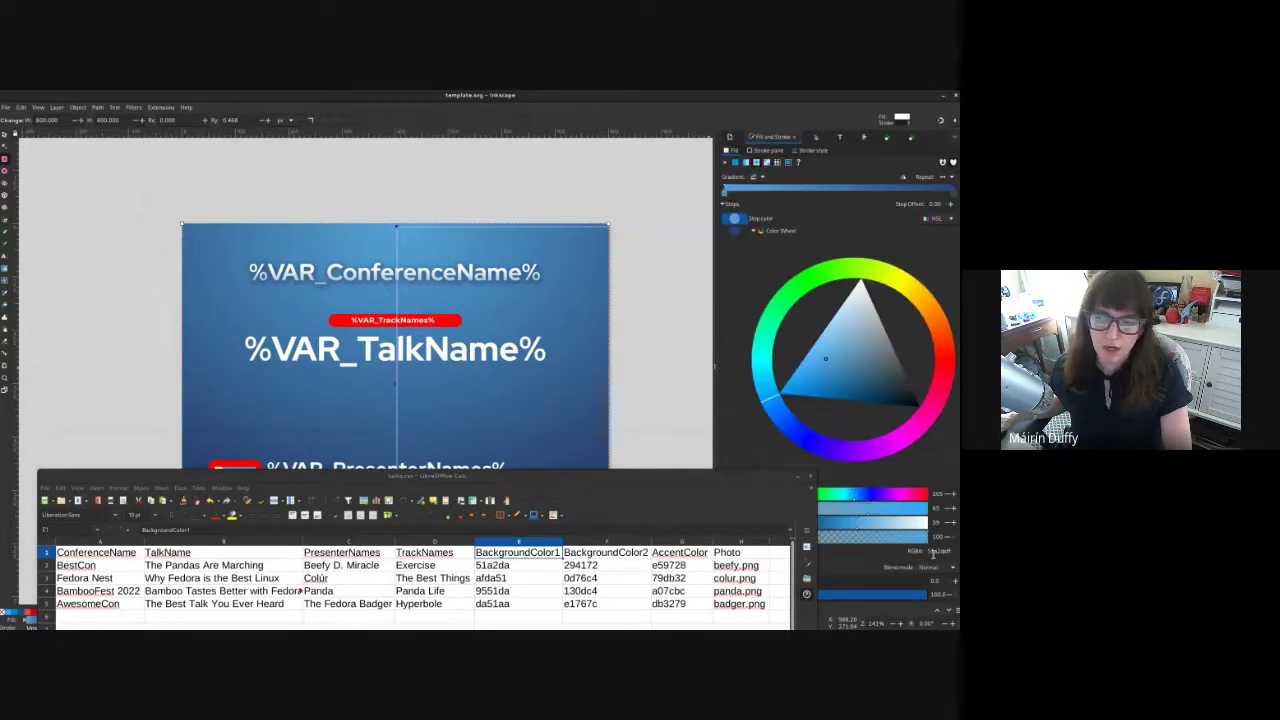
pyautogui.click(509, 568)
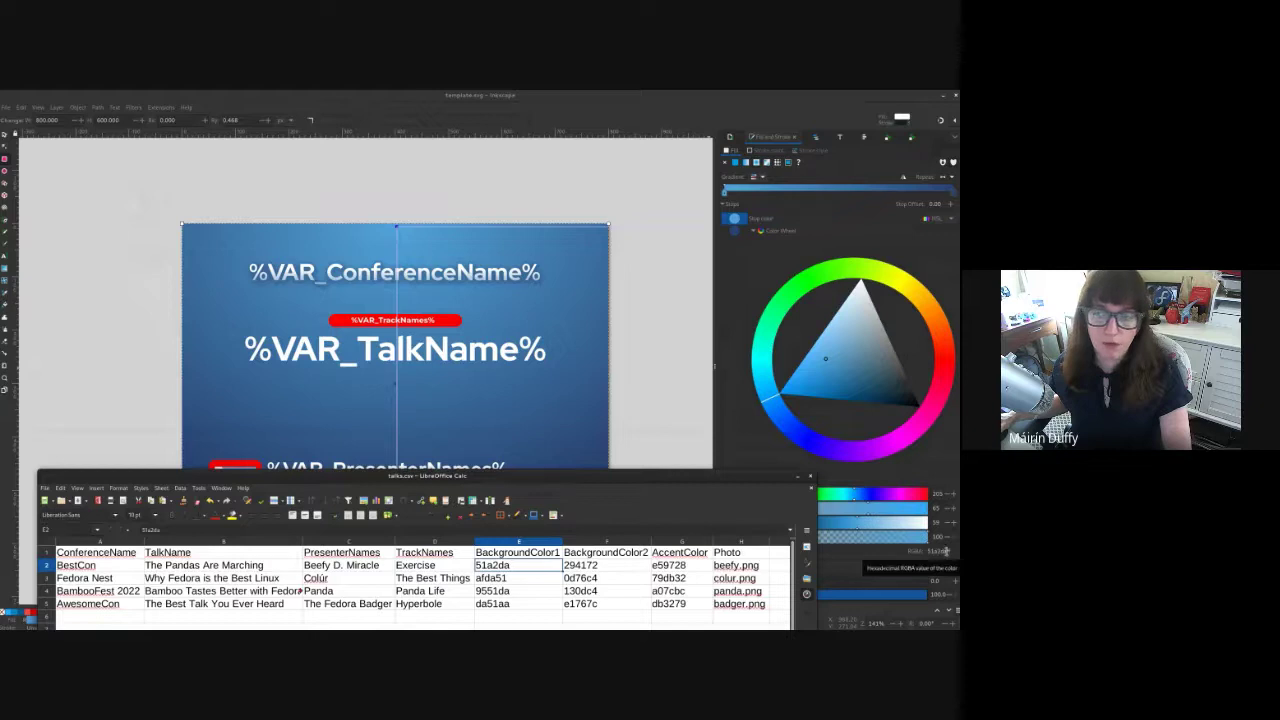
pyautogui.click(953, 551)
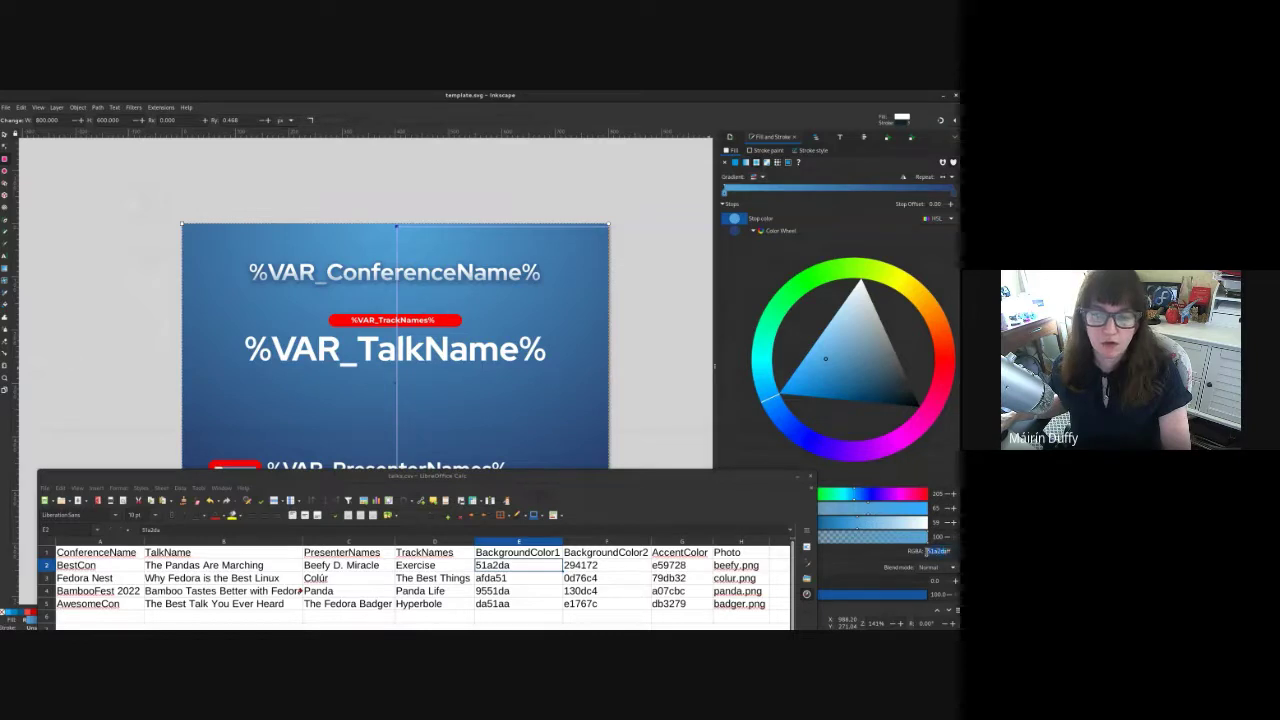
pyautogui.moveTo(948, 551); pyautogui.dragTo(924, 555)
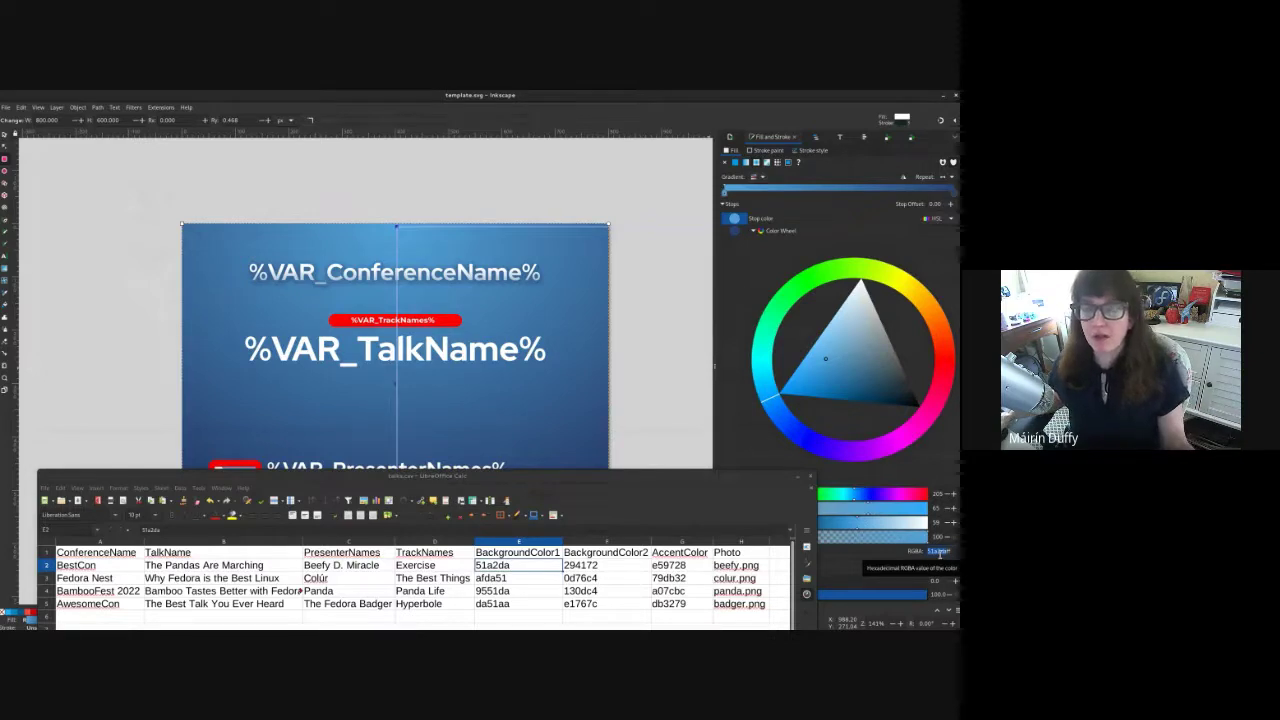
pyautogui.doubleClick(479, 566)
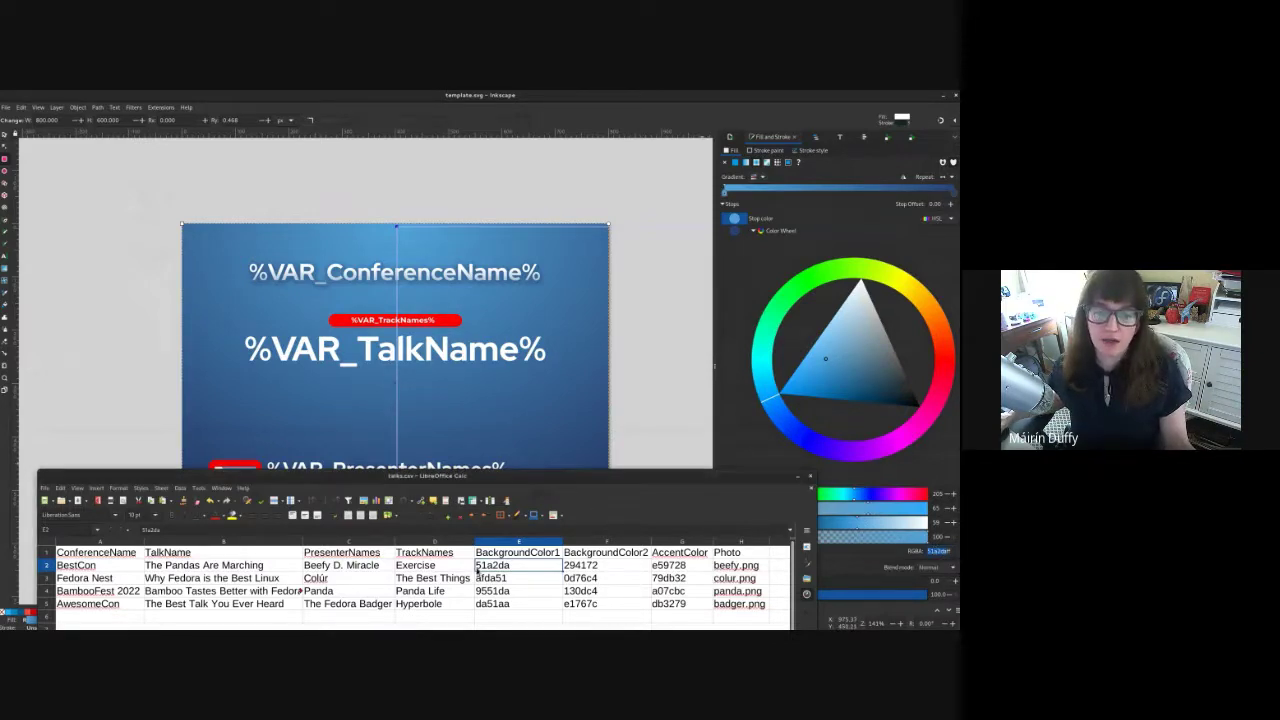
pyautogui.write('#')
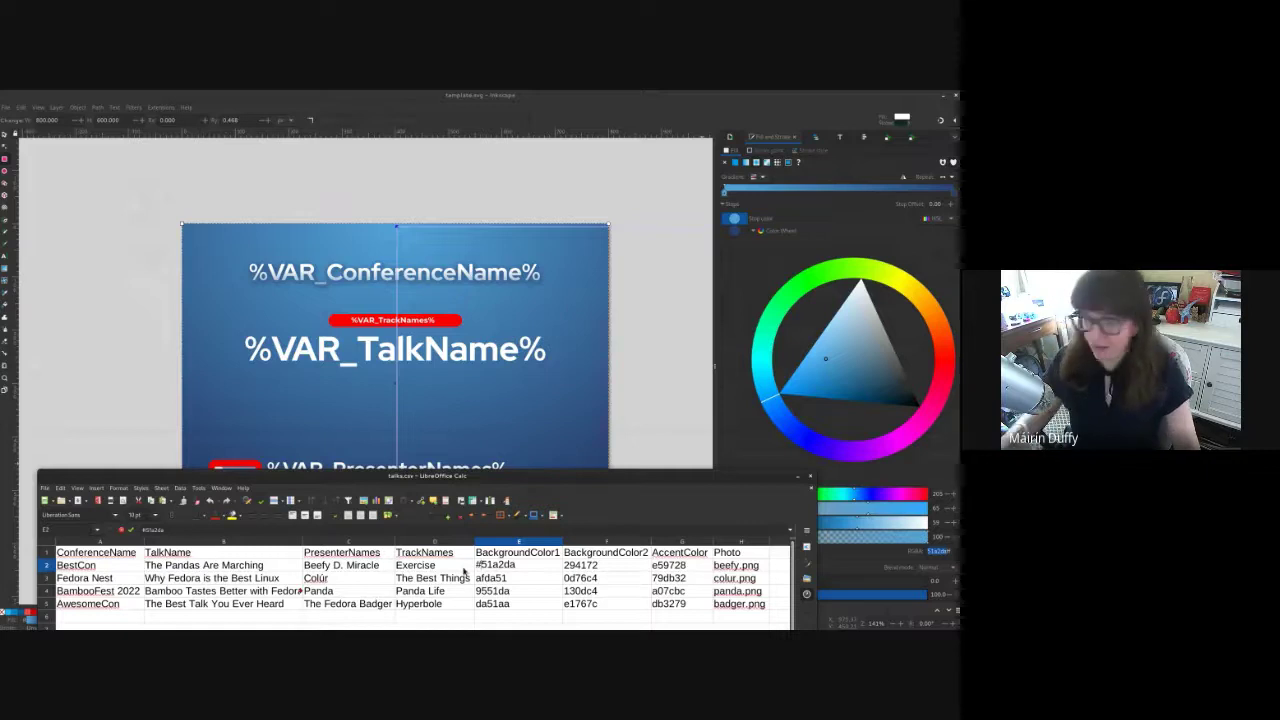
pyautogui.press('BackSpace')
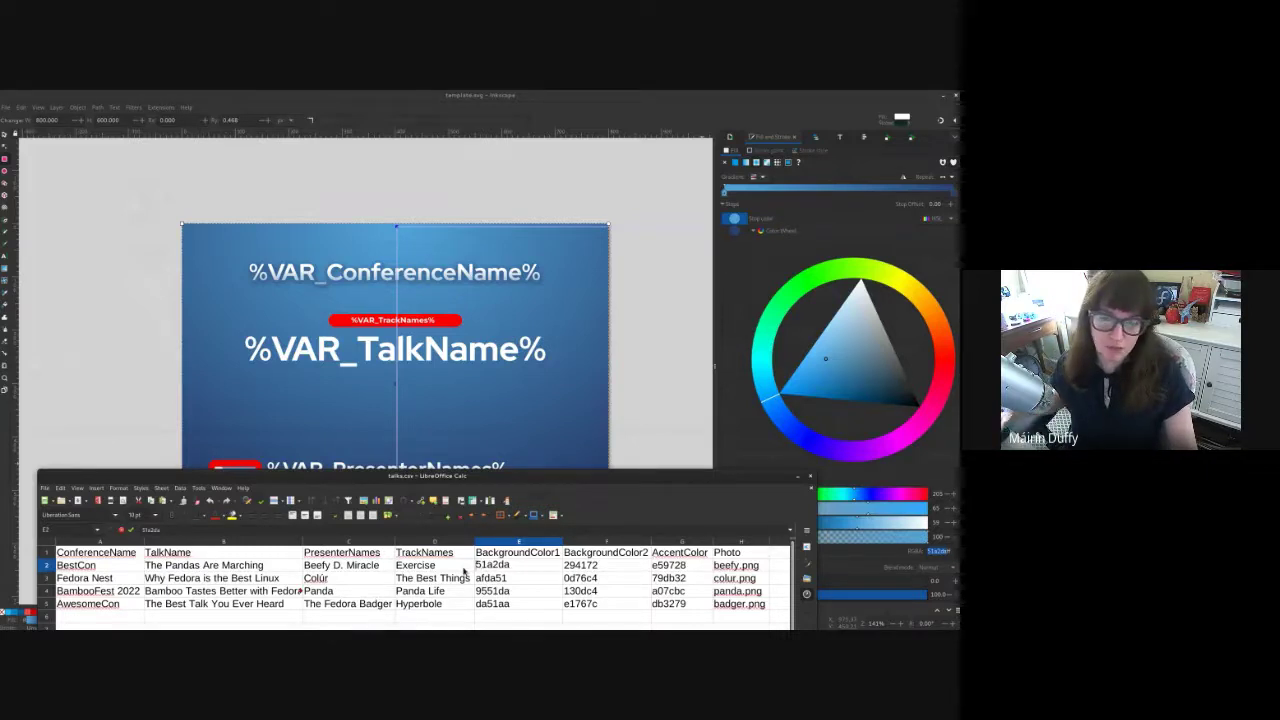
pyautogui.click(463, 570)
pyautogui.click(495, 569)
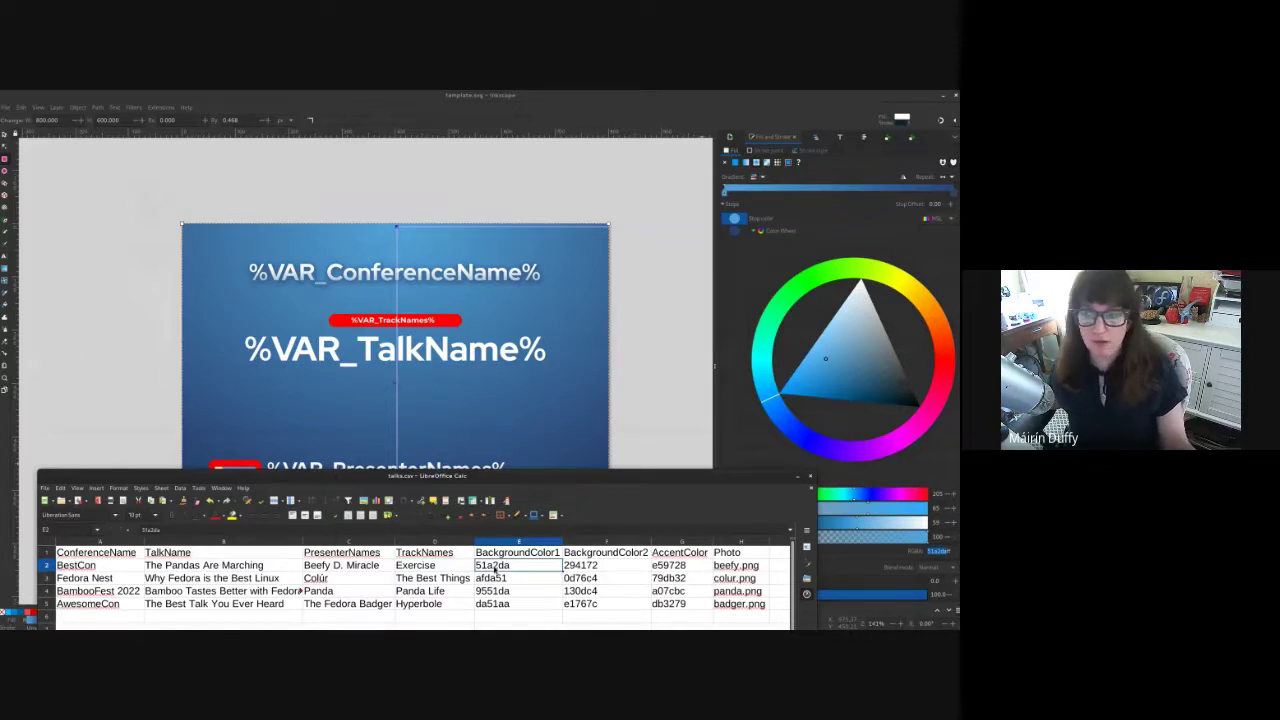
# Step: Select the lower stop of the background gradient to inspect its colour for the BestCon row
pyautogui.click(130, 571)
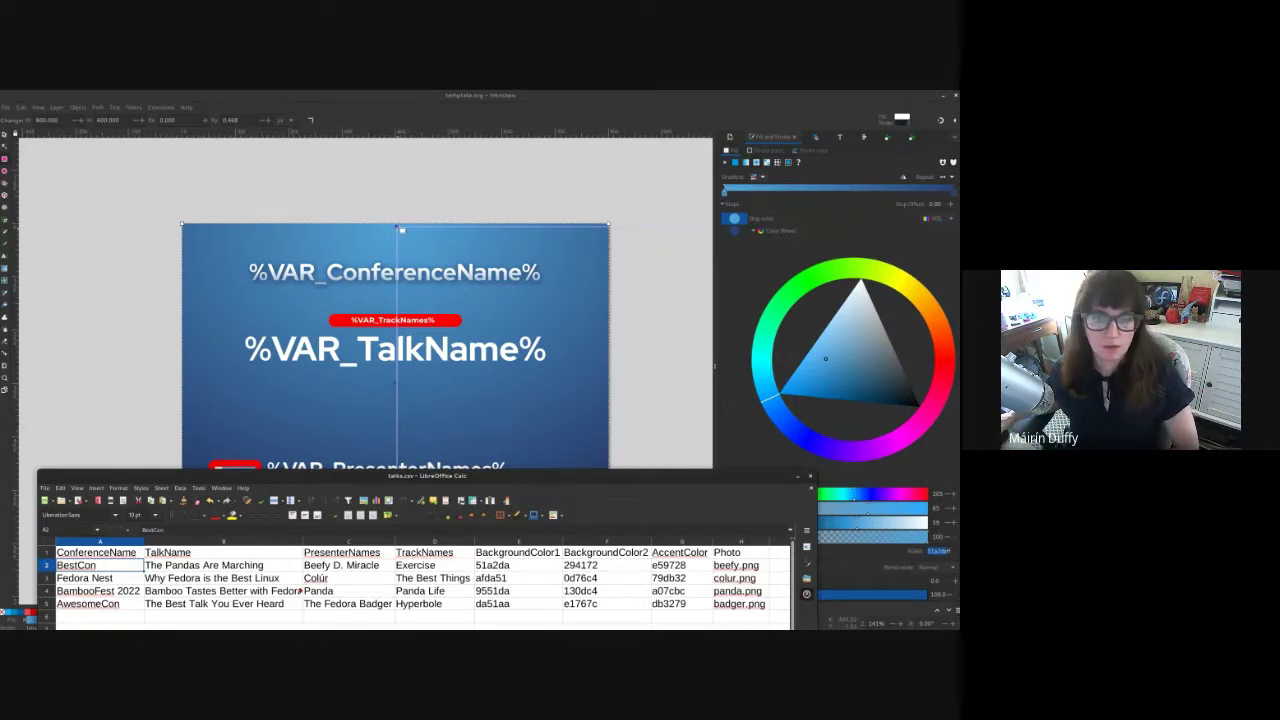
pyautogui.scroll(-3, 403, 400)
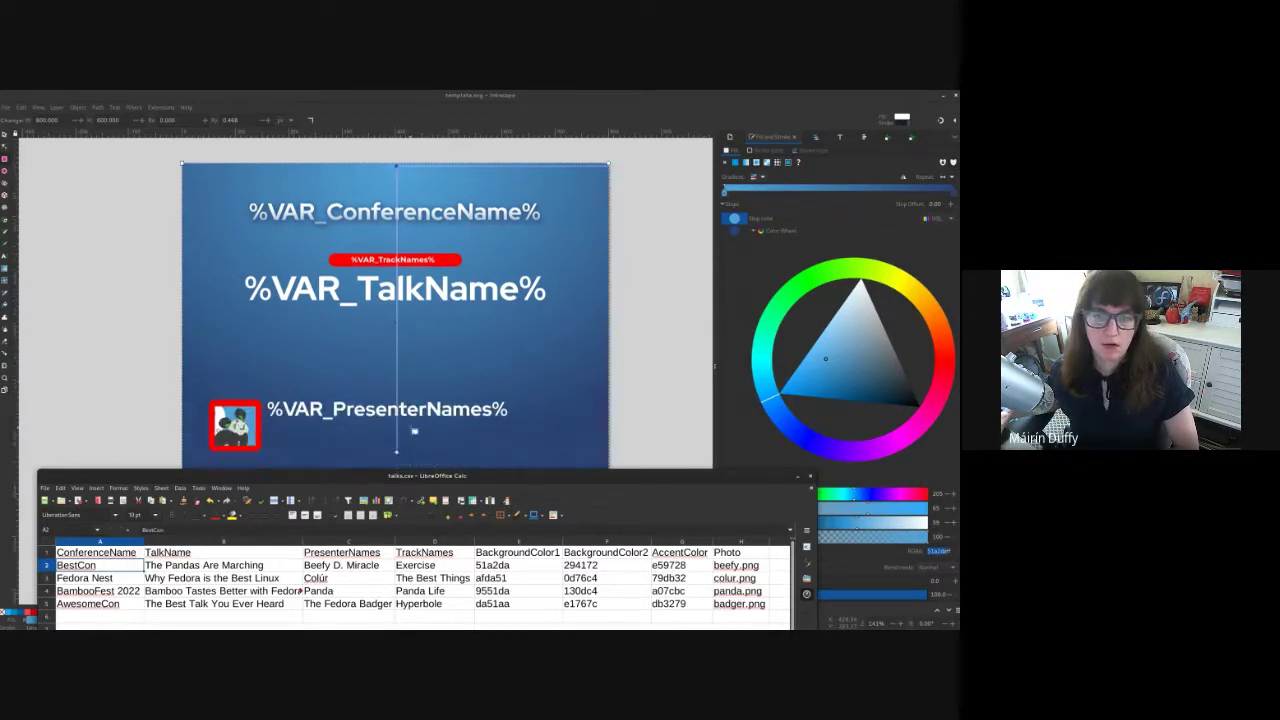
pyautogui.click(400, 424)
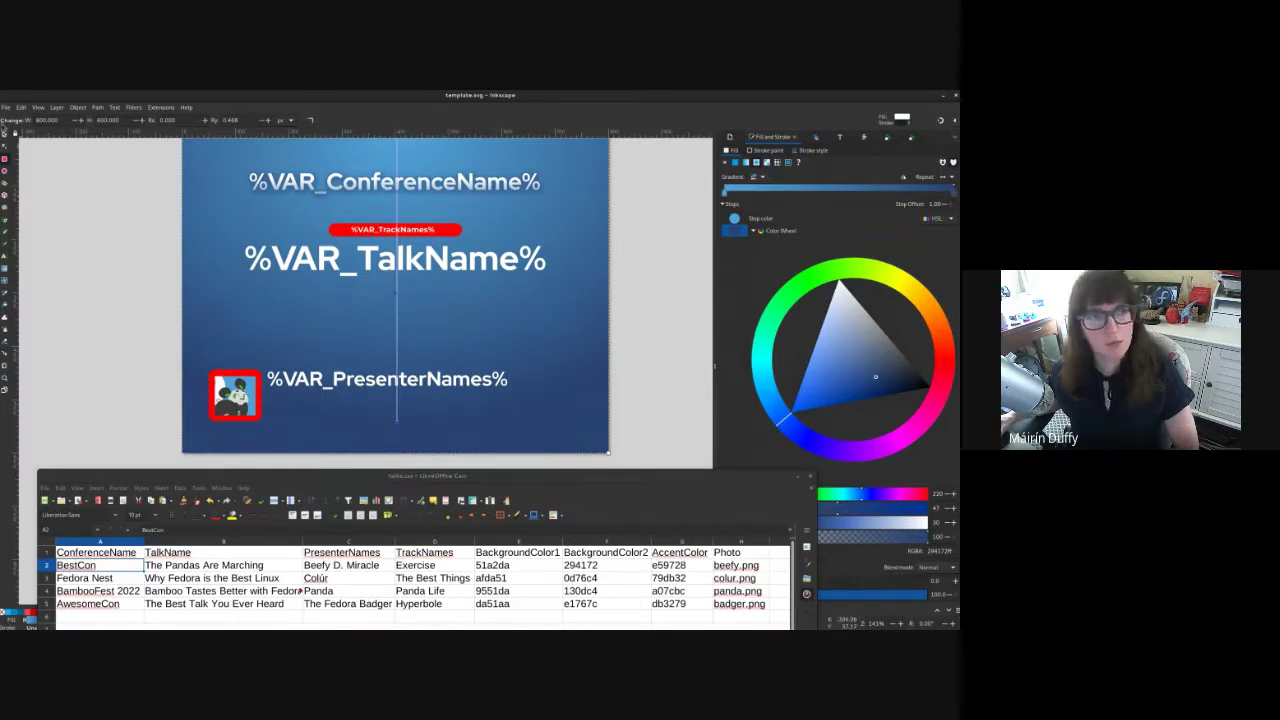
# Step: Select the red label behind the track name and compare its fill with the BestCon row's accent and background colour values
pyautogui.click(5, 131)
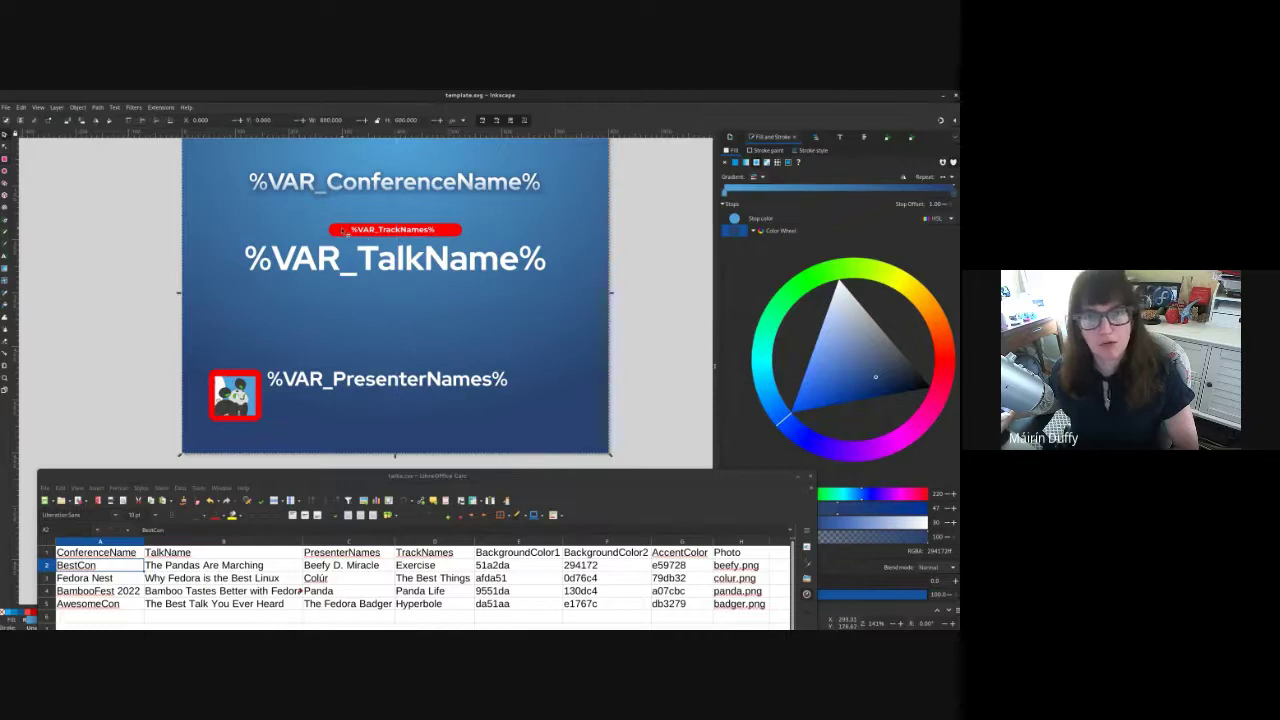
pyautogui.click(342, 231)
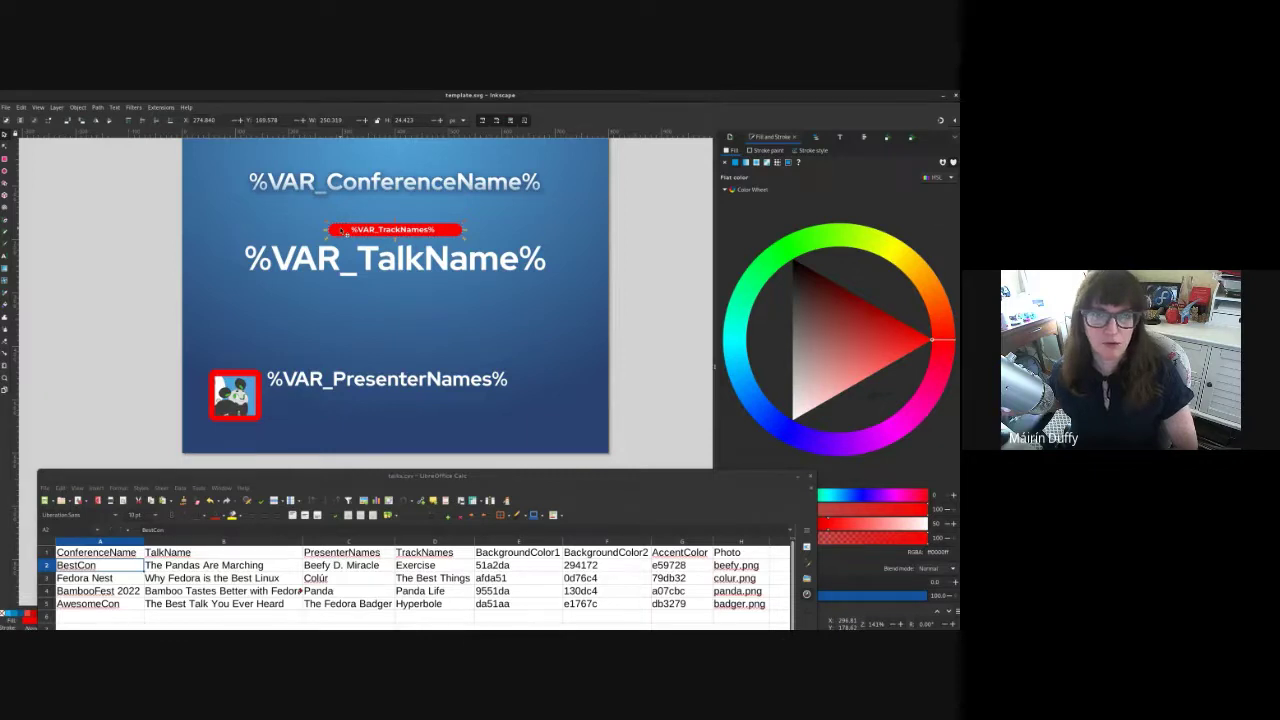
pyautogui.click(680, 566)
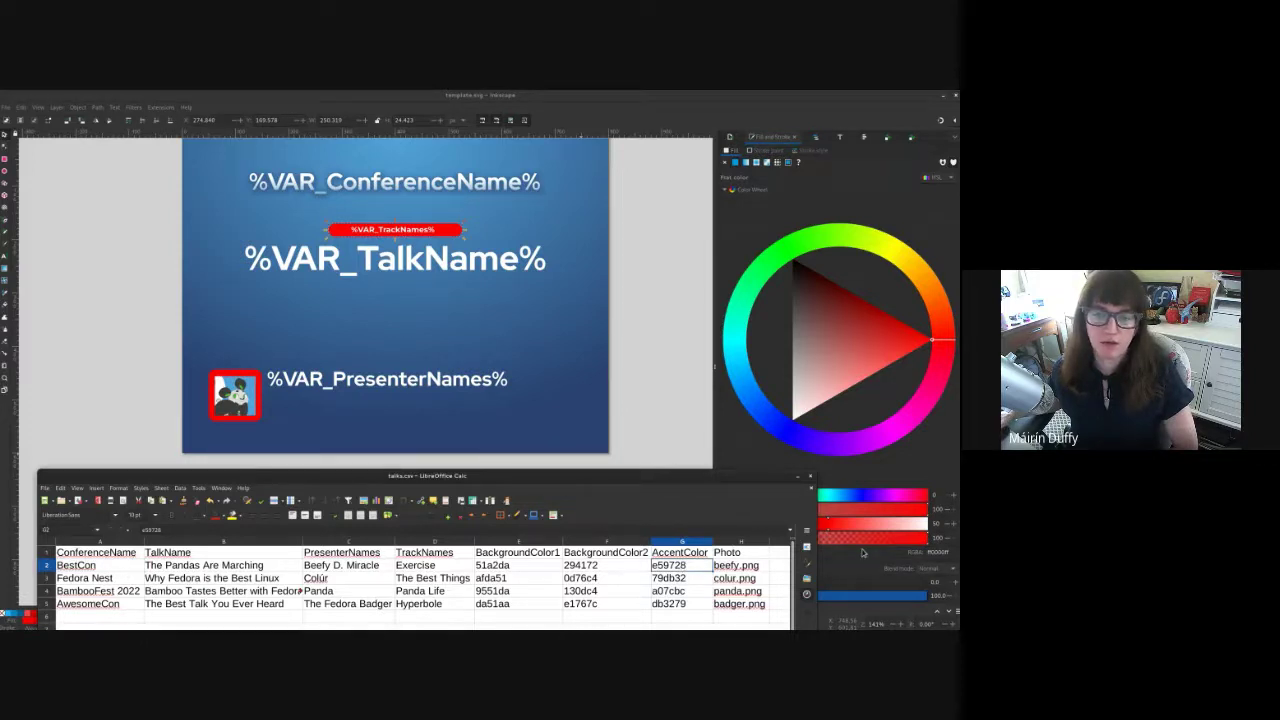
pyautogui.click(590, 566)
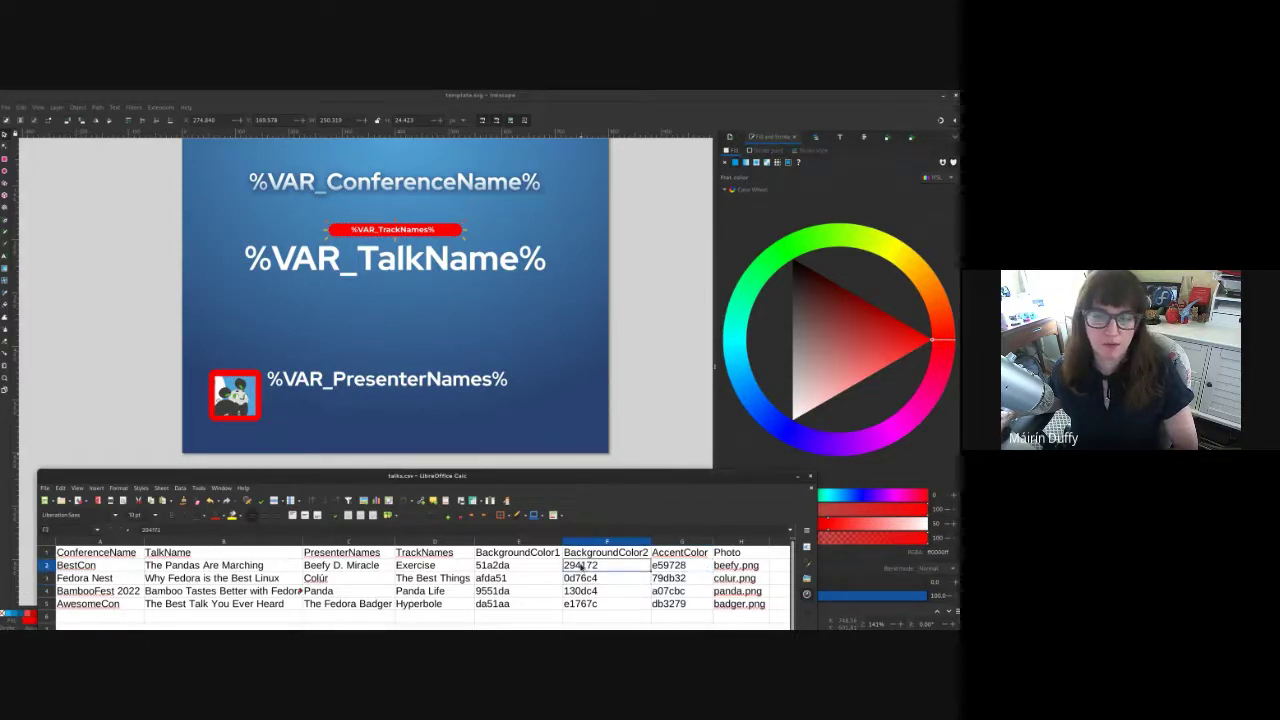
pyautogui.click(515, 566)
pyautogui.click(581, 566)
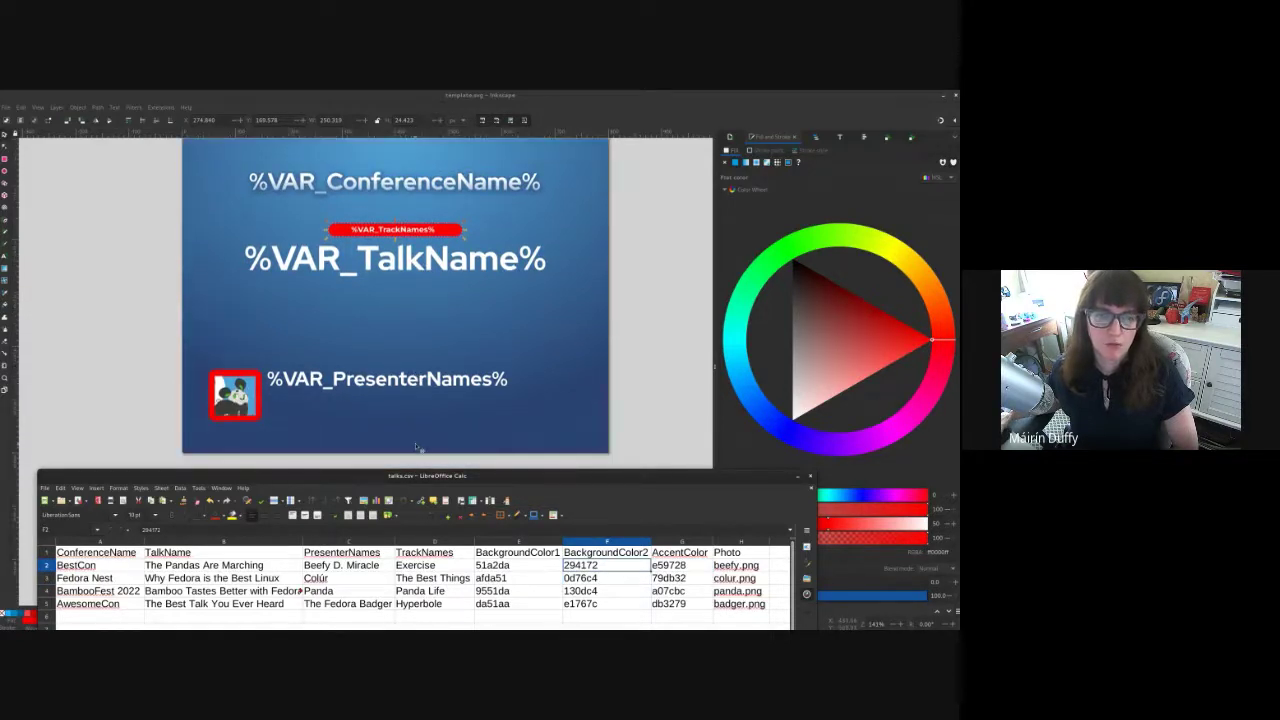
# Step: Select the red frame around the photo and check the AccentColor values for the other conferences in the spreadsheet
pyautogui.click(446, 231)
pyautogui.click(234, 400)
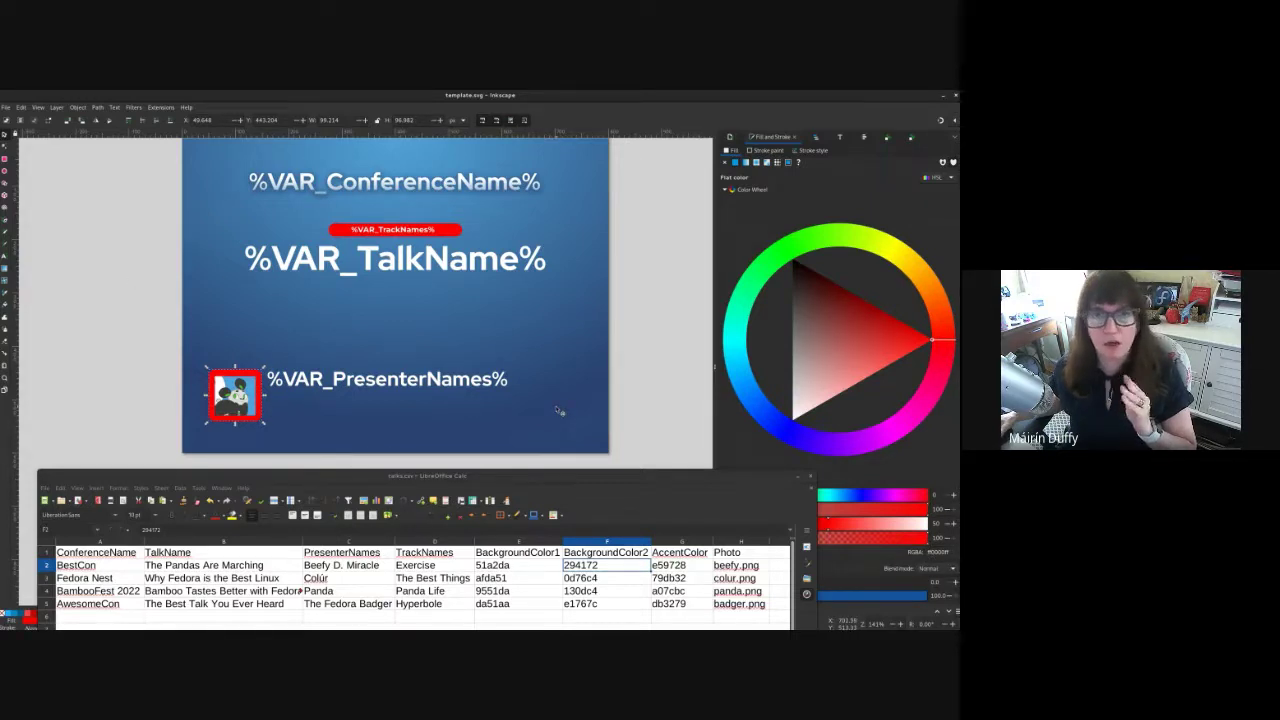
pyautogui.click(672, 578)
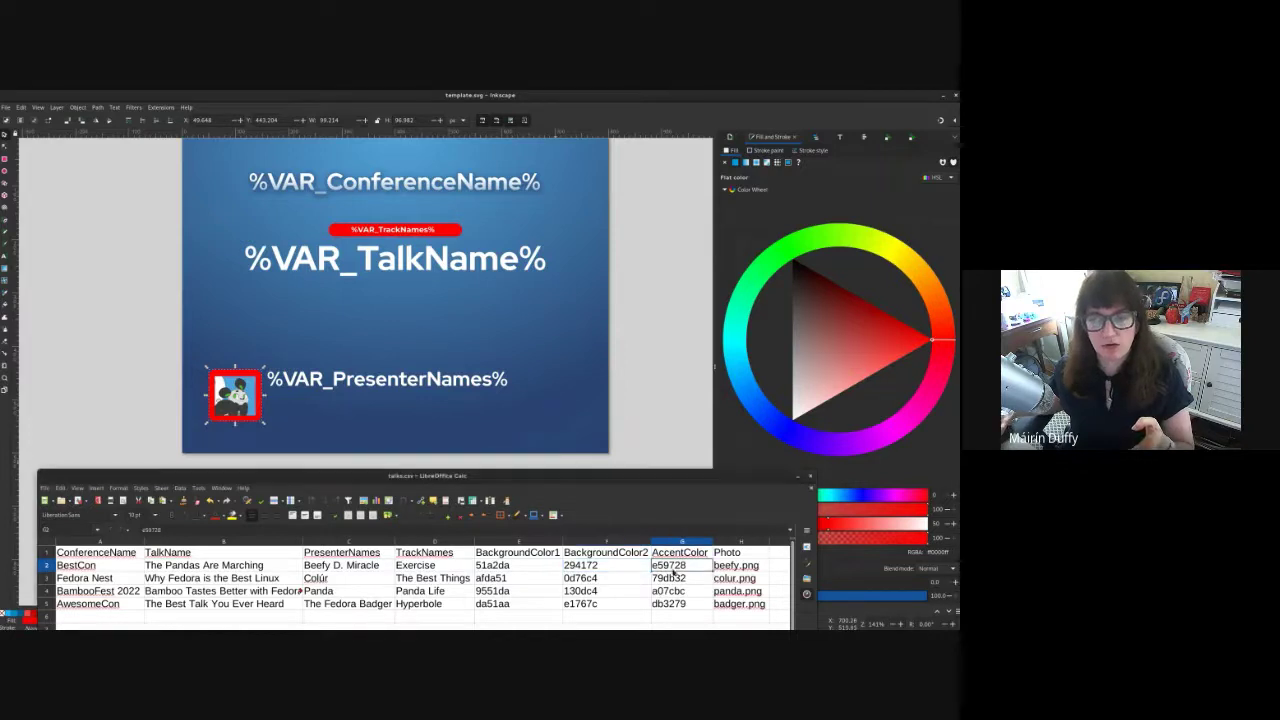
pyautogui.click(678, 591)
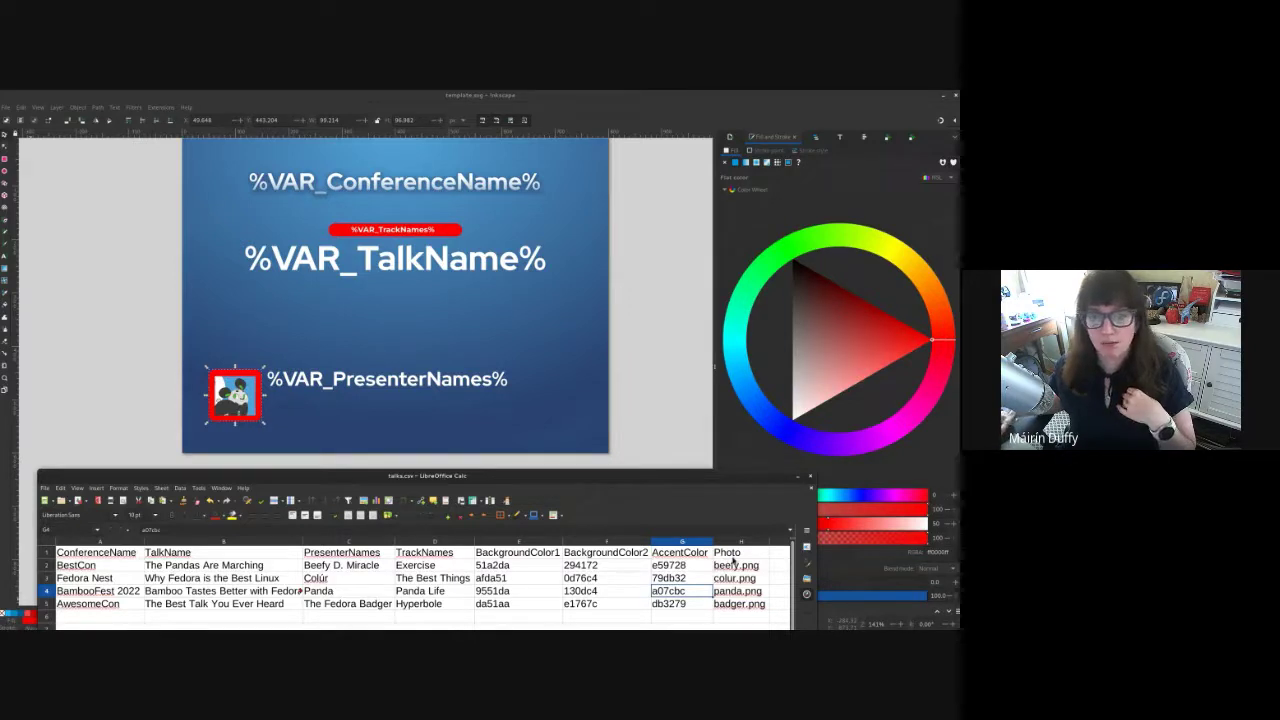
# Step: Try BestCon's AccentColor e59728 from the spreadsheet as the fill of the photo frame in the template, and undo it
pyautogui.click(193, 568)
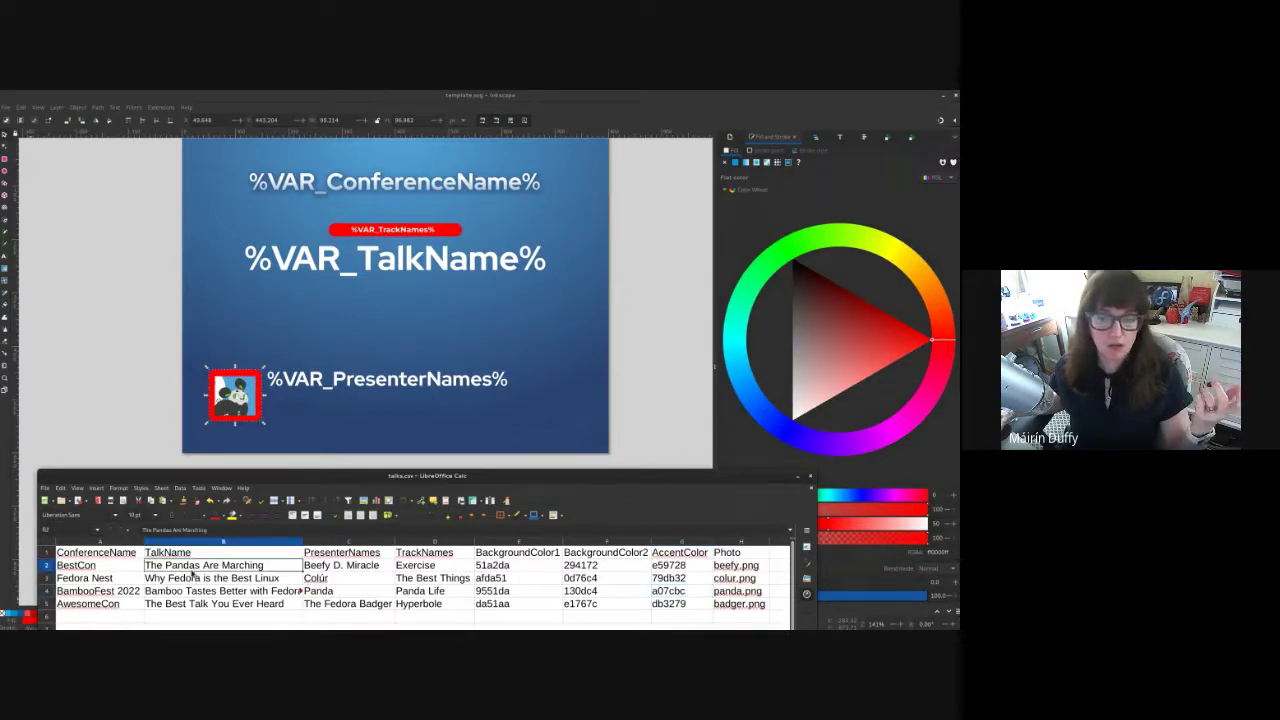
pyautogui.click(656, 568)
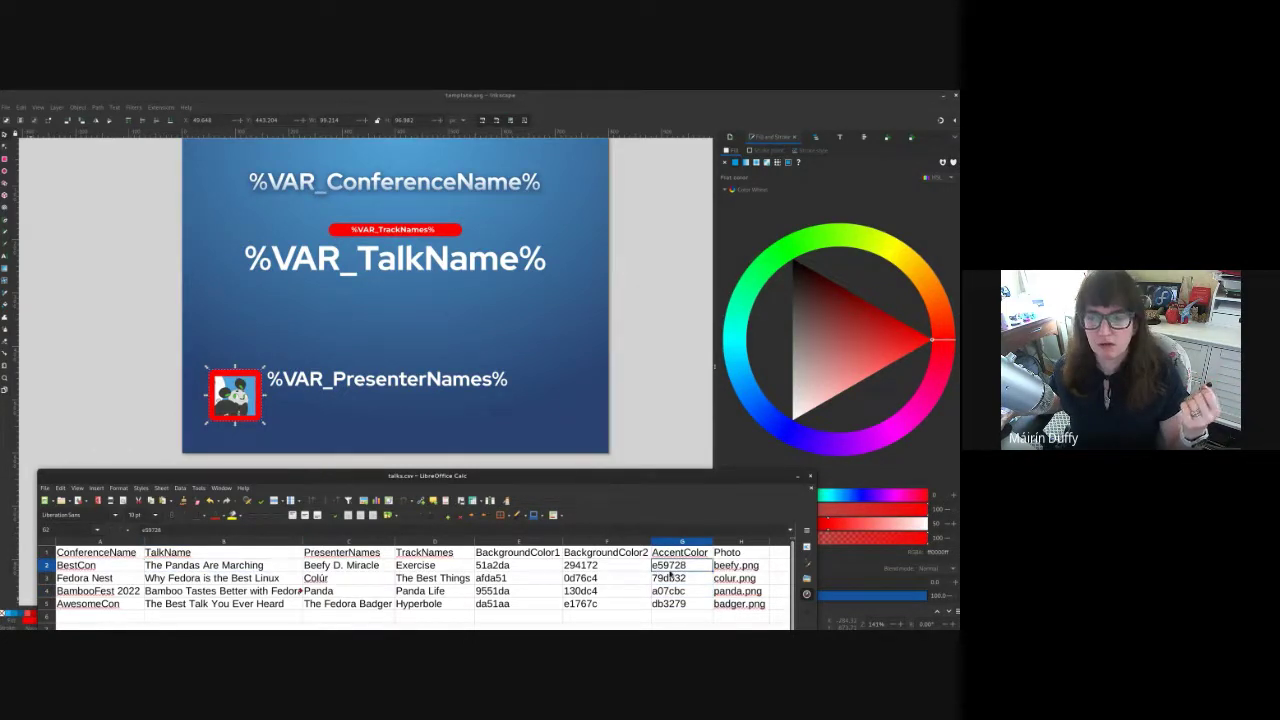
pyautogui.doubleClick(668, 566)
pyautogui.hotkey('ctrl', 'c')
pyautogui.click(943, 557)
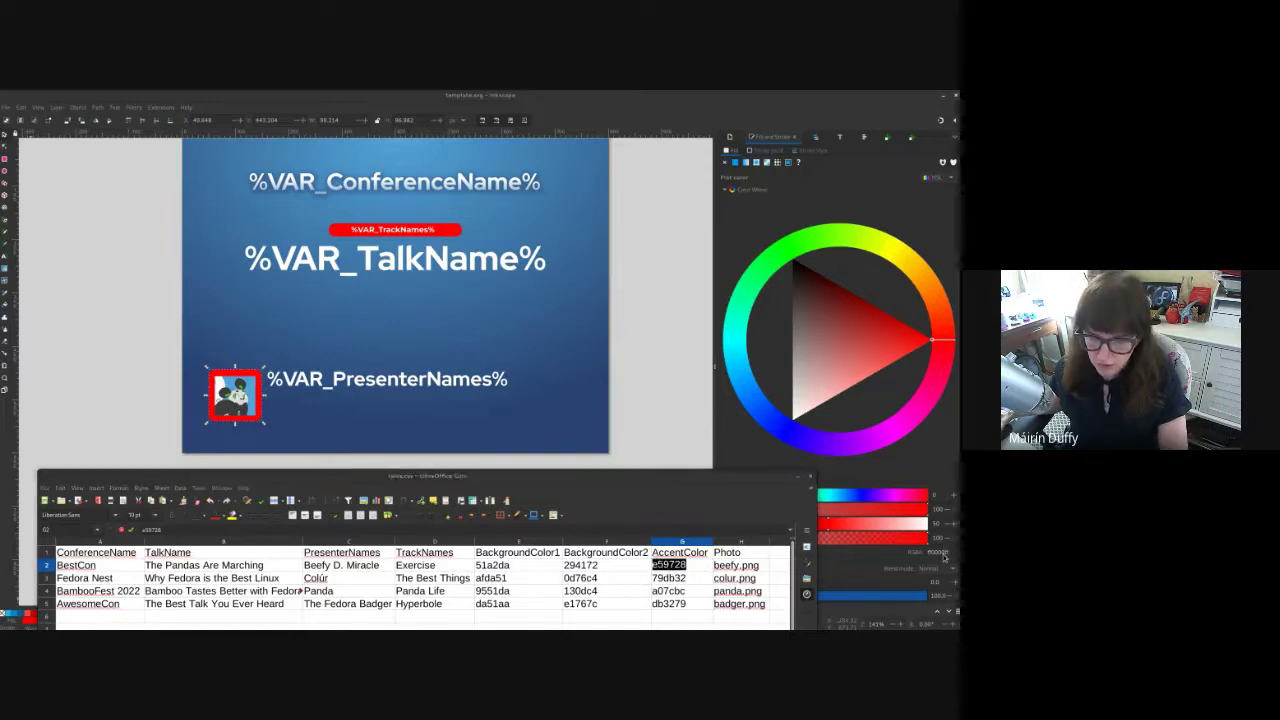
pyautogui.hotkey('ctrl', 'v')
pyautogui.press('Return')
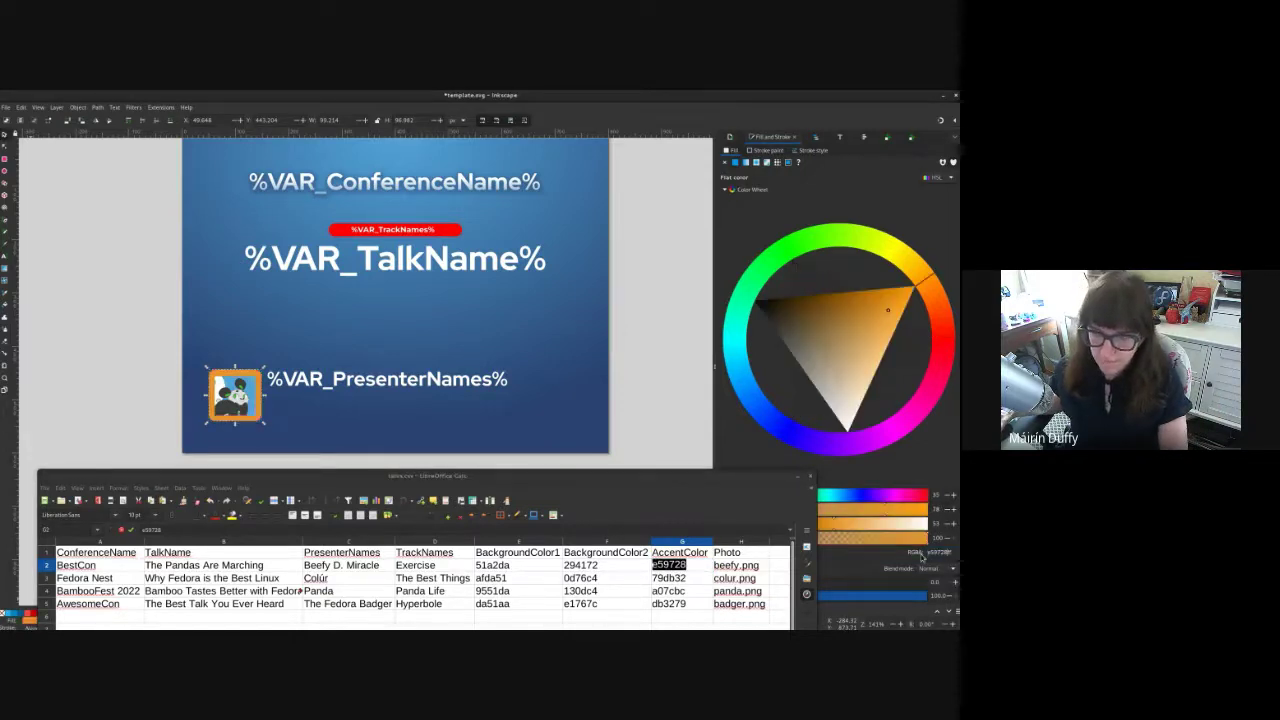
pyautogui.hotkey('ctrl', 'z')
# Step: Inspect the fills of the background and the red track-name label, moving the spreadsheet clear of the colour sliders
pyautogui.click(519, 381)
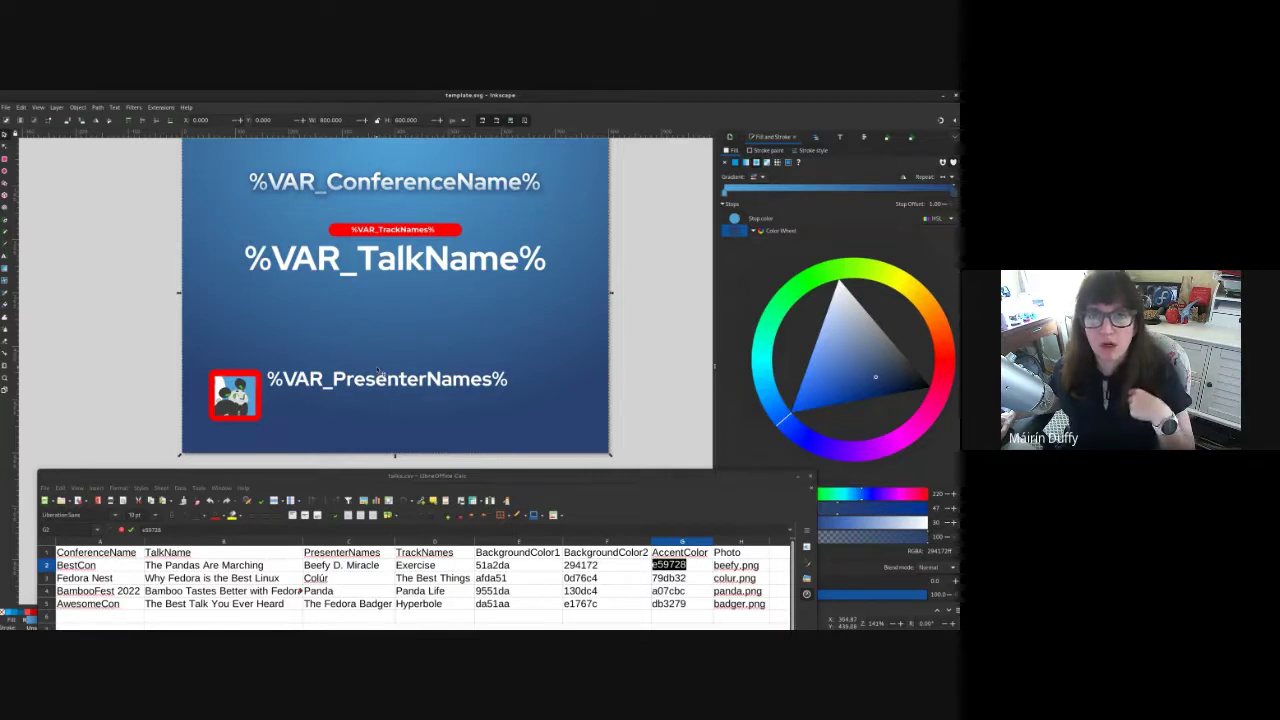
pyautogui.click(453, 229)
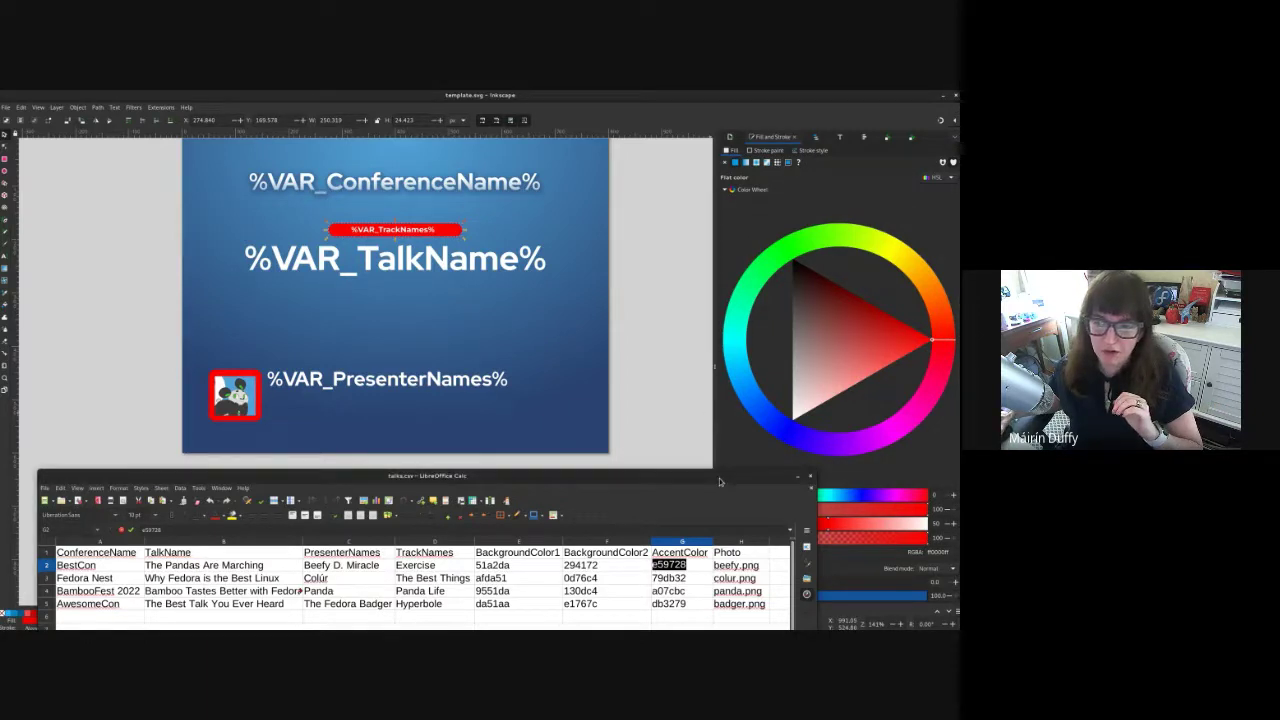
pyautogui.moveTo(719, 478); pyautogui.dragTo(606, 481)
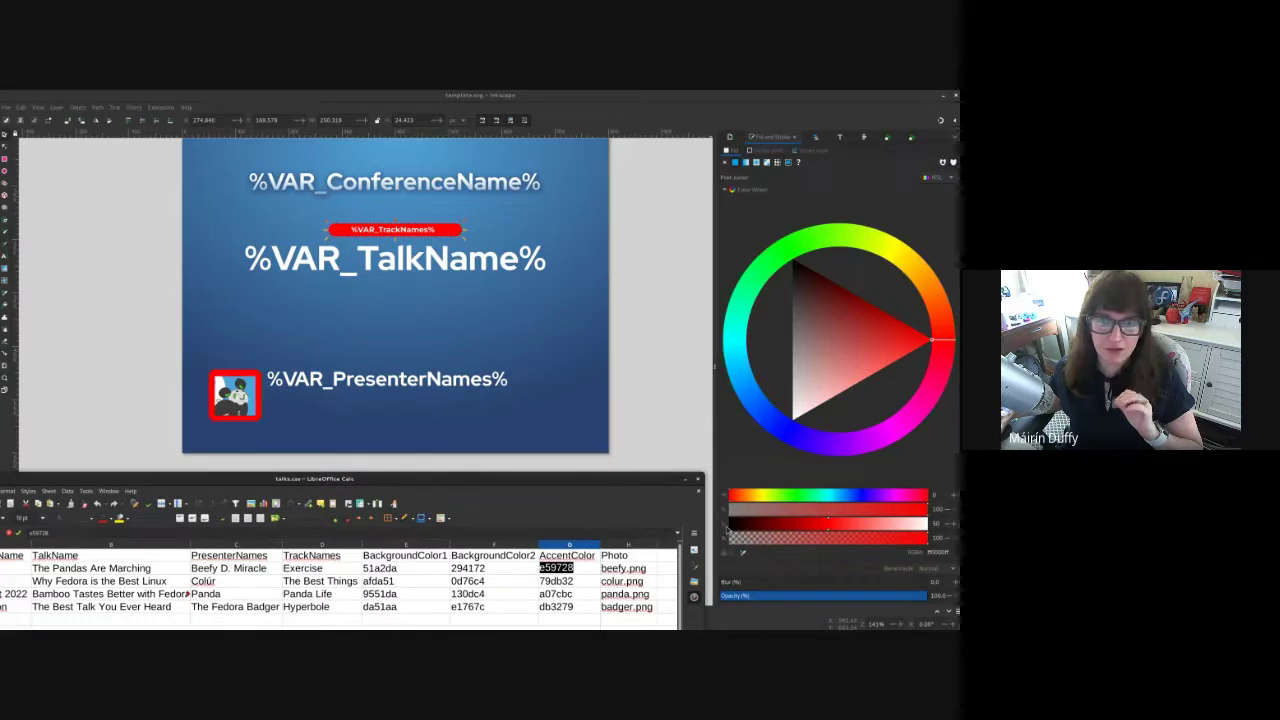
pyautogui.click(949, 526)
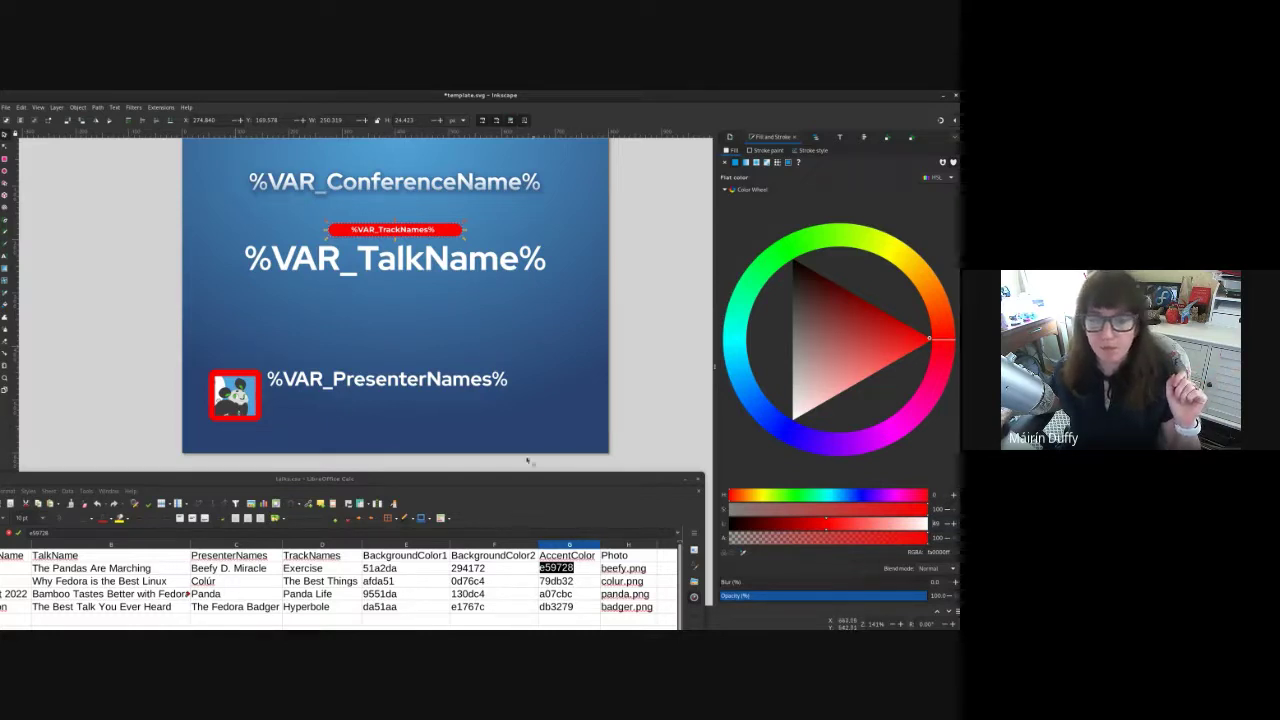
pyautogui.moveTo(530, 486); pyautogui.dragTo(552, 471)
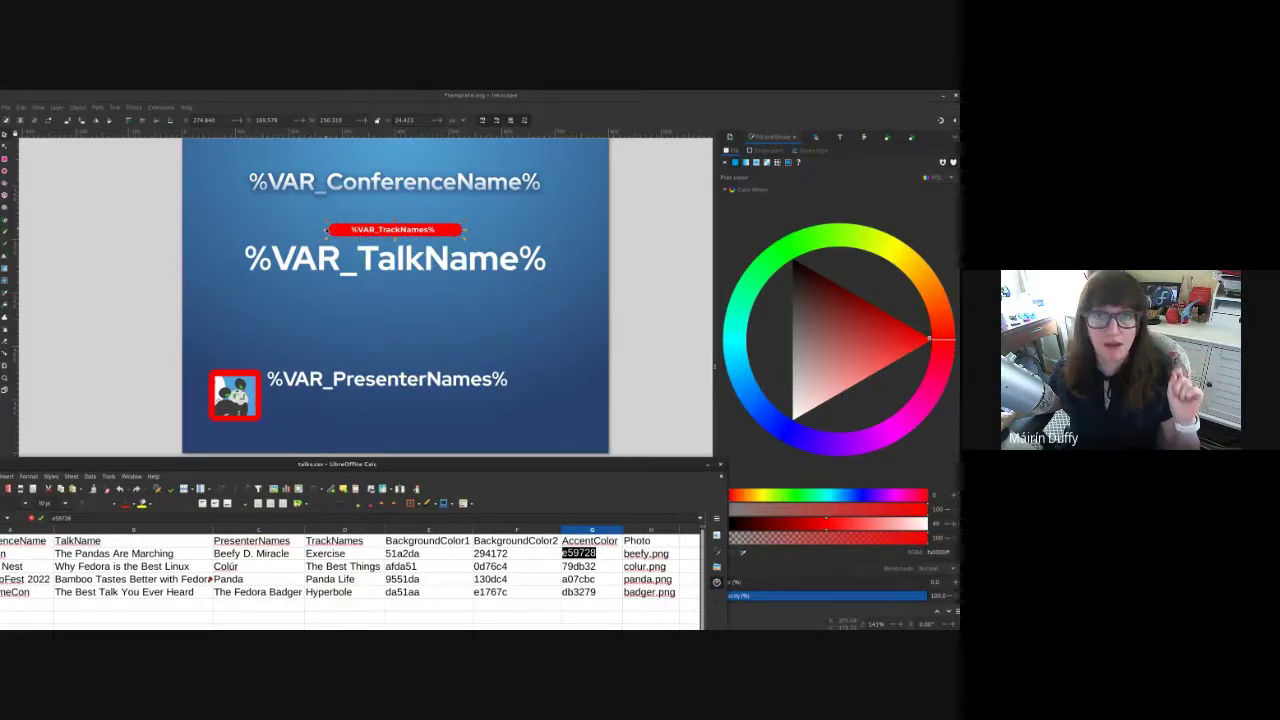
# Step: Compare the background's gradient with the track-name label's flat fill, deselect everything and reposition the spreadsheet so all its columns show
pyautogui.click(381, 348)
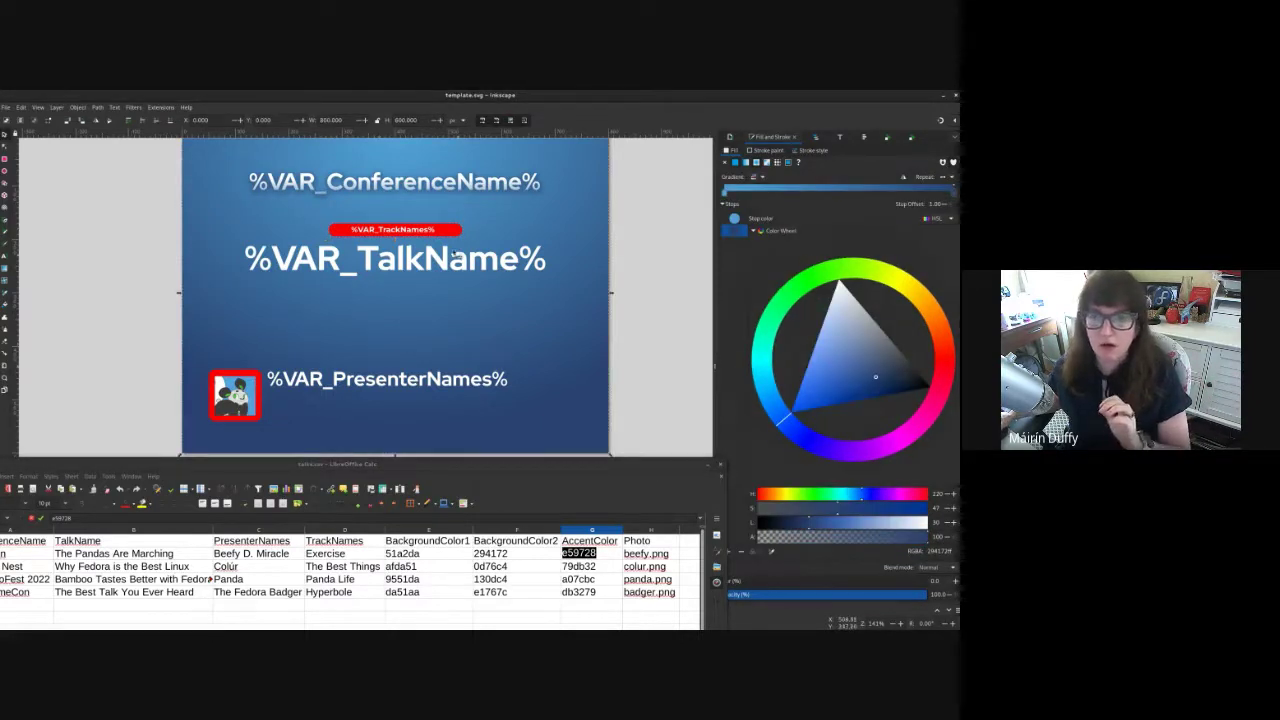
pyautogui.click(458, 232)
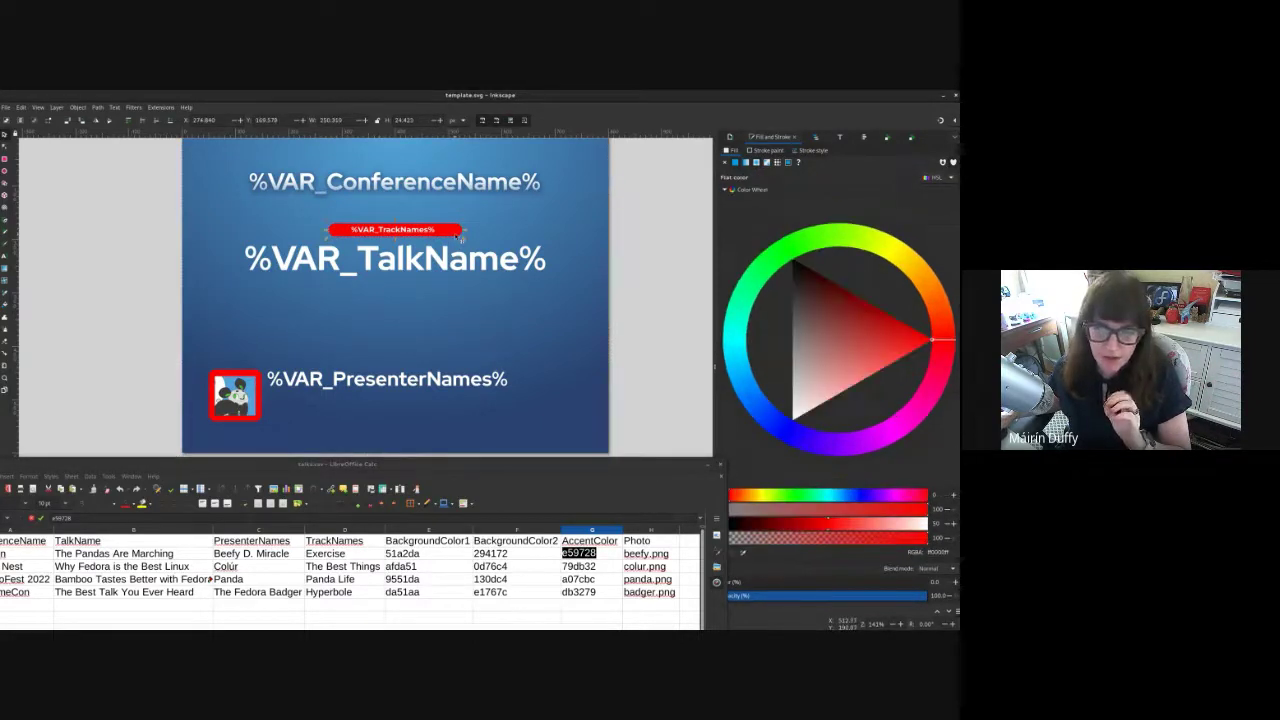
pyautogui.click(71, 337)
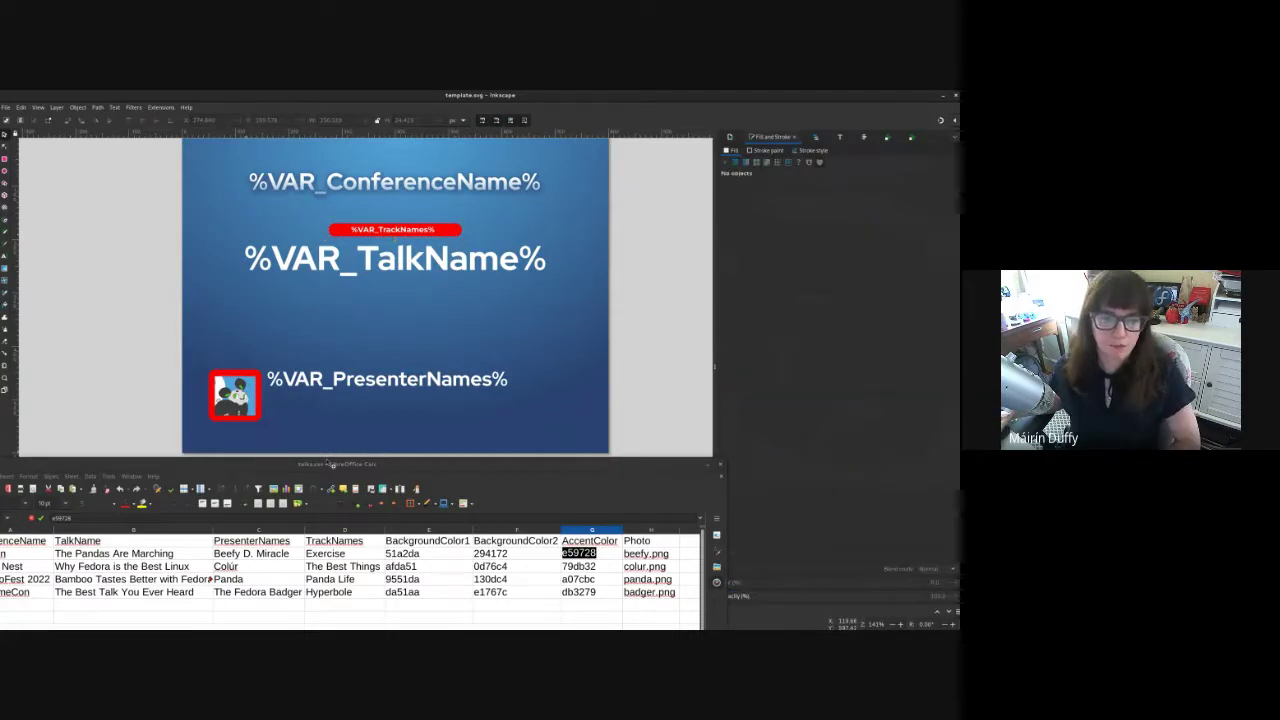
pyautogui.moveTo(329, 463); pyautogui.dragTo(428, 456)
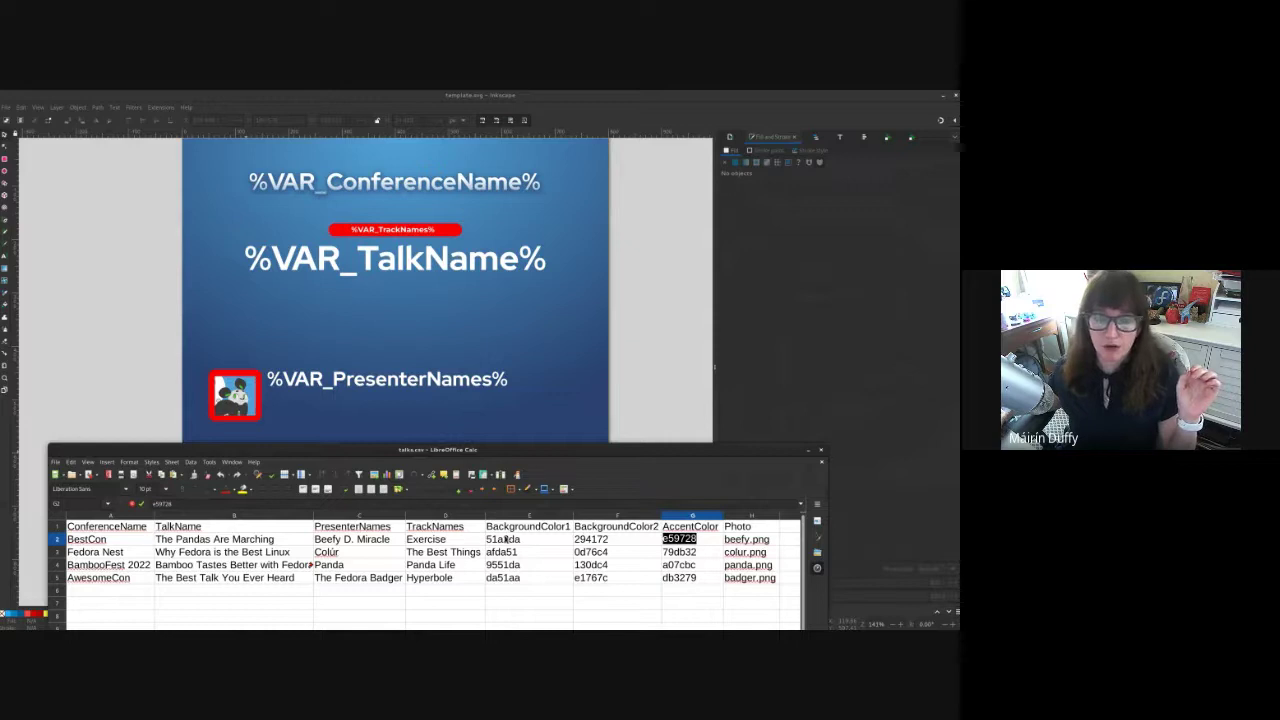
# Step: Review the BackgroundColor1, BackgroundColor2 and AccentColor columns in talks.csv, including the Fedora Nest row's colour values
pyautogui.moveTo(537, 530); pyautogui.dragTo(683, 533)
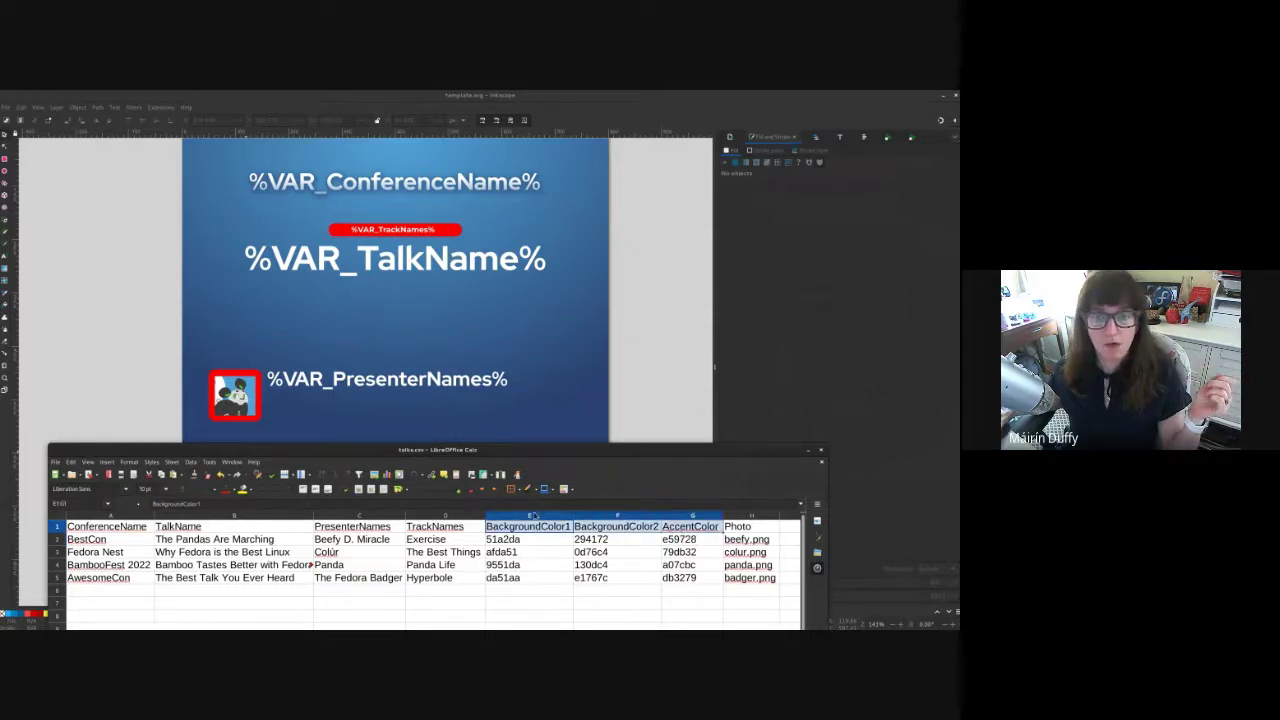
pyautogui.click(512, 543)
pyautogui.click(590, 543)
pyautogui.click(568, 552)
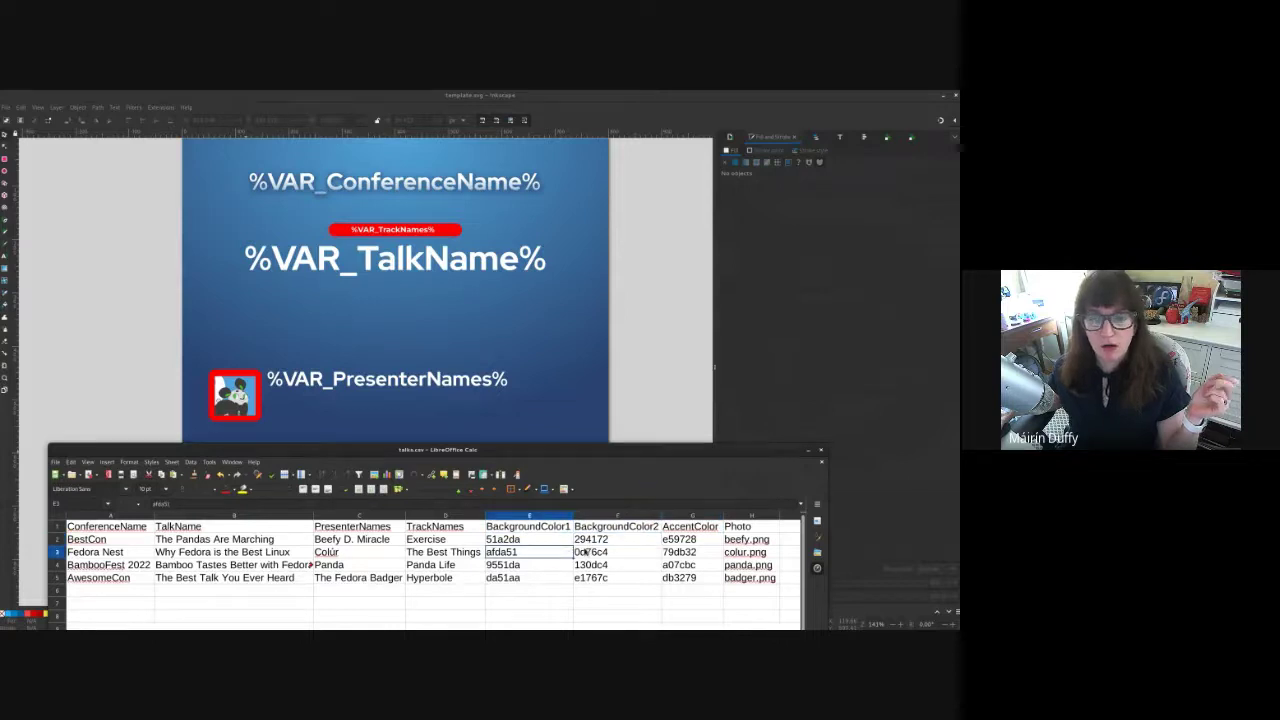
pyautogui.click(581, 553)
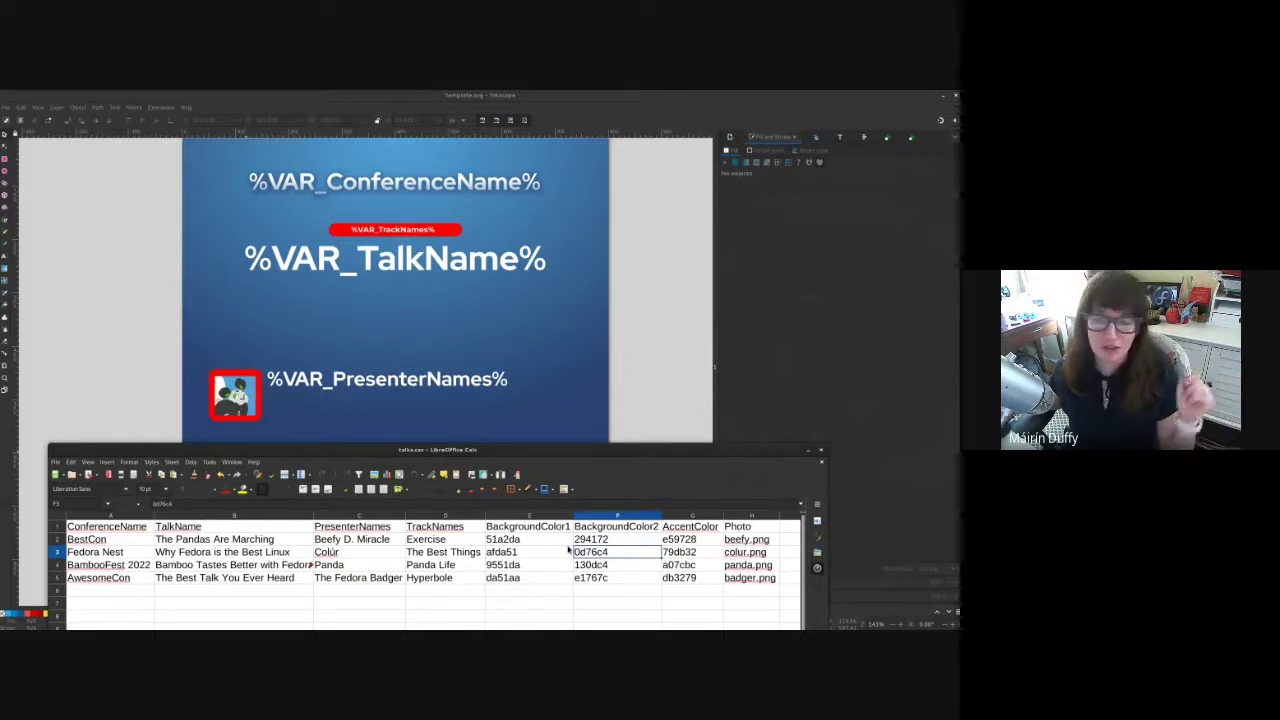
pyautogui.click(671, 552)
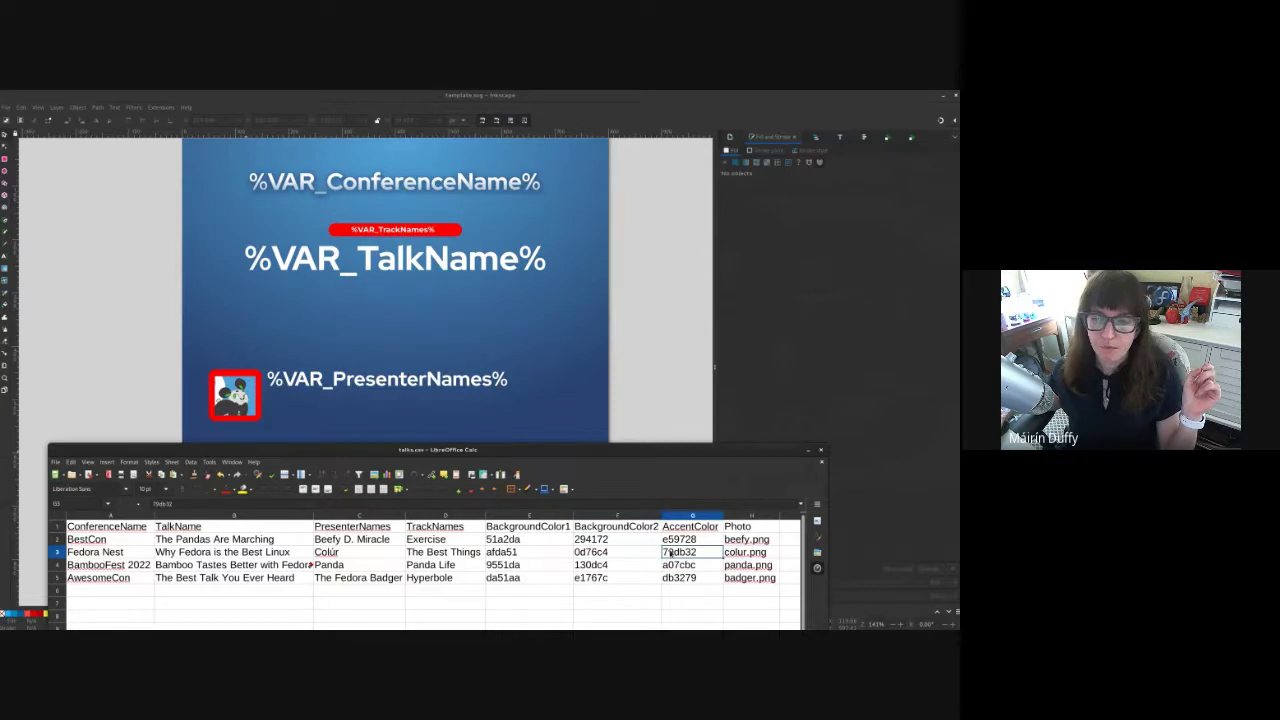
# Step: Check the Photo column and switch to the file manager to match it with badger.png, beefy.png and colur.png
pyautogui.click(740, 526)
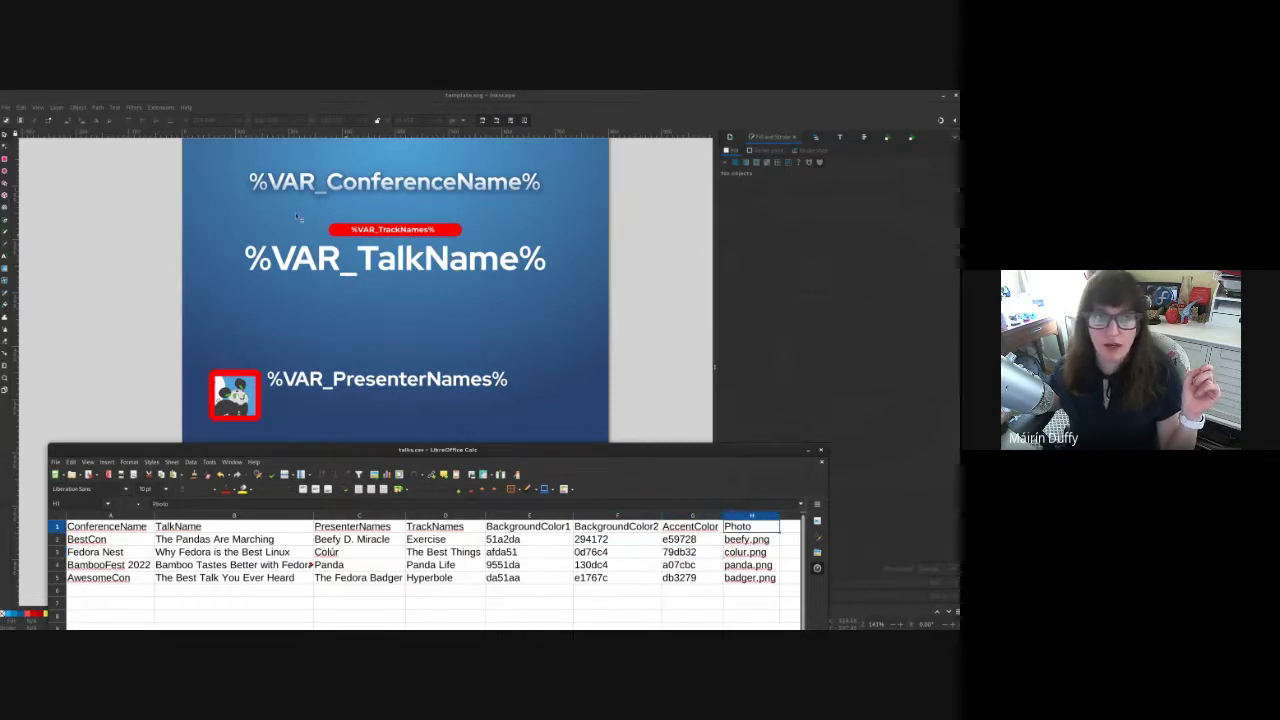
pyautogui.press('super')
pyautogui.click(620, 320)
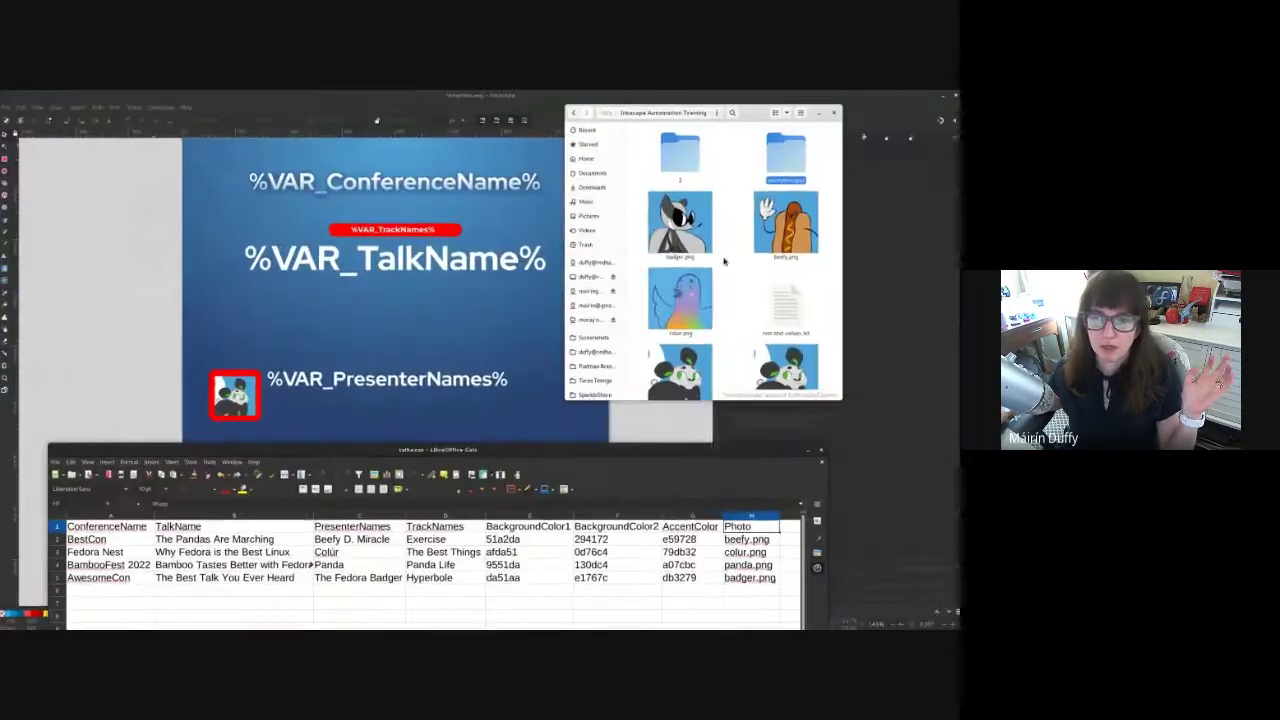
pyautogui.click(680, 222)
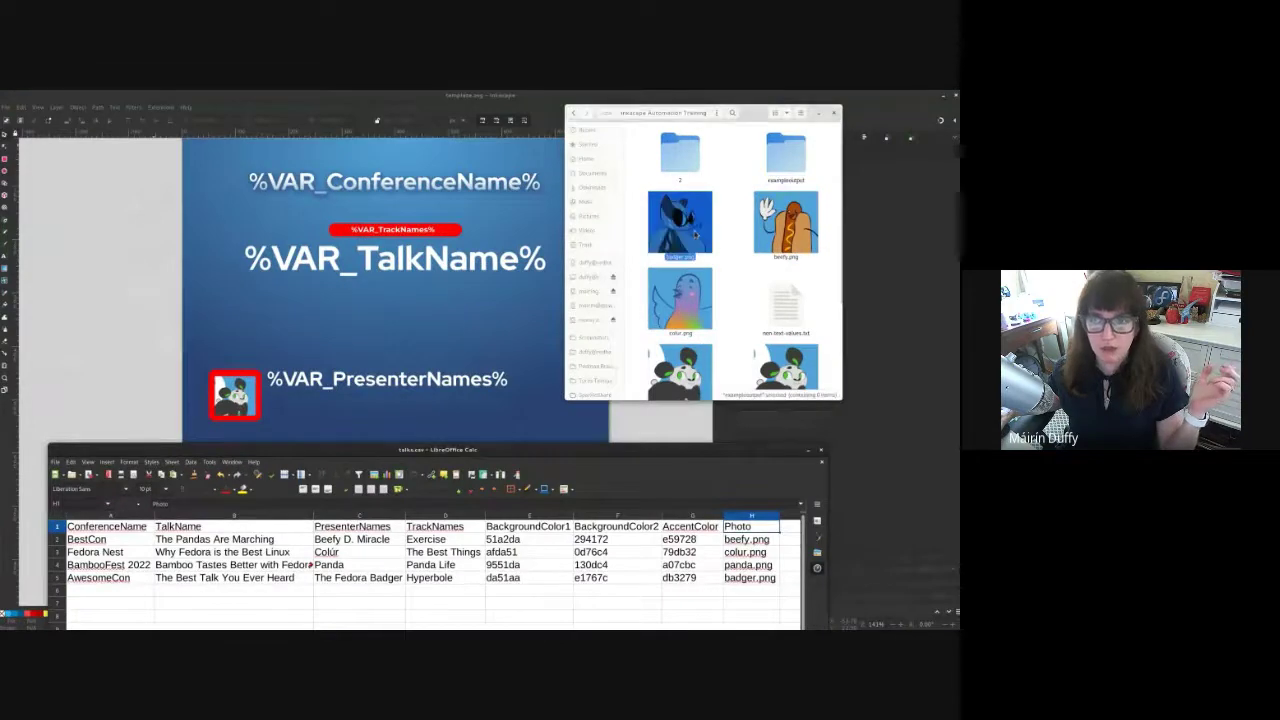
pyautogui.click(785, 222)
pyautogui.click(680, 298)
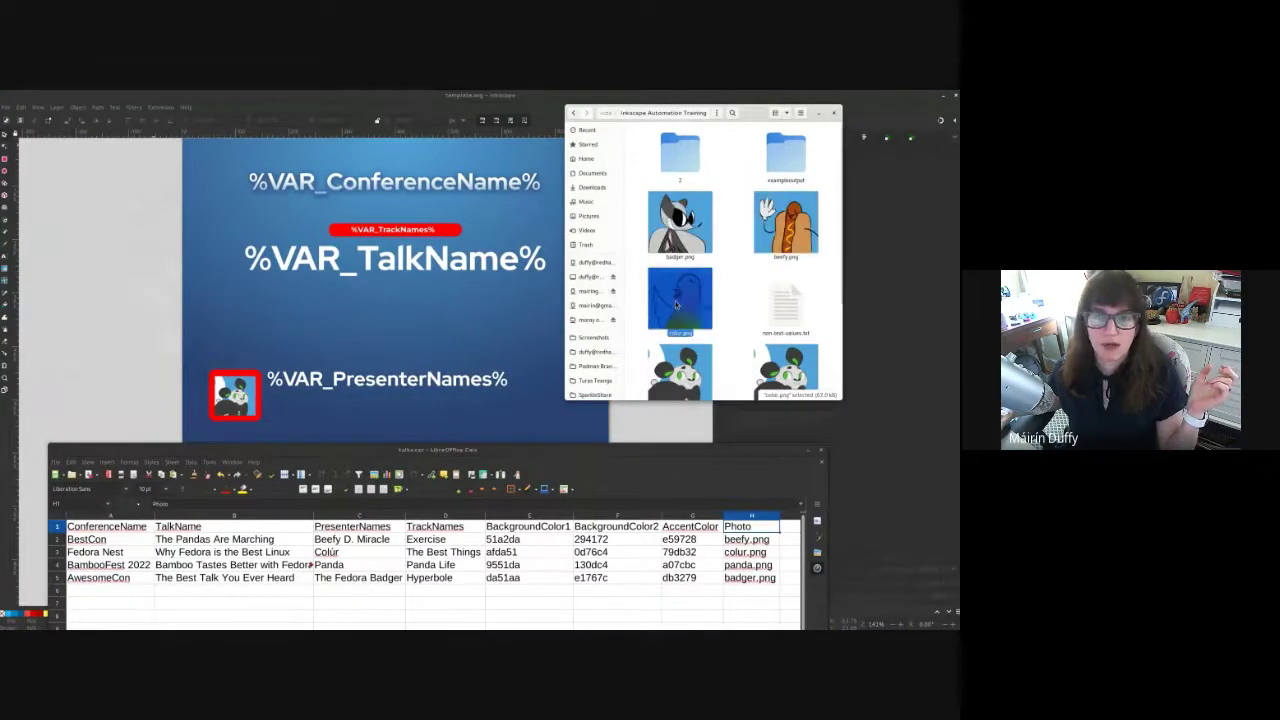
# Step: View colur.png and badger.png at full size in the image viewer, and close both previews
pyautogui.rightClick(683, 308)
pyautogui.click(690, 307)
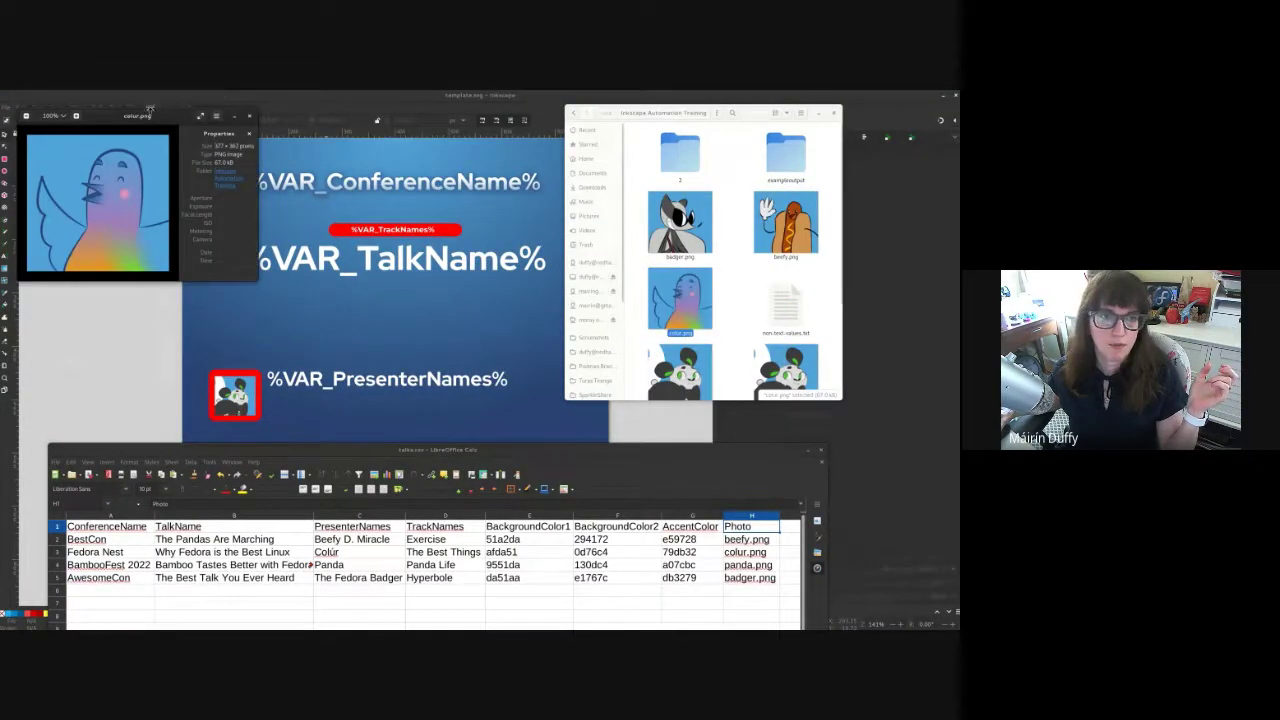
pyautogui.moveTo(152, 117); pyautogui.dragTo(387, 213)
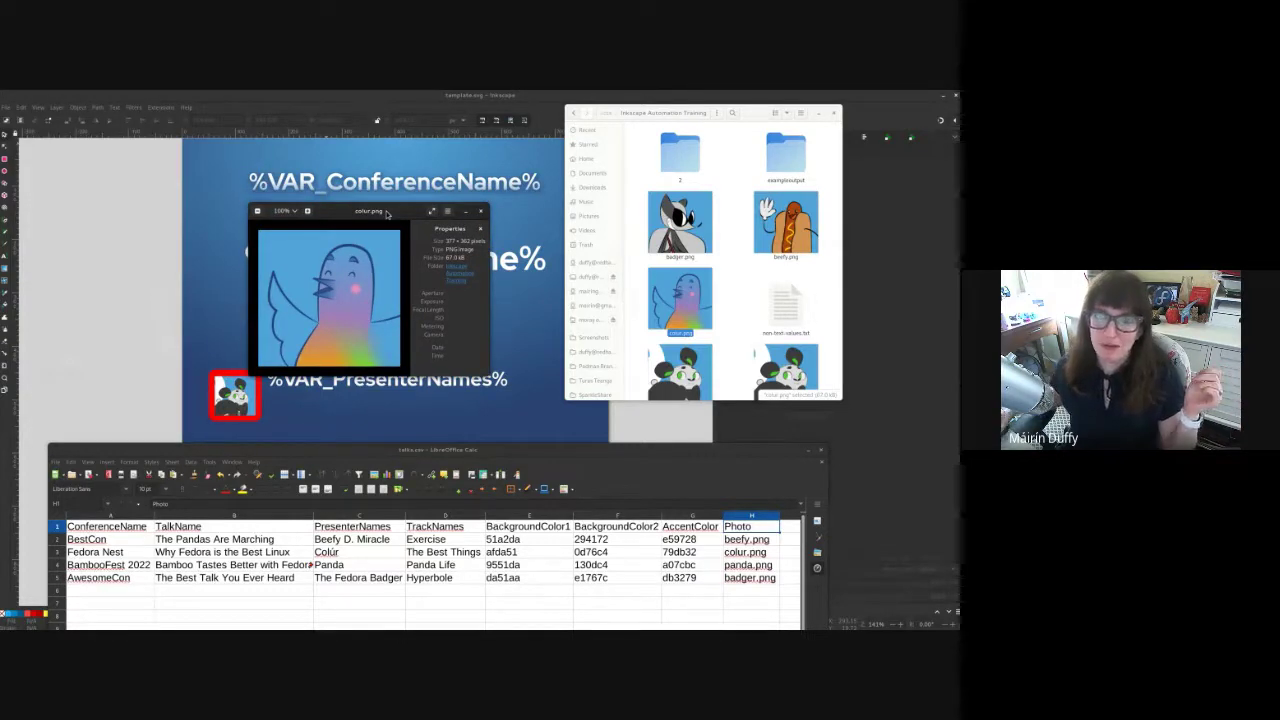
pyautogui.rightClick(668, 246)
pyautogui.click(680, 250)
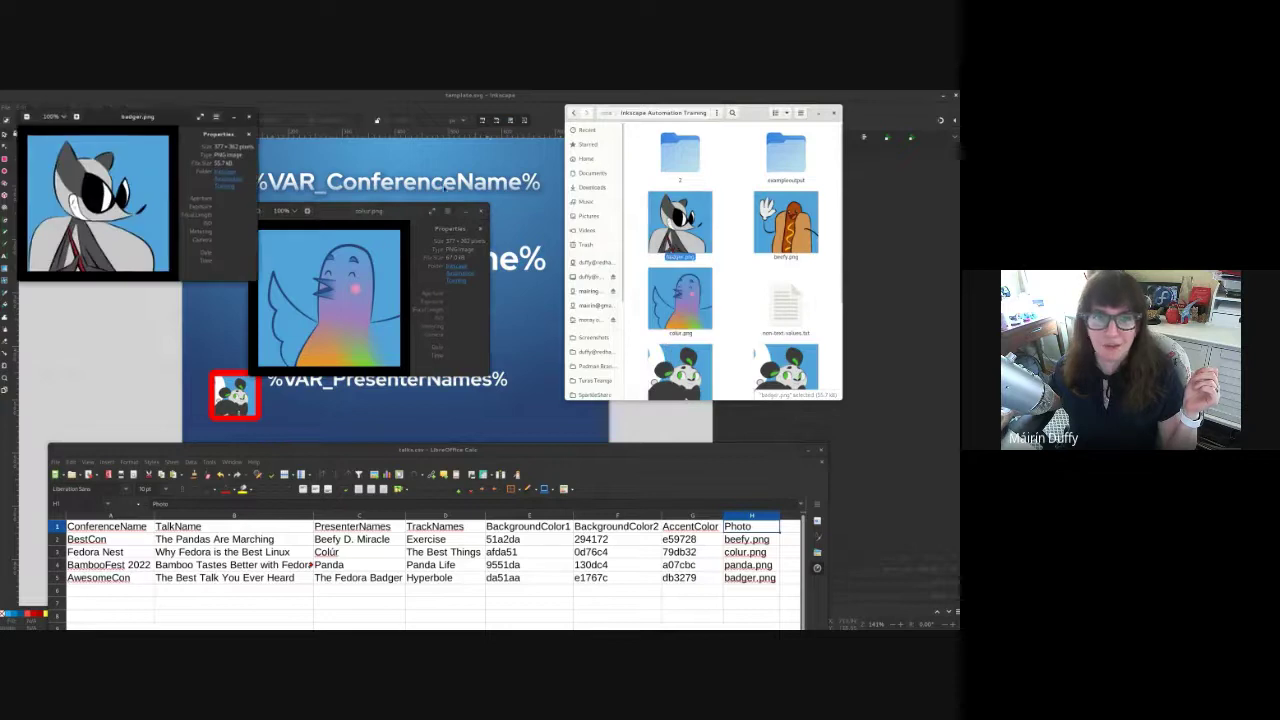
pyautogui.moveTo(135, 109); pyautogui.dragTo(235, 168)
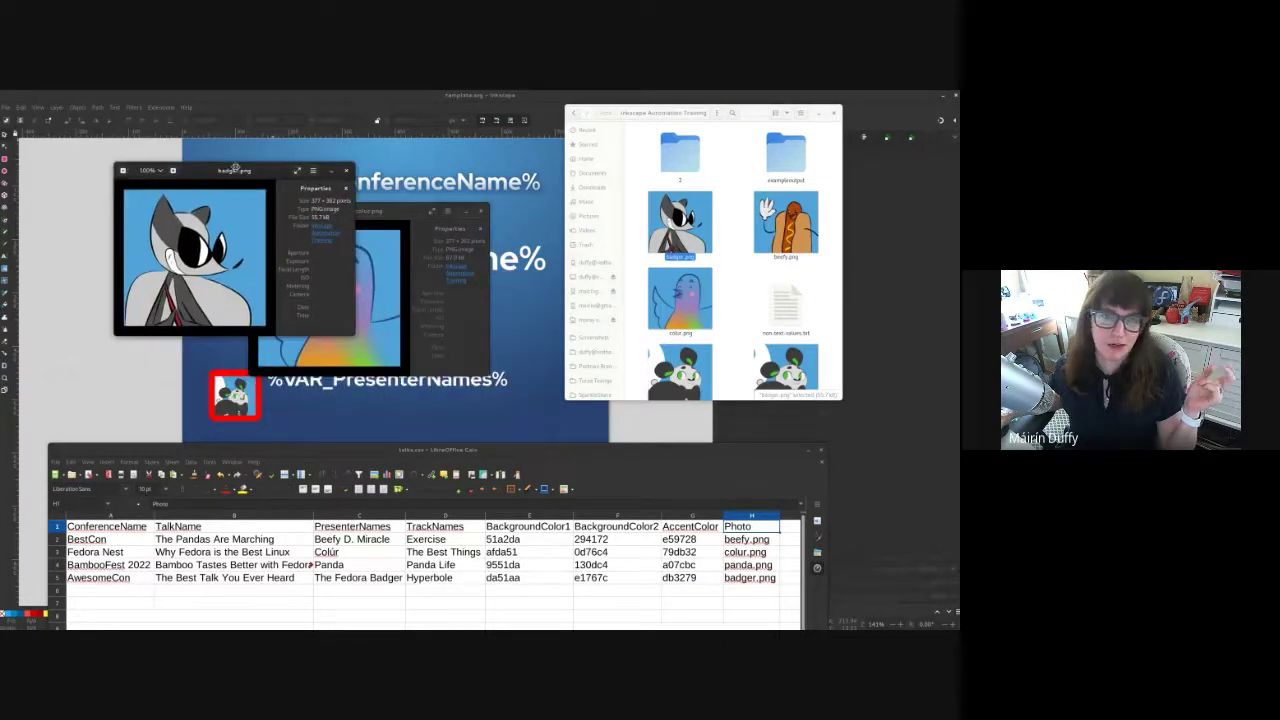
pyautogui.click(343, 170)
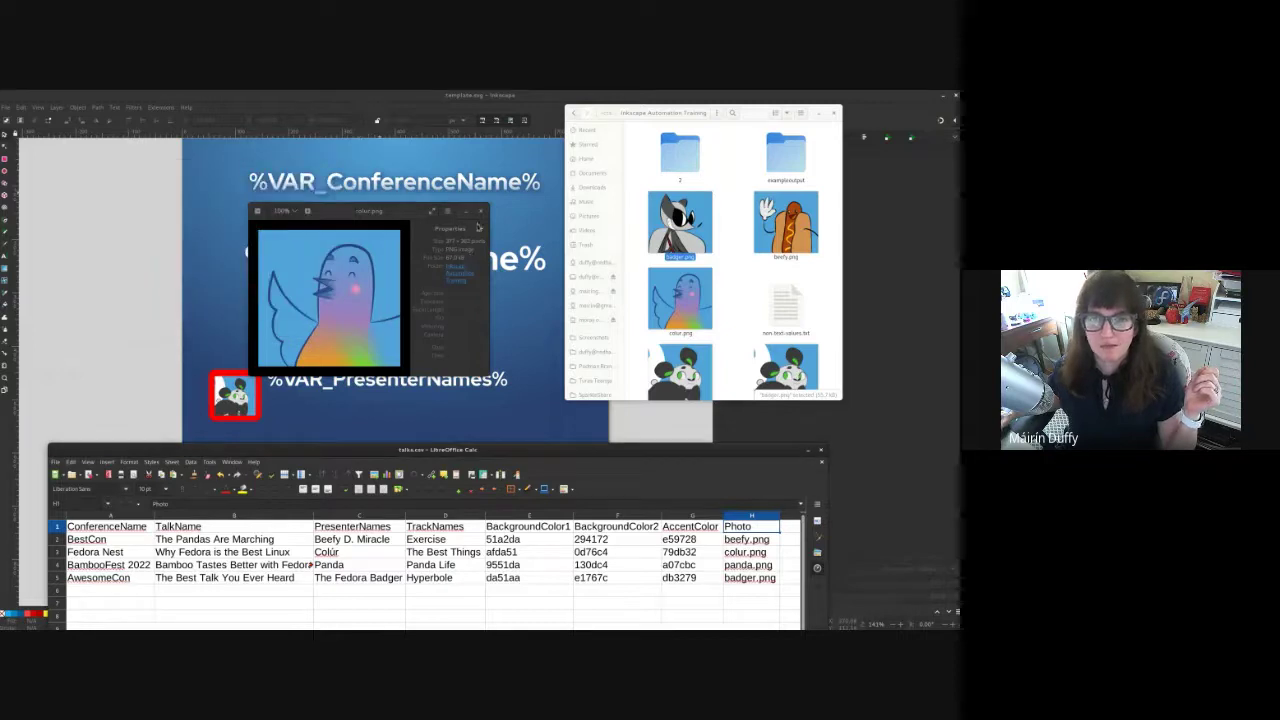
pyautogui.click(480, 214)
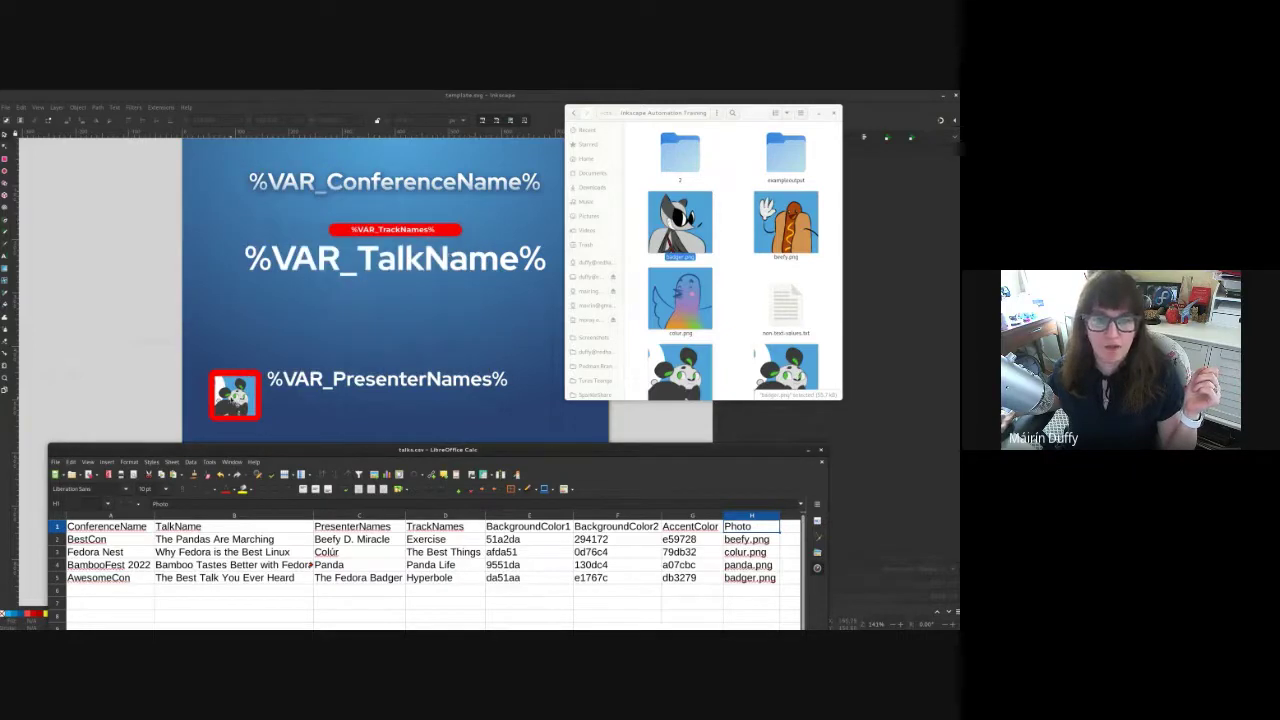
# Step: Select the placeholder photo in the Inkscape template and check its width and height
pyautogui.click(231, 398)
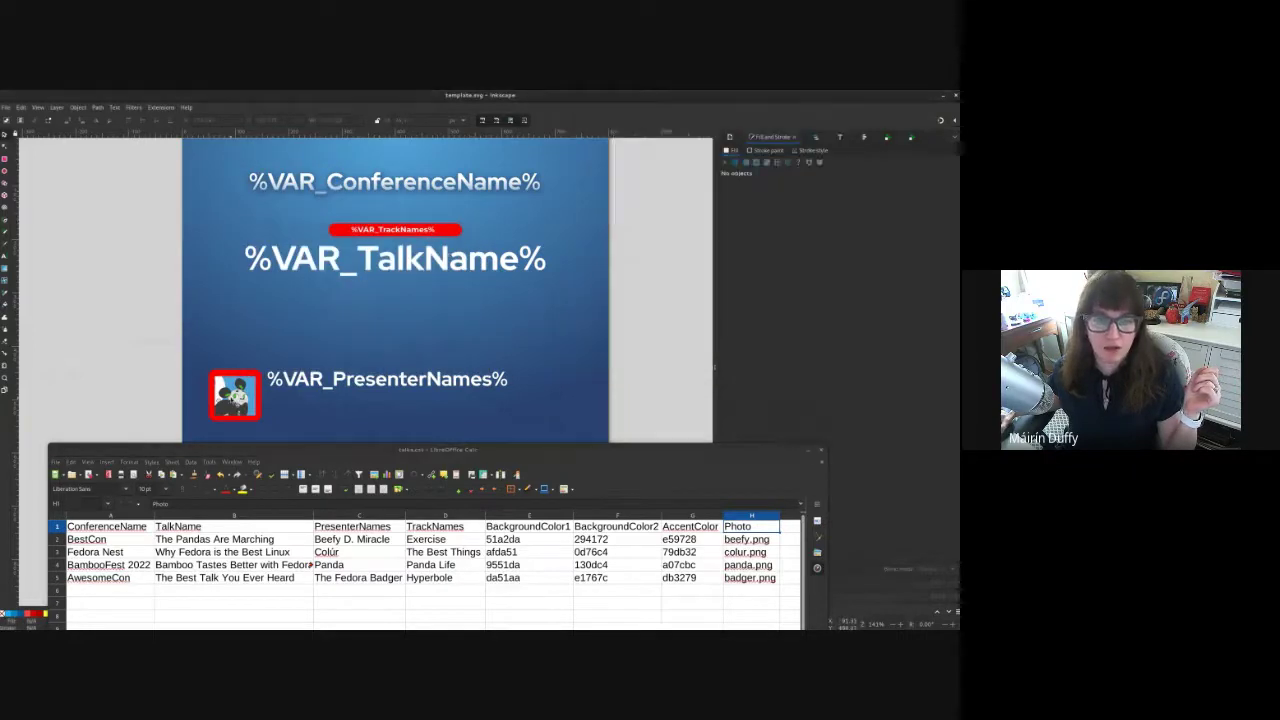
pyautogui.click(731, 137)
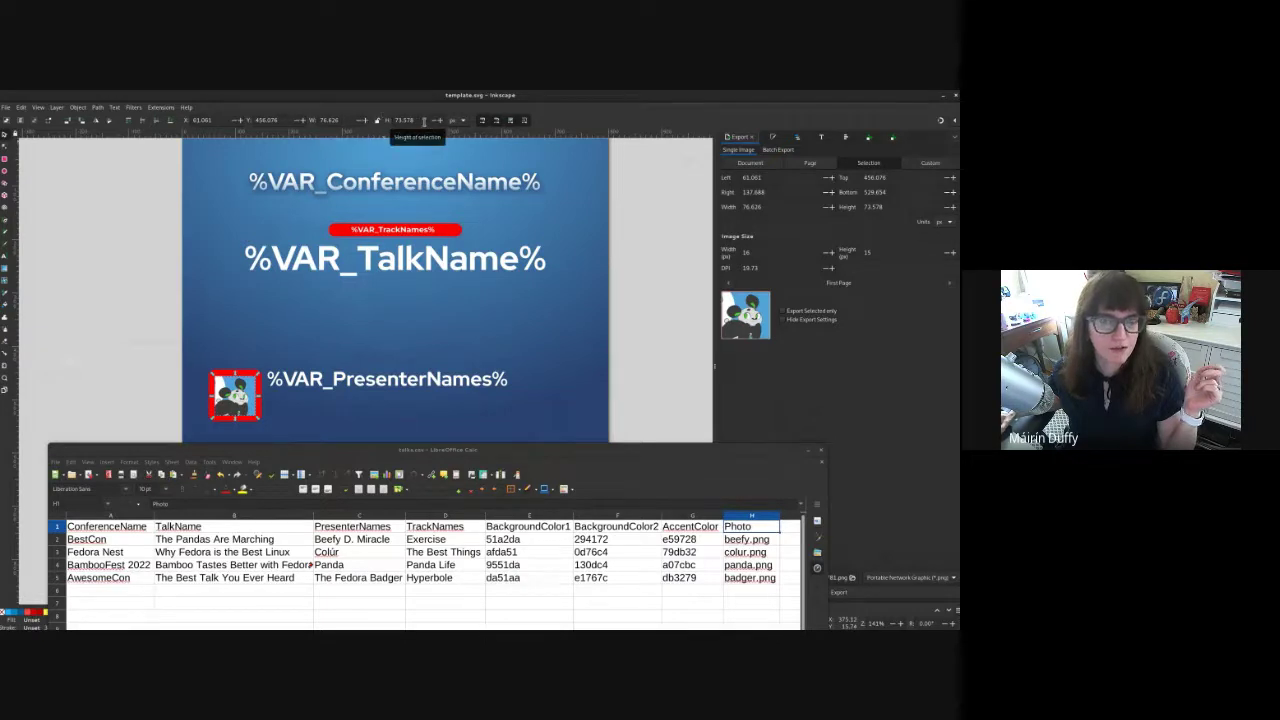
# Step: Return to the Inkscape Automation Training folder and look through the speaker images, including beefy.png and panda.png
pyautogui.moveTo(2, 92)
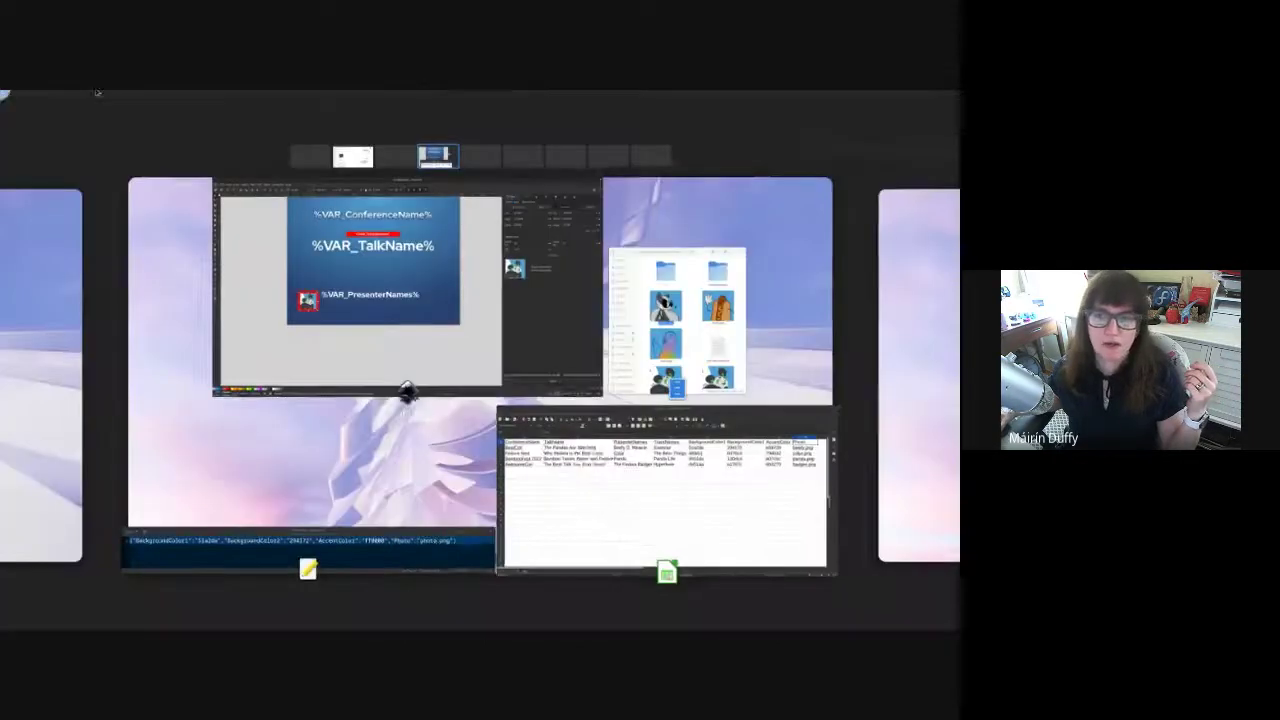
pyautogui.click(608, 305)
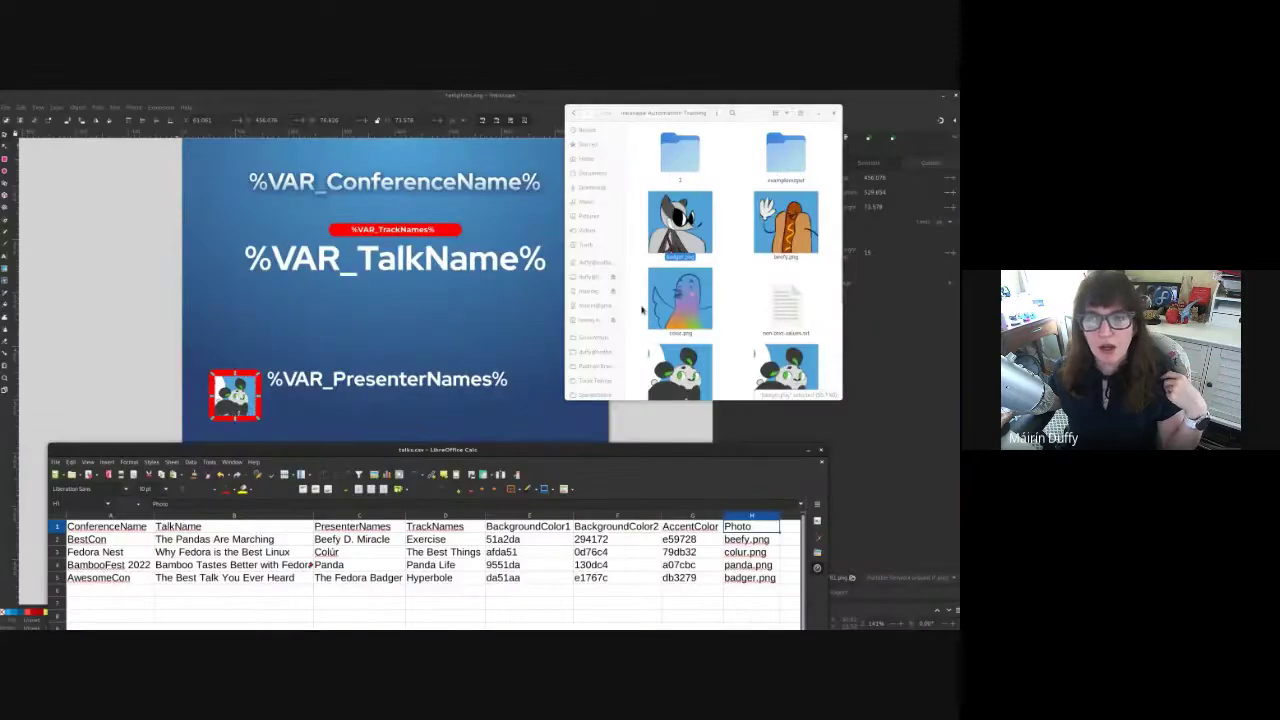
pyautogui.press('Right')
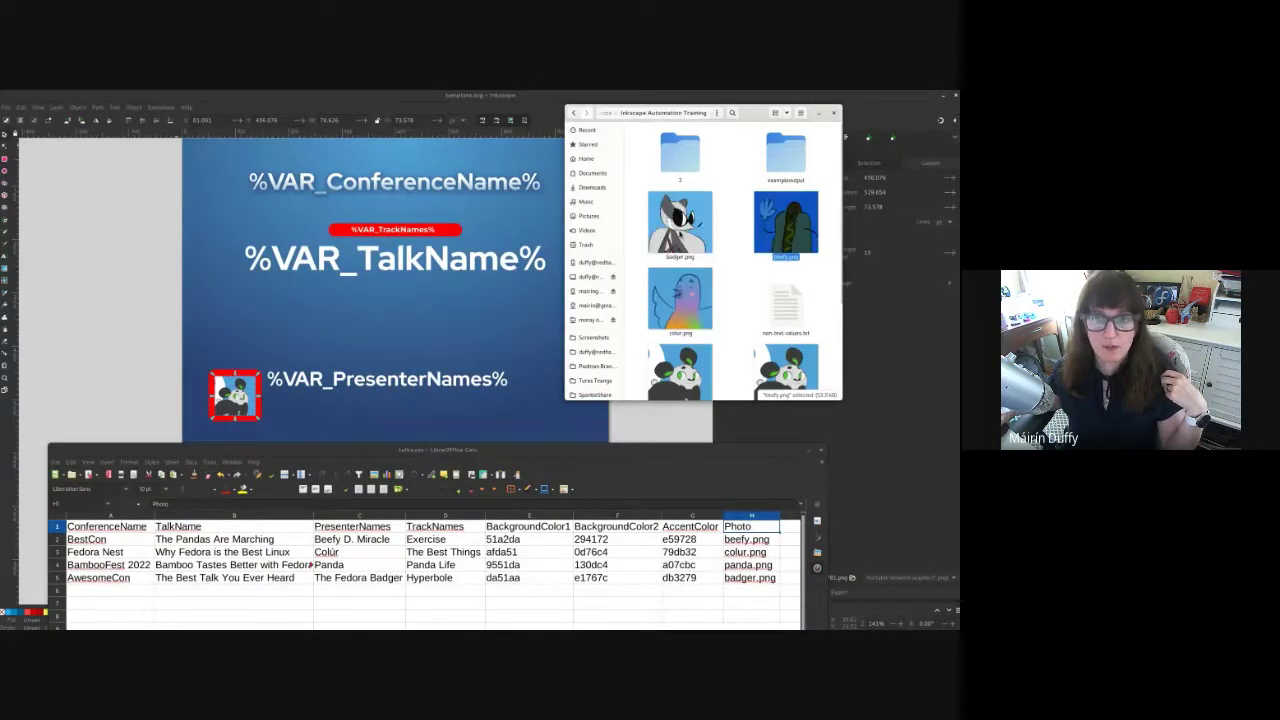
pyautogui.press('Right')
pyautogui.click(678, 367)
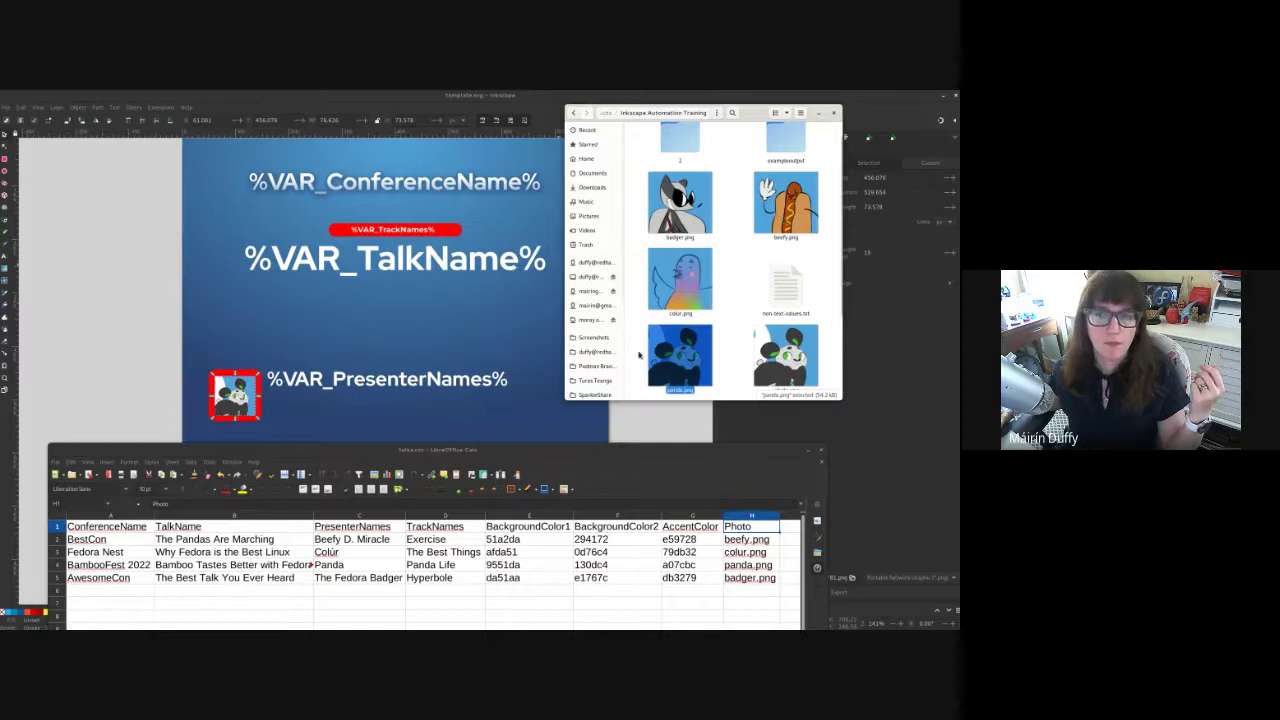
# Step: Import colur.png into the template as a linked image, and delete the imported picture
pyautogui.click(731, 213)
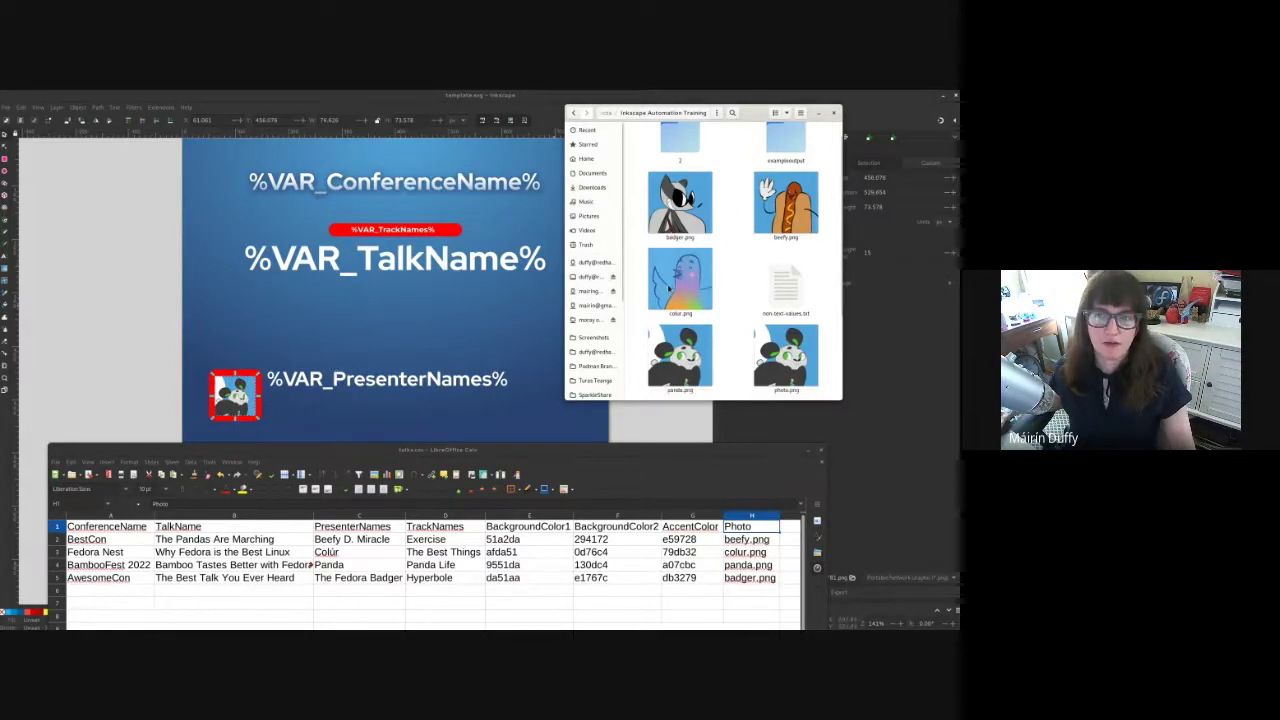
pyautogui.moveTo(680, 280); pyautogui.dragTo(320, 352)
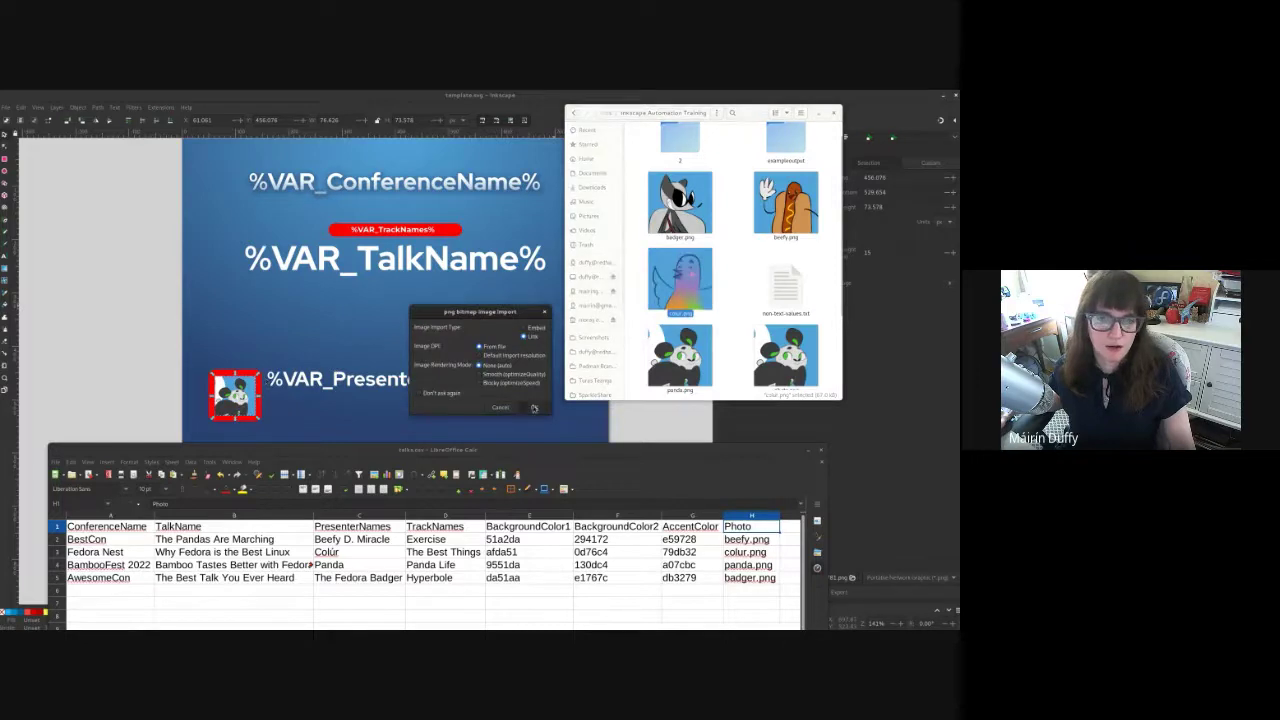
pyautogui.click(534, 408)
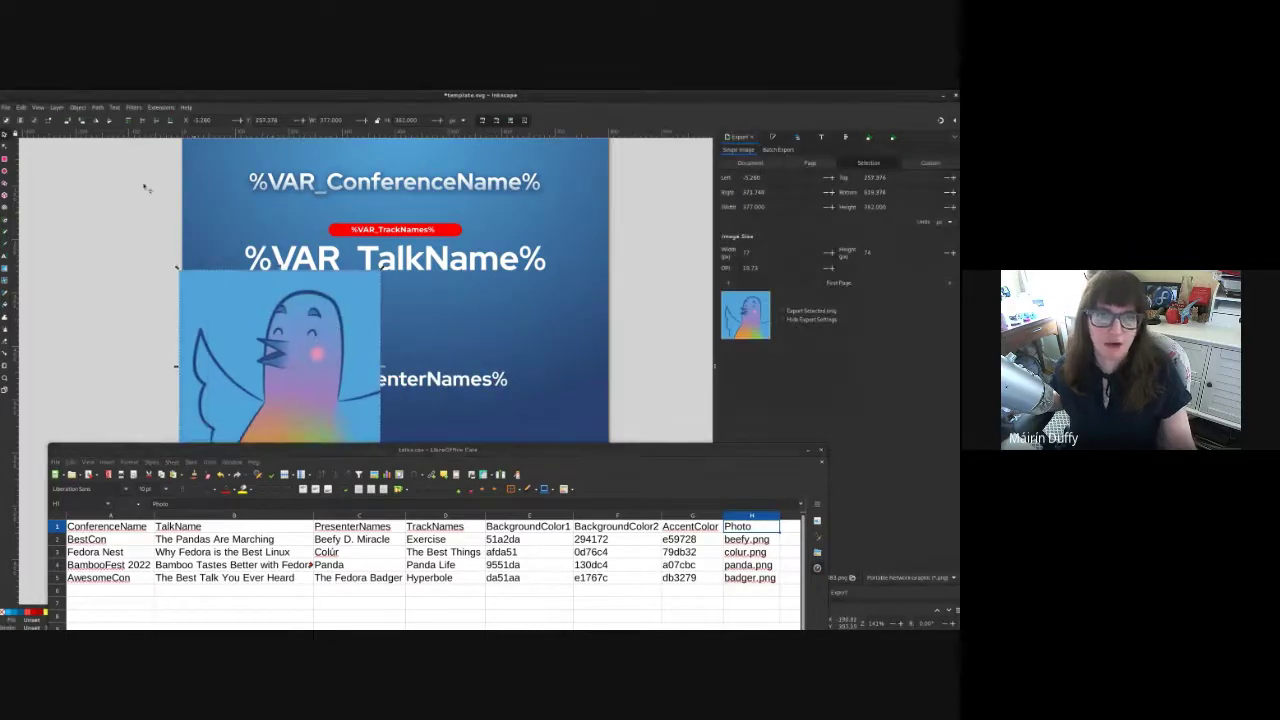
pyautogui.press('Delete')
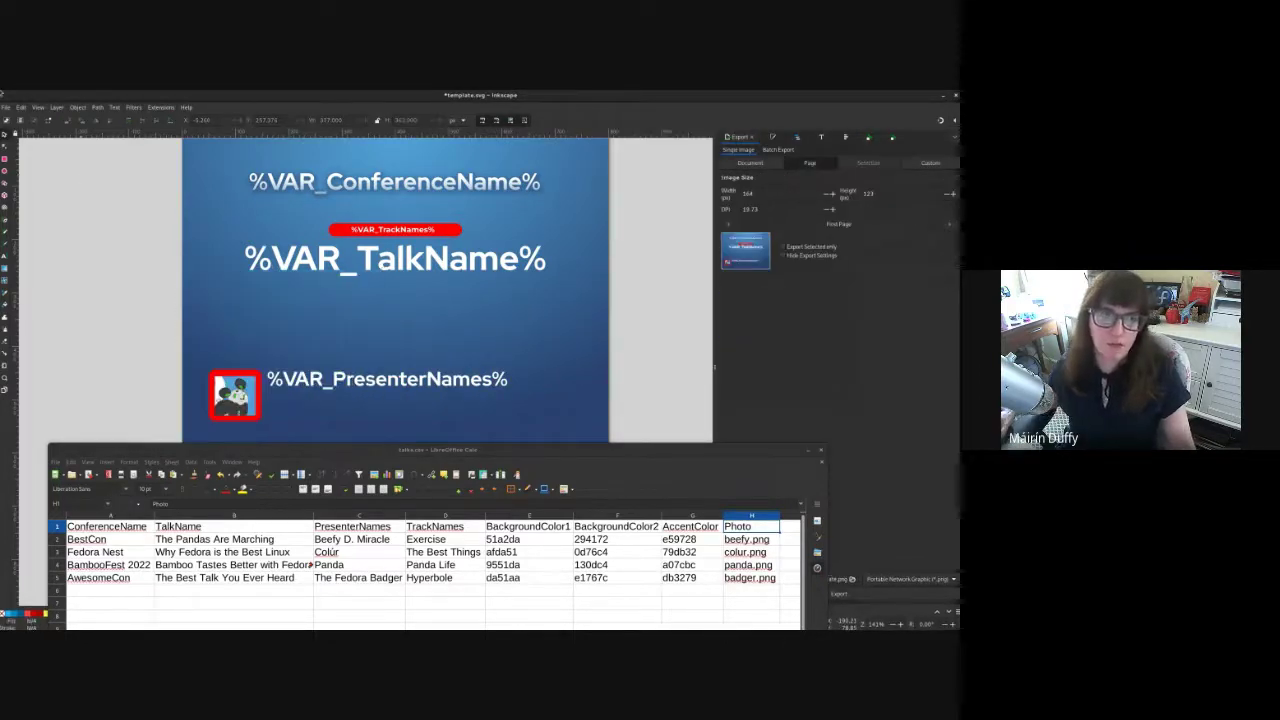
# Step: Return to the file manager and locate photo.png beside panda.png in the Inkscape Automation Training folder
pyautogui.press('super')
pyautogui.click(745, 320)
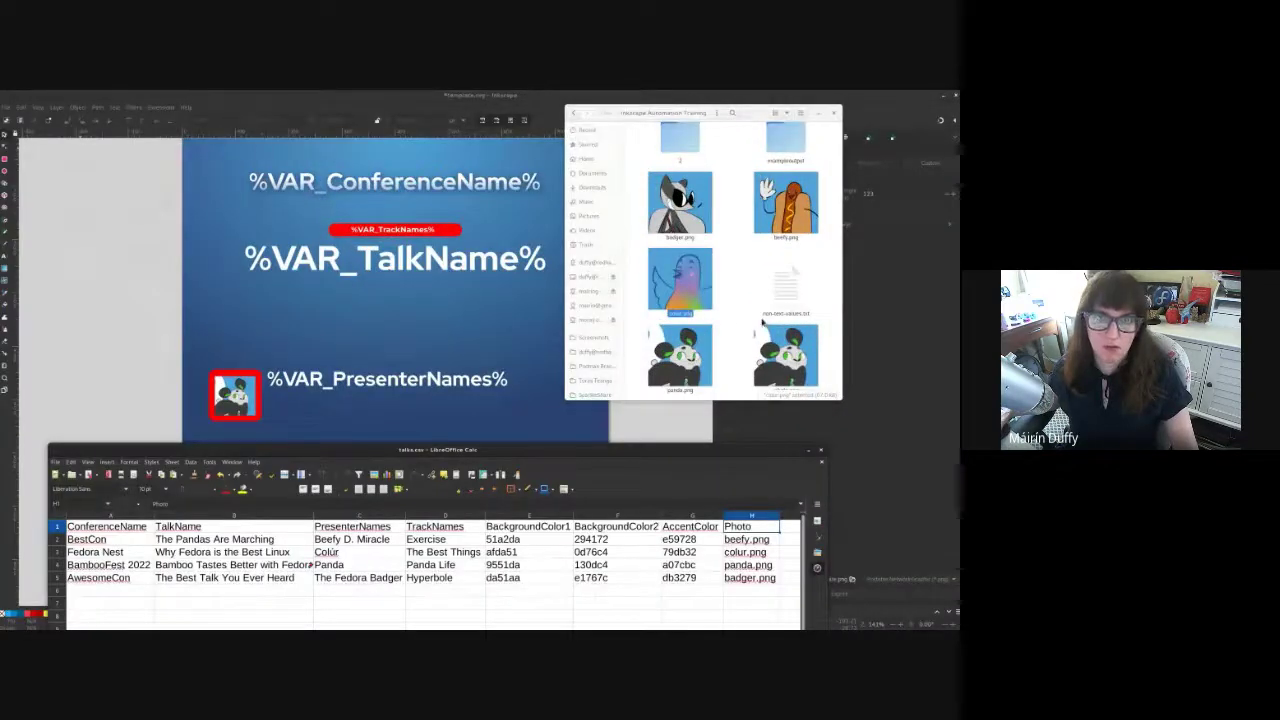
pyautogui.click(743, 320)
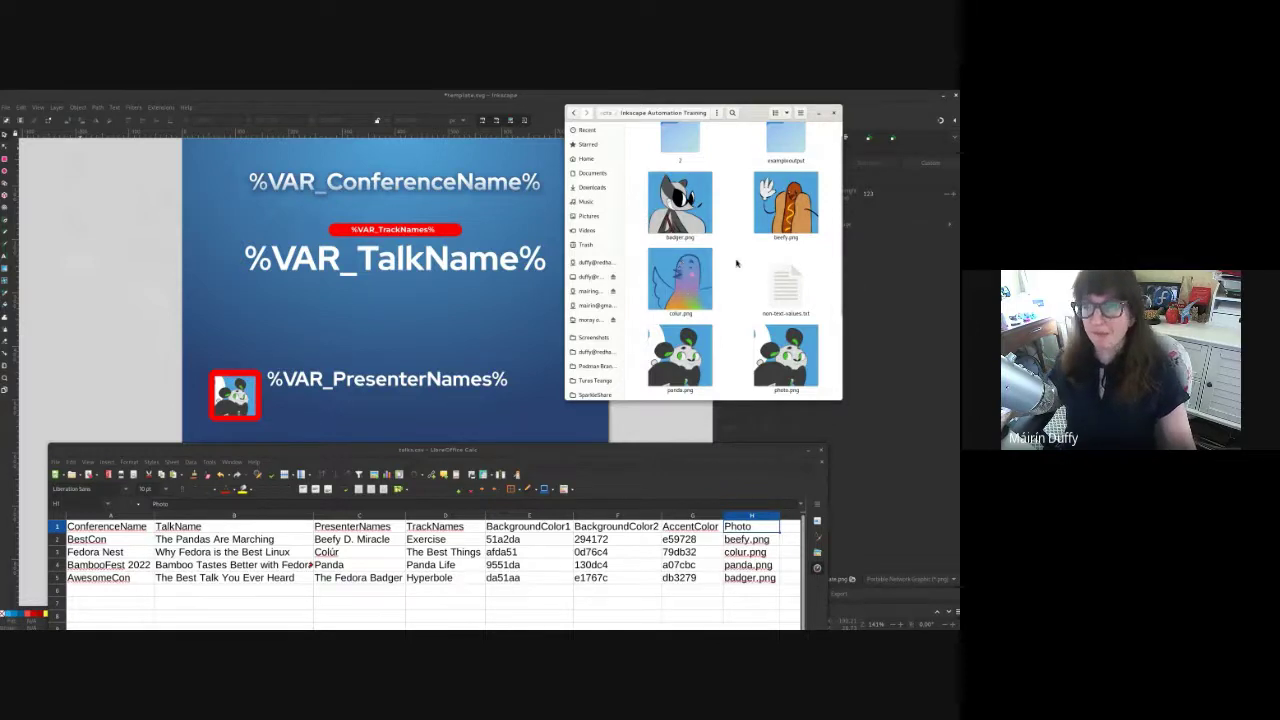
pyautogui.scroll(-2, 719, 285)
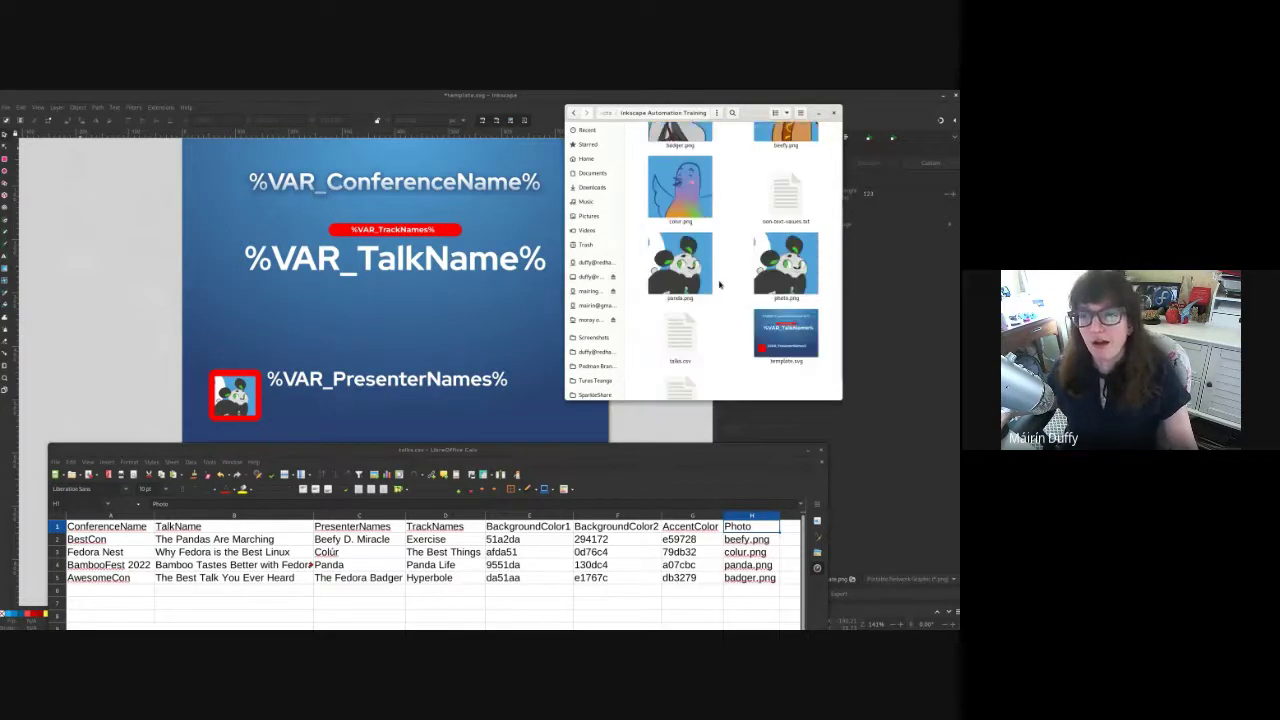
pyautogui.click(766, 278)
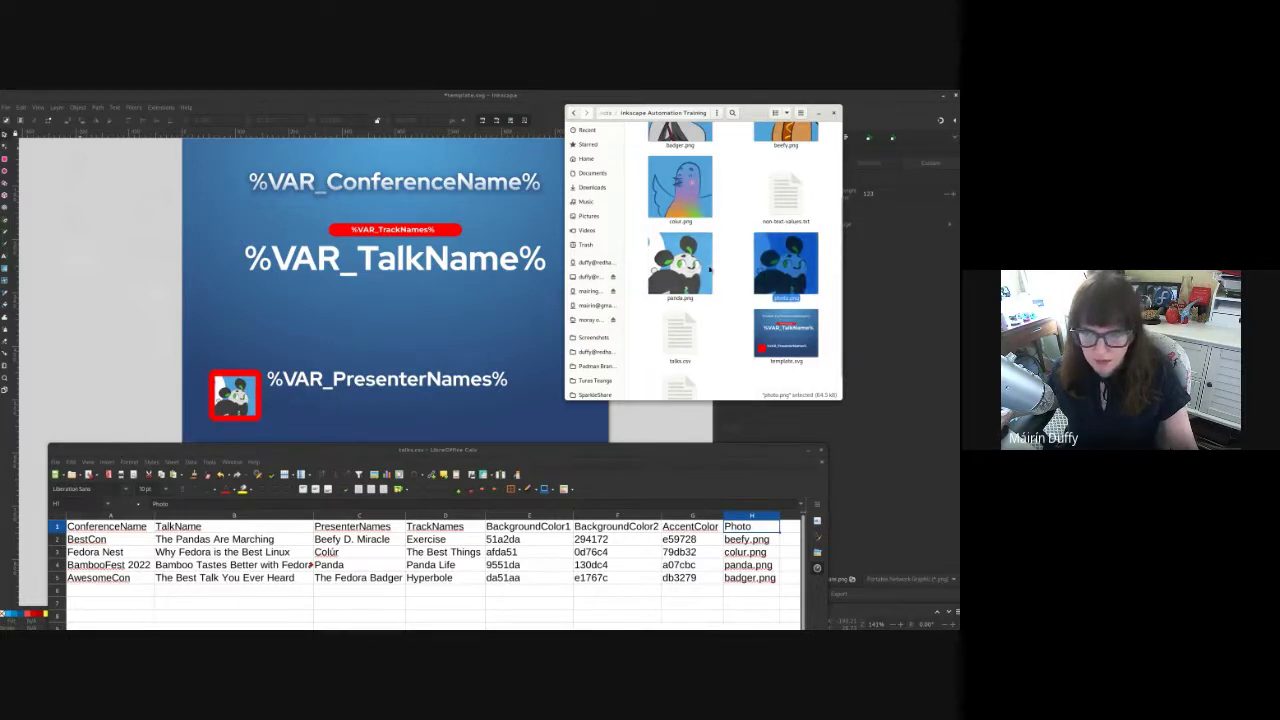
pyautogui.click(740, 288)
pyautogui.click(785, 263)
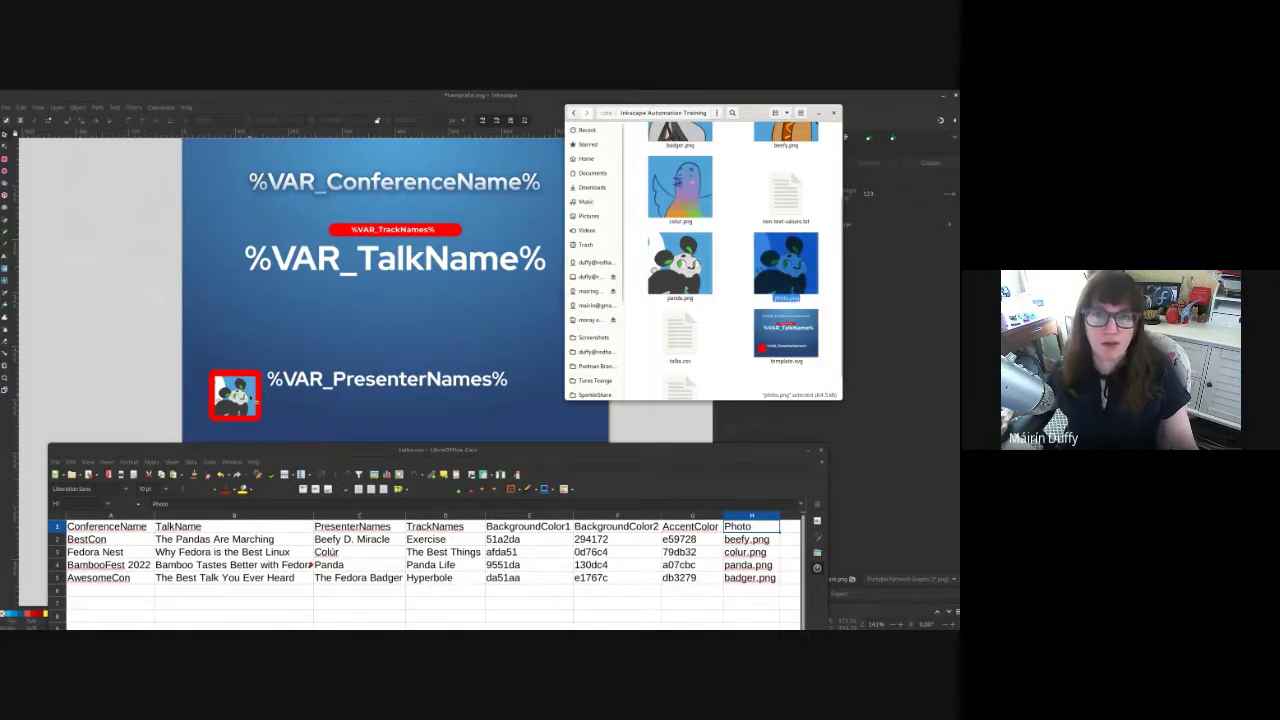
# Step: Select the placeholder photo in the template and compare it with photo.png in the file manager
pyautogui.press('Return')
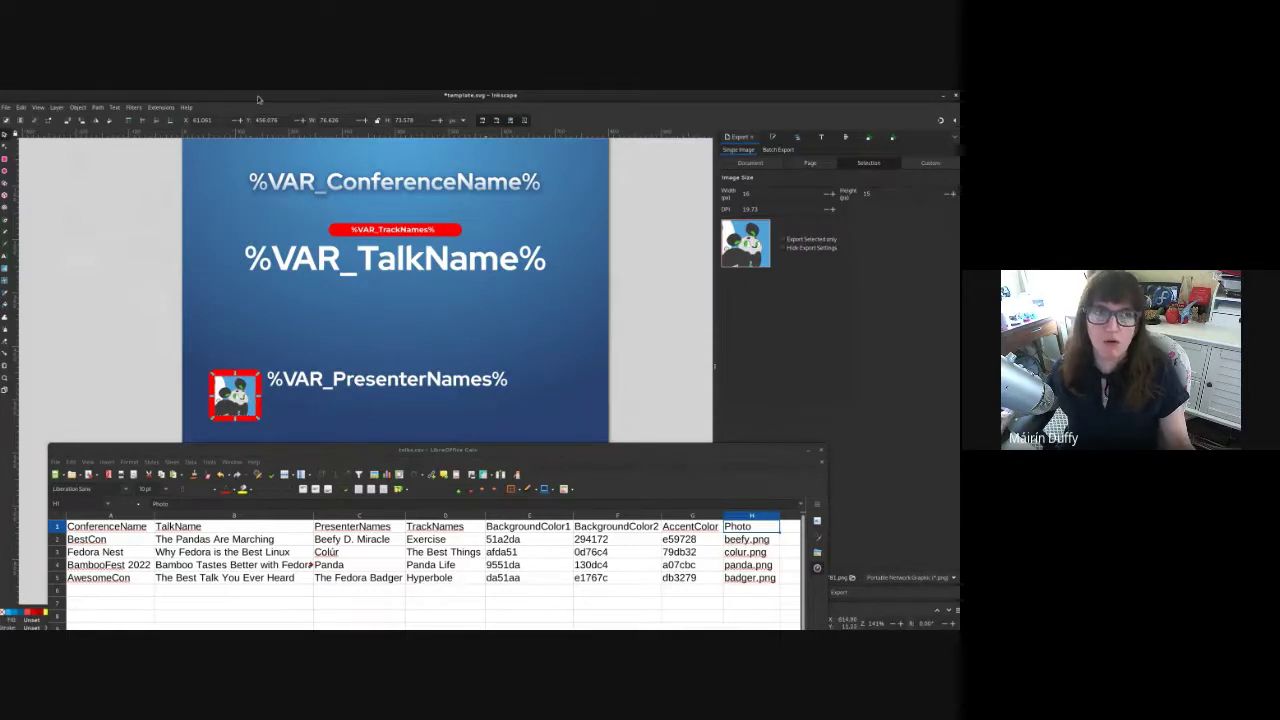
pyautogui.moveTo(3, 92)
pyautogui.click(680, 300)
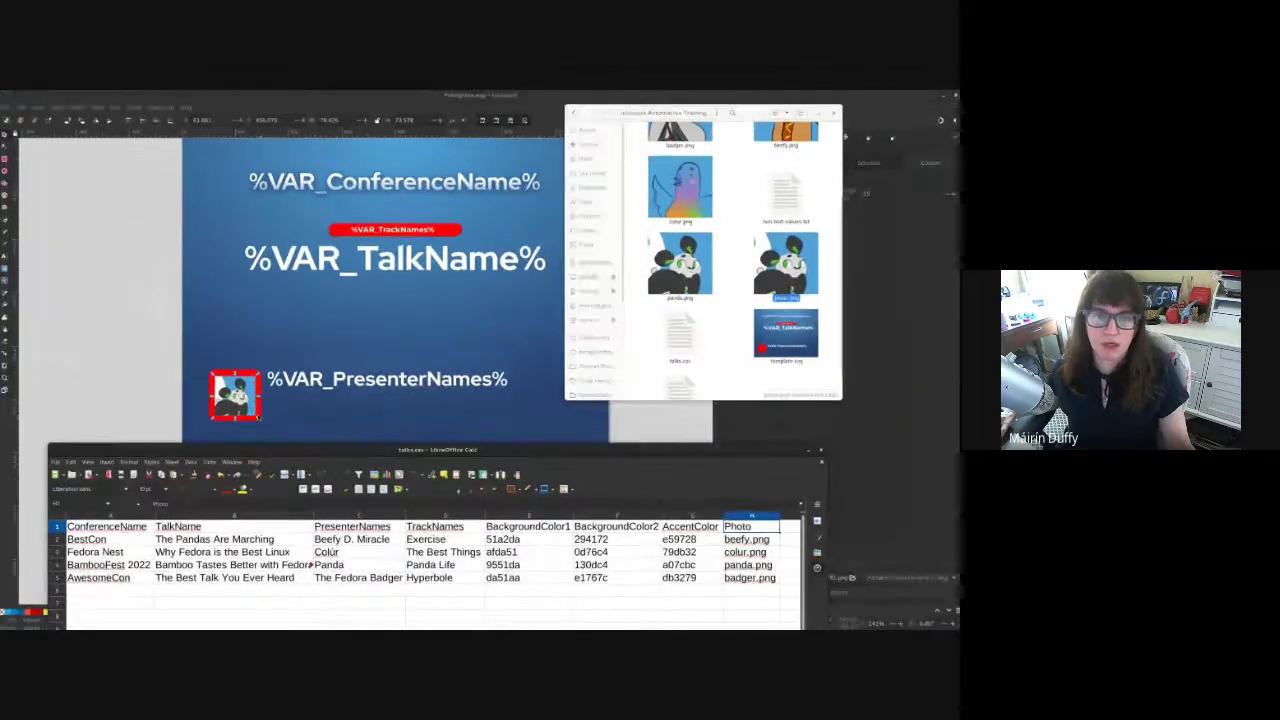
pyautogui.click(913, 168)
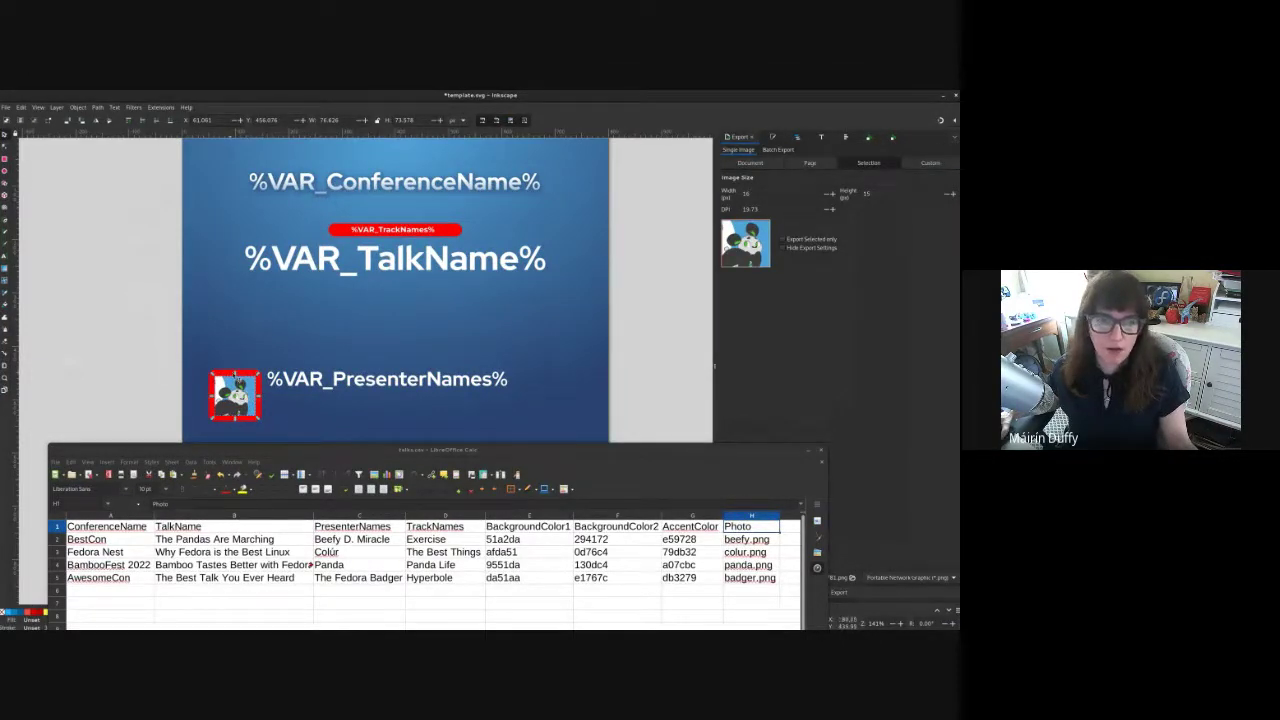
# Step: Move the spreadsheet out of the way and open the placeholder photo's image properties to check its linked file URL
pyautogui.rightClick(234, 385)
pyautogui.press('Escape')
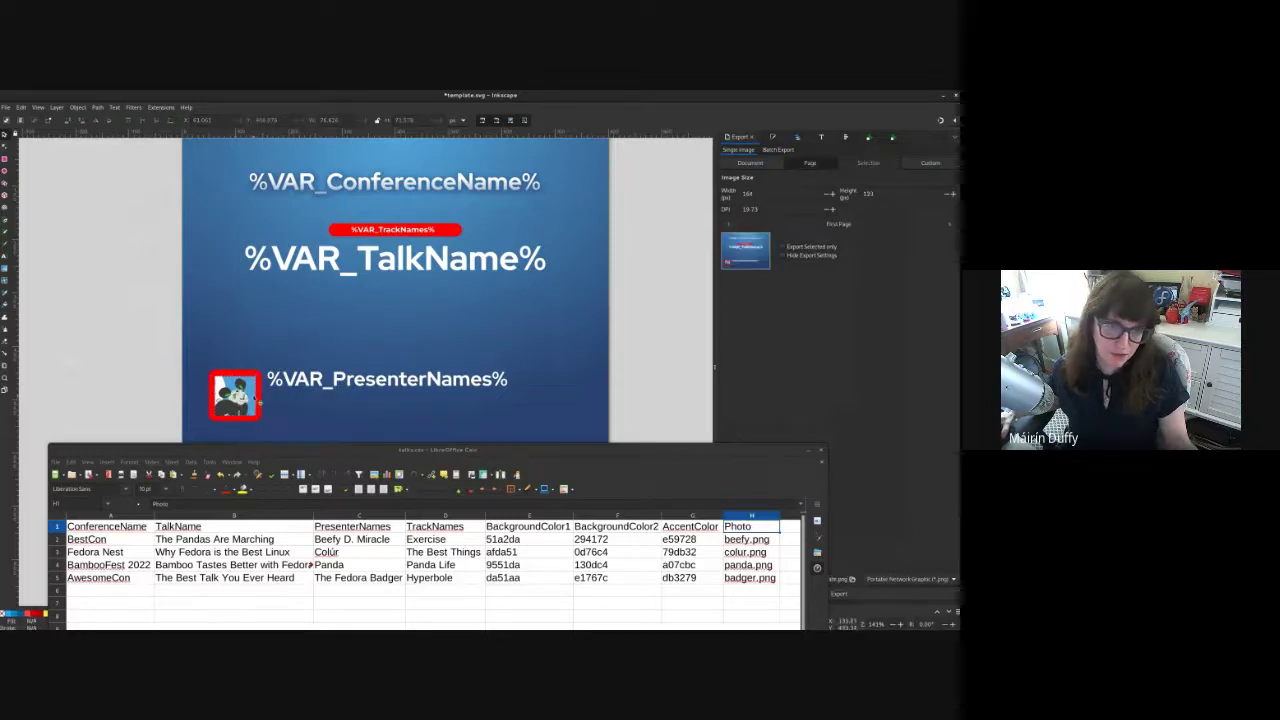
pyautogui.click(242, 394)
pyautogui.rightClick(255, 400)
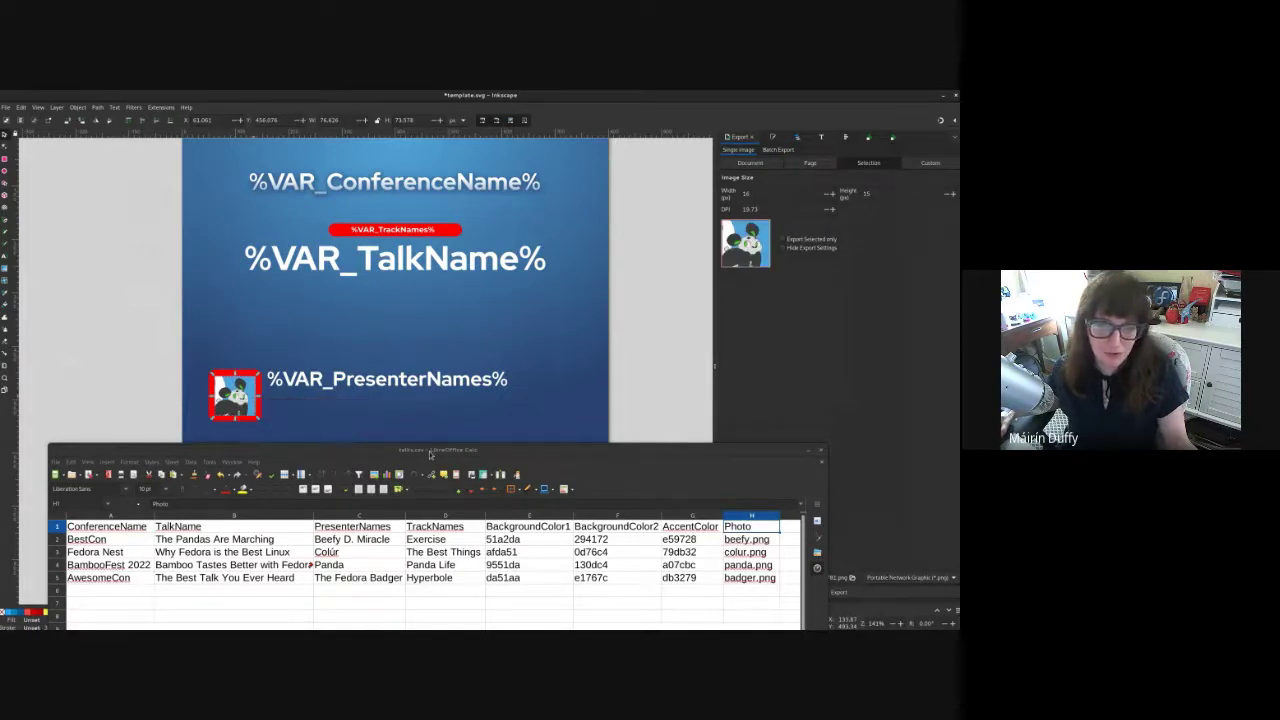
pyautogui.moveTo(431, 452); pyautogui.dragTo(416, 596)
pyautogui.rightClick(237, 400)
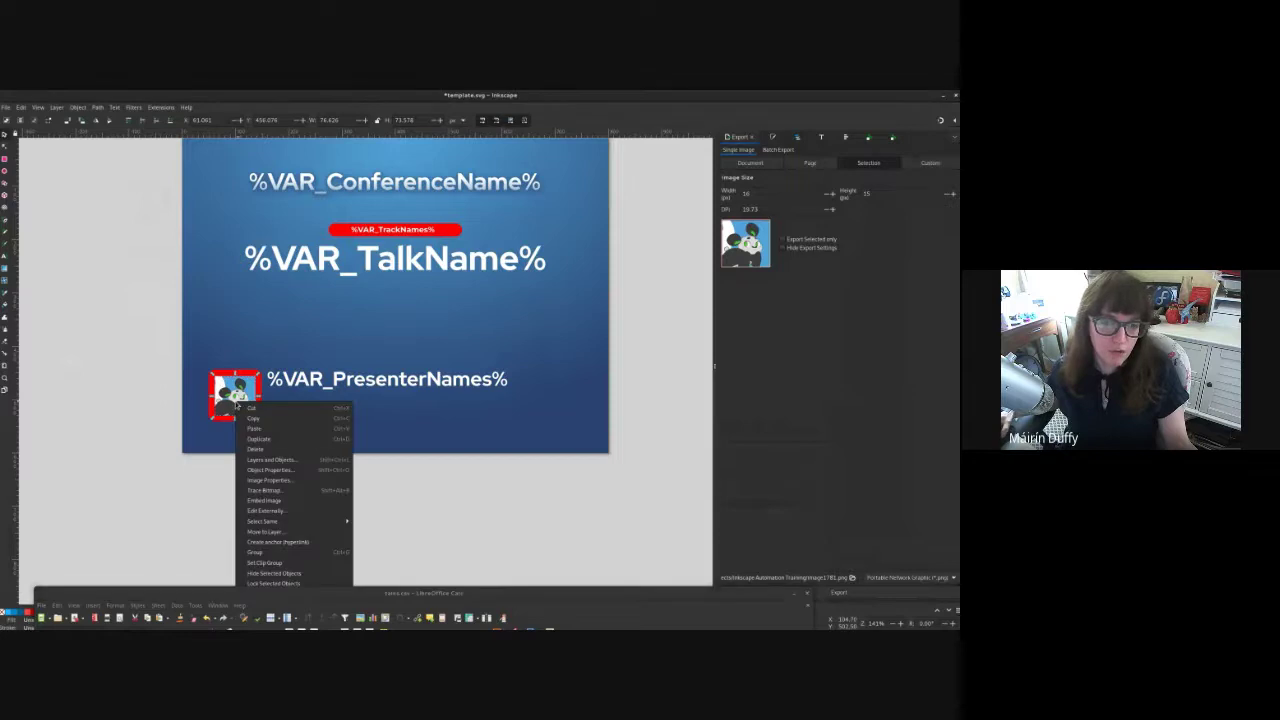
pyautogui.click(290, 478)
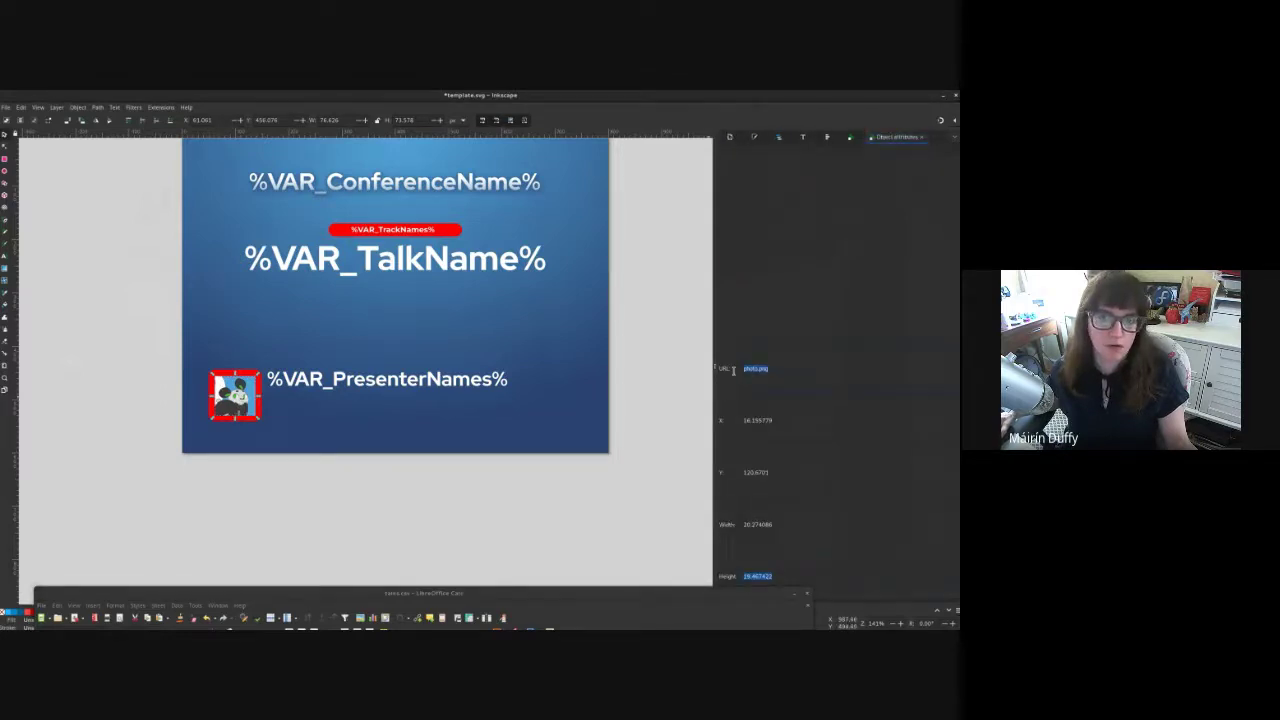
# Step: Open the placeholder photo's object properties and check its ID and label
pyautogui.rightClick(245, 393)
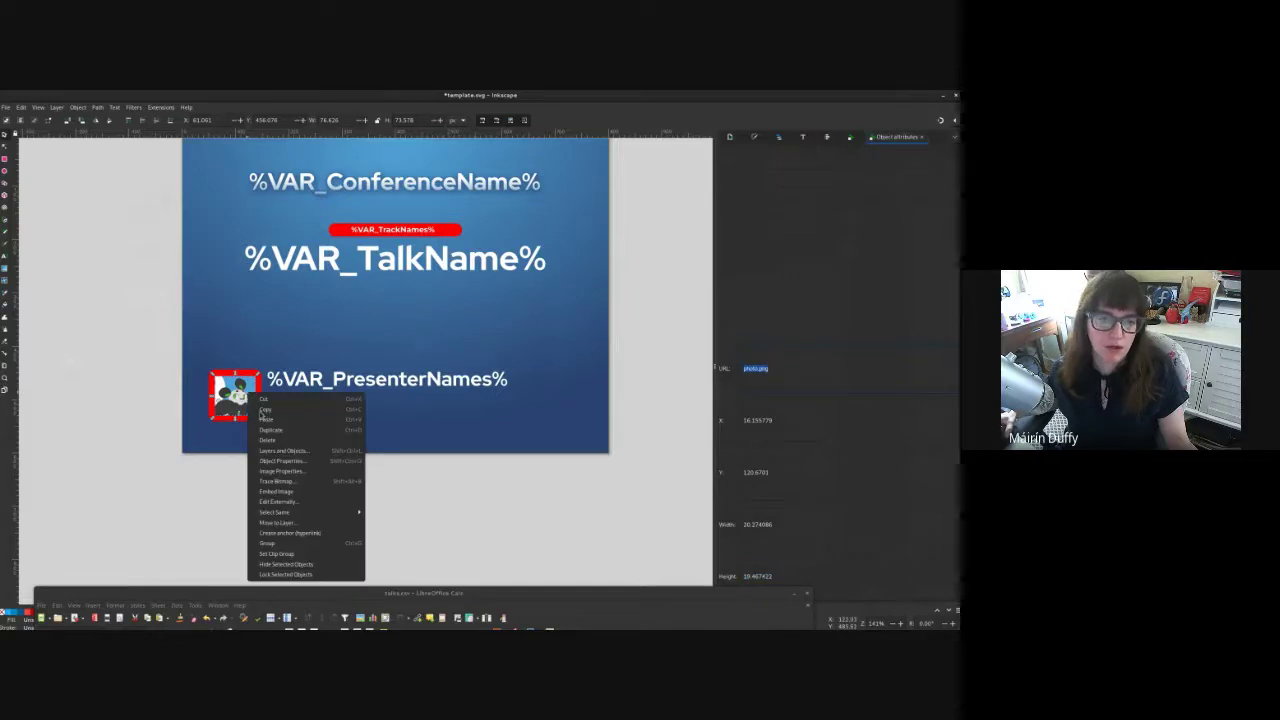
pyautogui.click(280, 466)
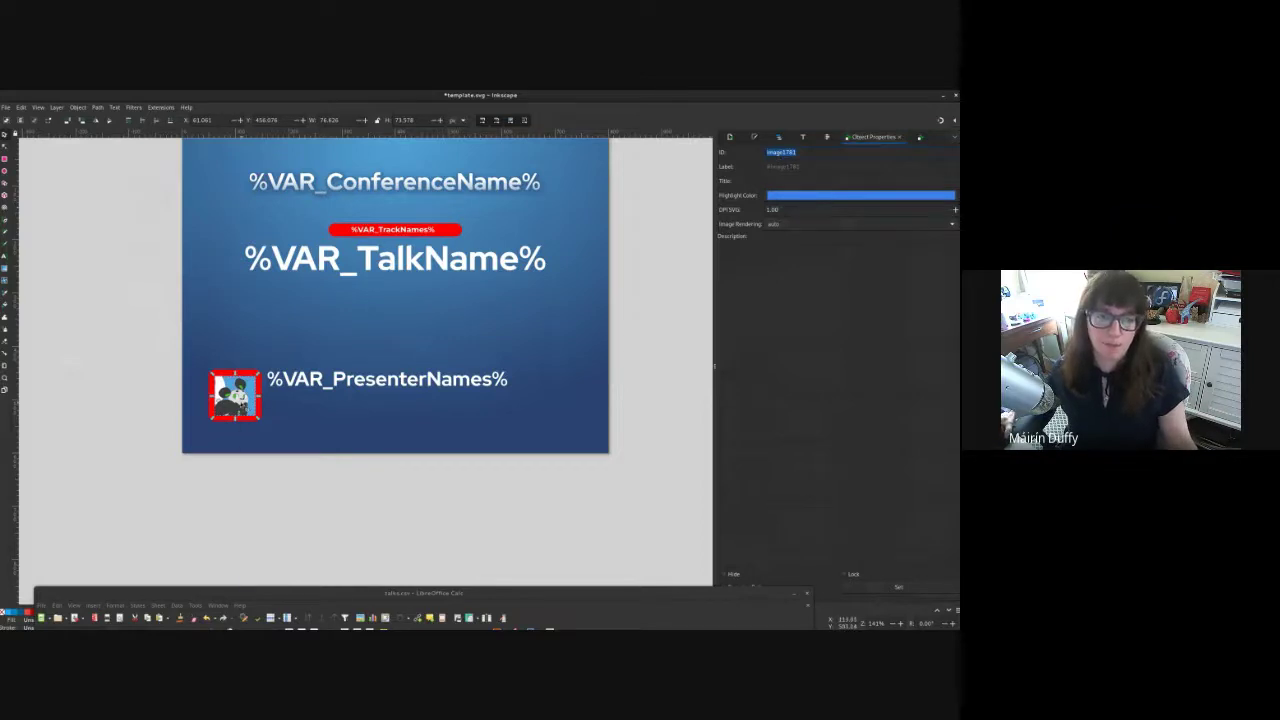
pyautogui.rightClick(238, 401)
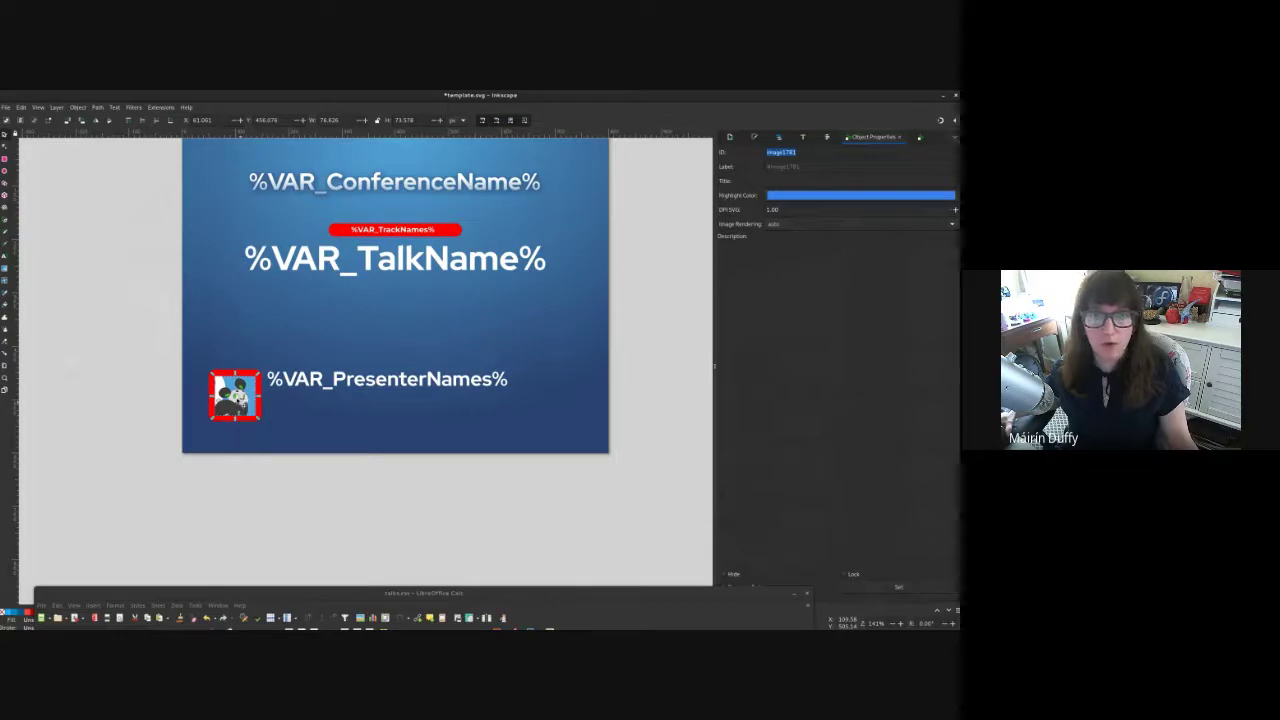
pyautogui.press('Escape')
# Step: Bring talks.csv back into view to check beefy.png in the Photo column, and lower the spreadsheet below the template
pyautogui.moveTo(479, 588); pyautogui.dragTo(506, 444)
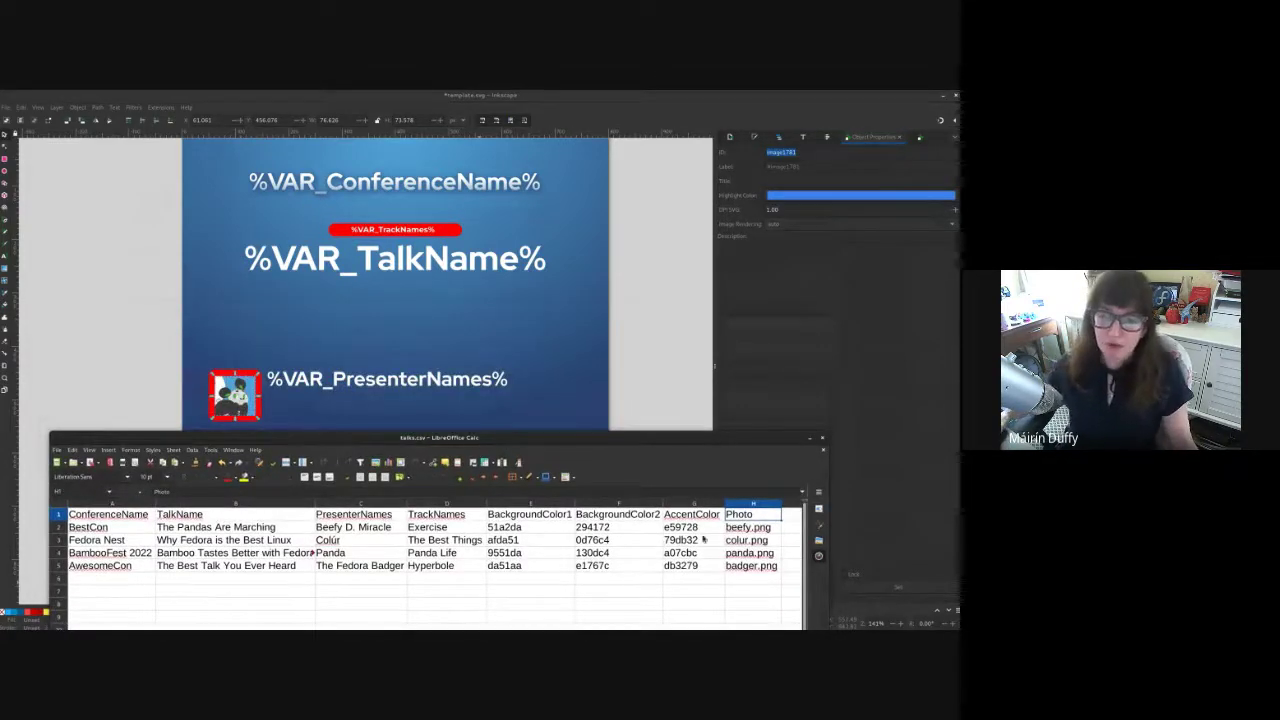
pyautogui.click(734, 530)
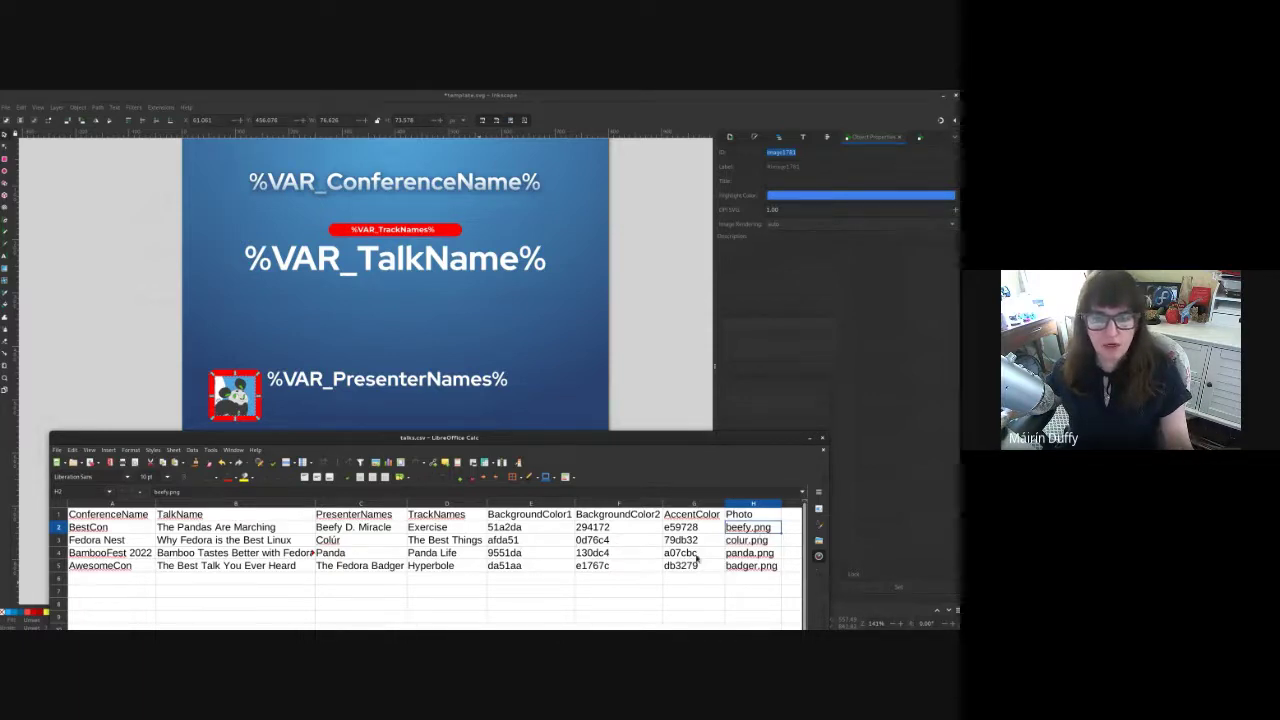
pyautogui.moveTo(342, 443); pyautogui.dragTo(345, 506)
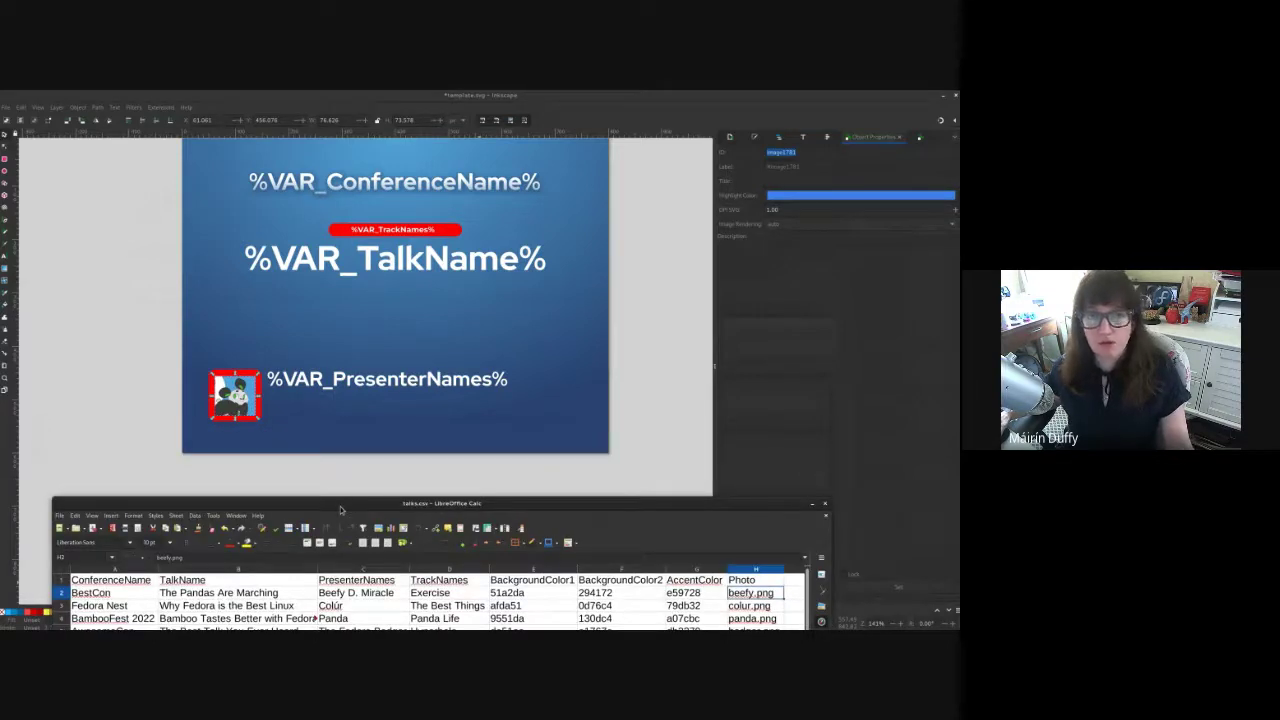
# Step: Open the NextGenerator export extension and place its dialog beside the card template
pyautogui.click(160, 107)
pyautogui.moveTo(183, 160)
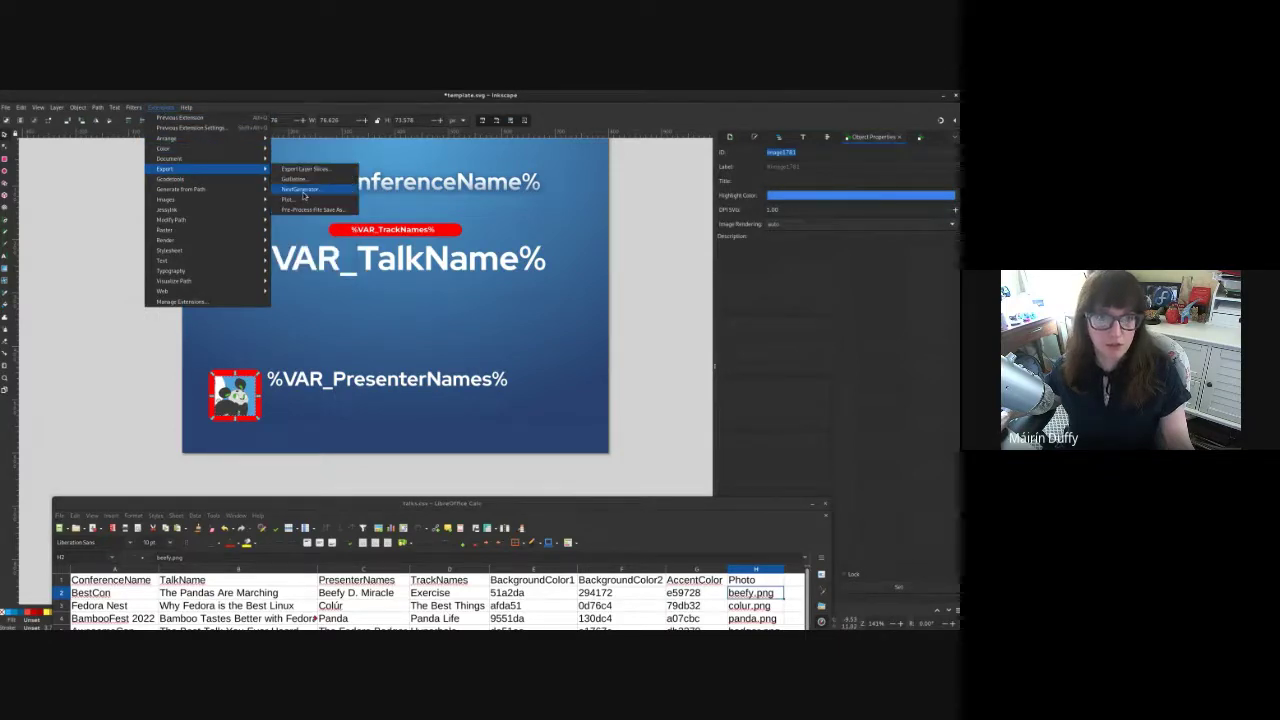
pyautogui.click(303, 190)
pyautogui.moveTo(118, 114); pyautogui.dragTo(678, 254)
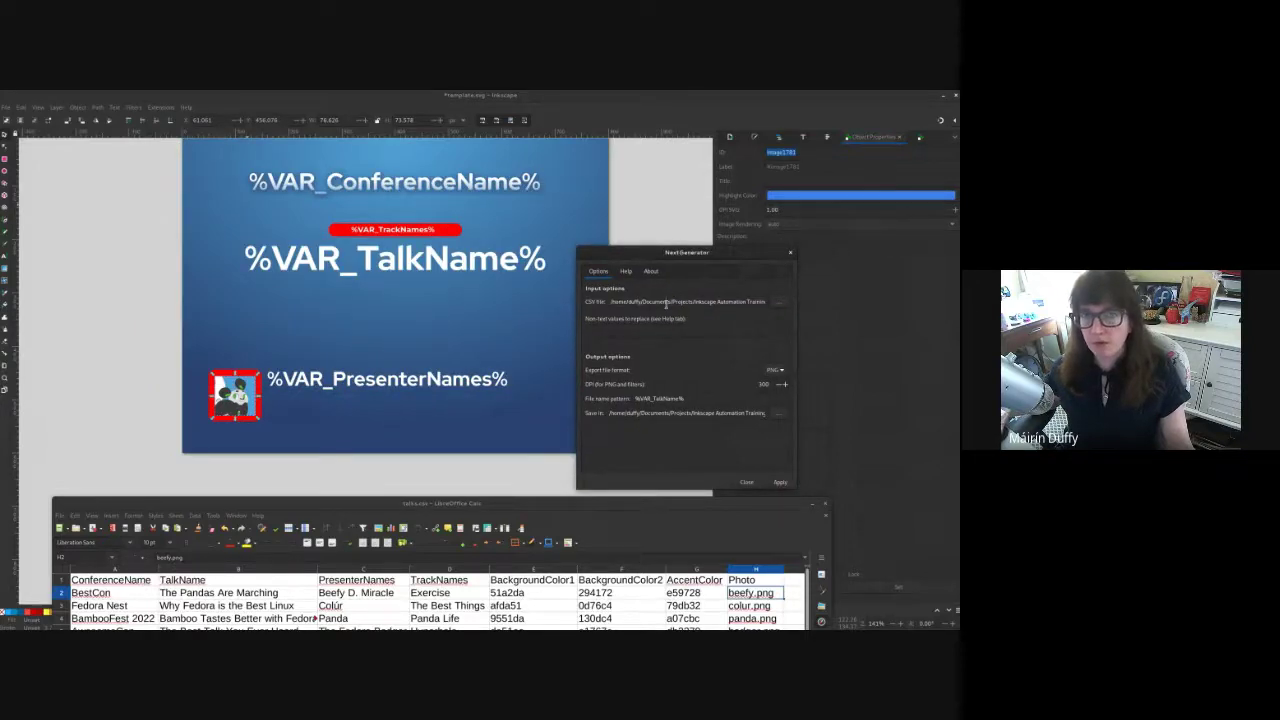
# Step: Review the NextGenerator CSV file path, the %VAR_TalkName% file name pattern and the save folder
pyautogui.moveTo(677, 303); pyautogui.dragTo(750, 303)
pyautogui.click(749, 302)
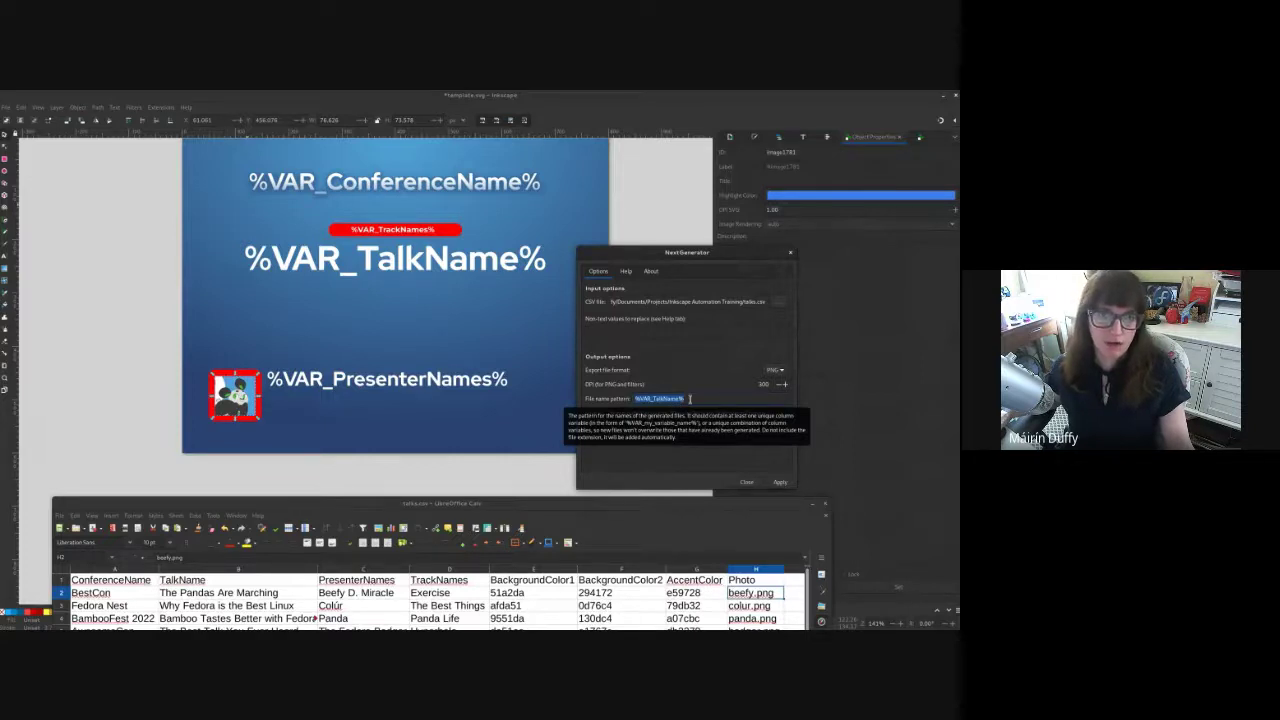
pyautogui.click(689, 398)
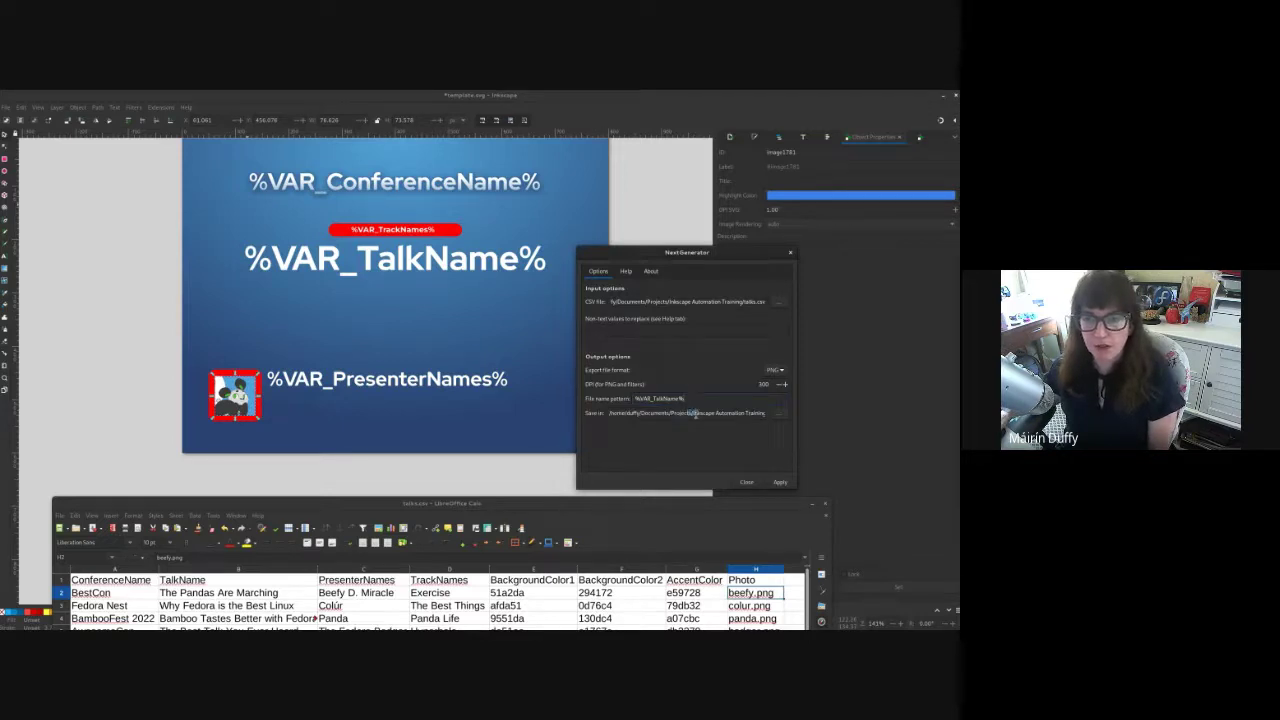
pyautogui.moveTo(694, 413); pyautogui.dragTo(791, 430)
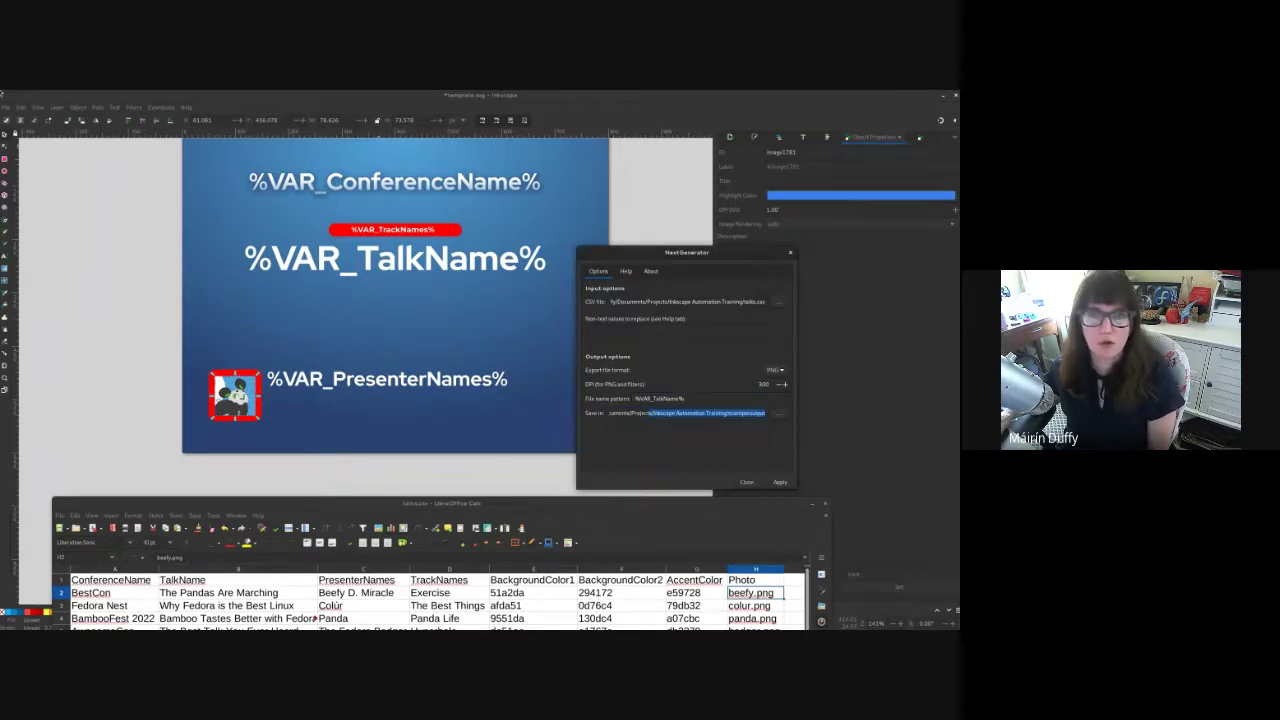
# Step: Check the contents of the exampleoutput folder, return to its parent folder and move the file manager away from the NextGenerator dialog
pyautogui.moveTo(2, 92)
pyautogui.click(728, 328)
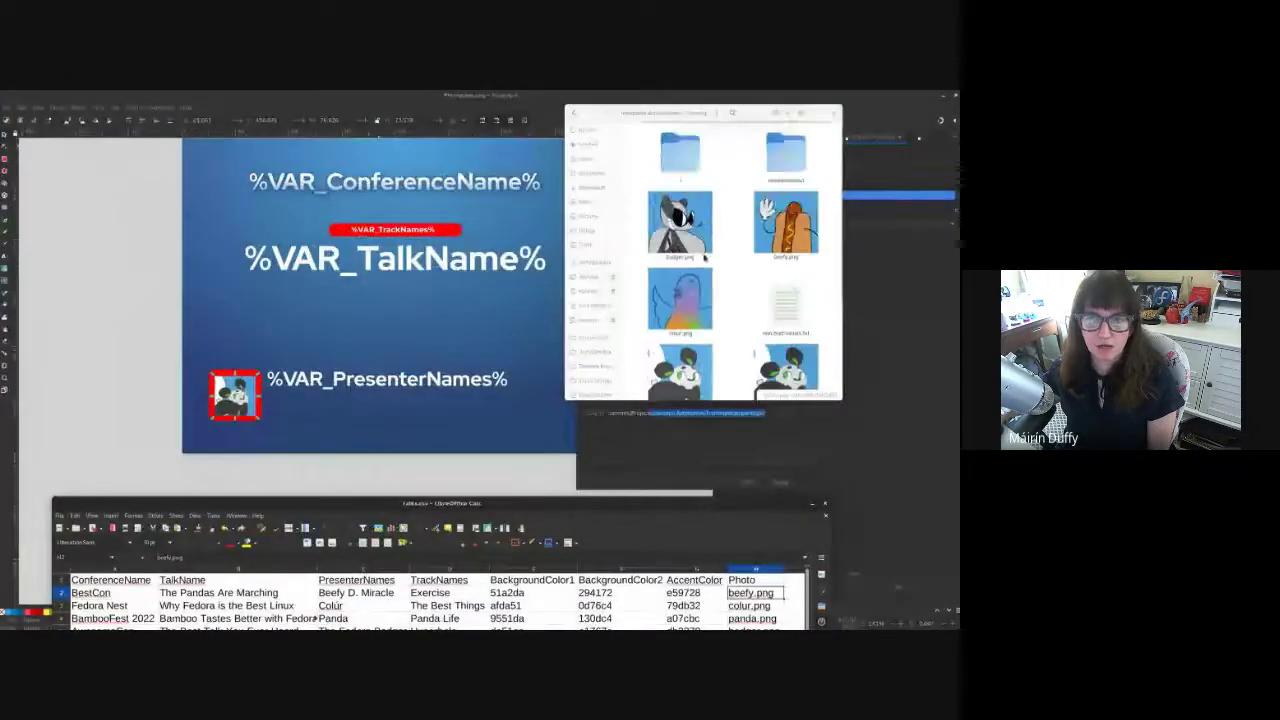
pyautogui.doubleClick(785, 155)
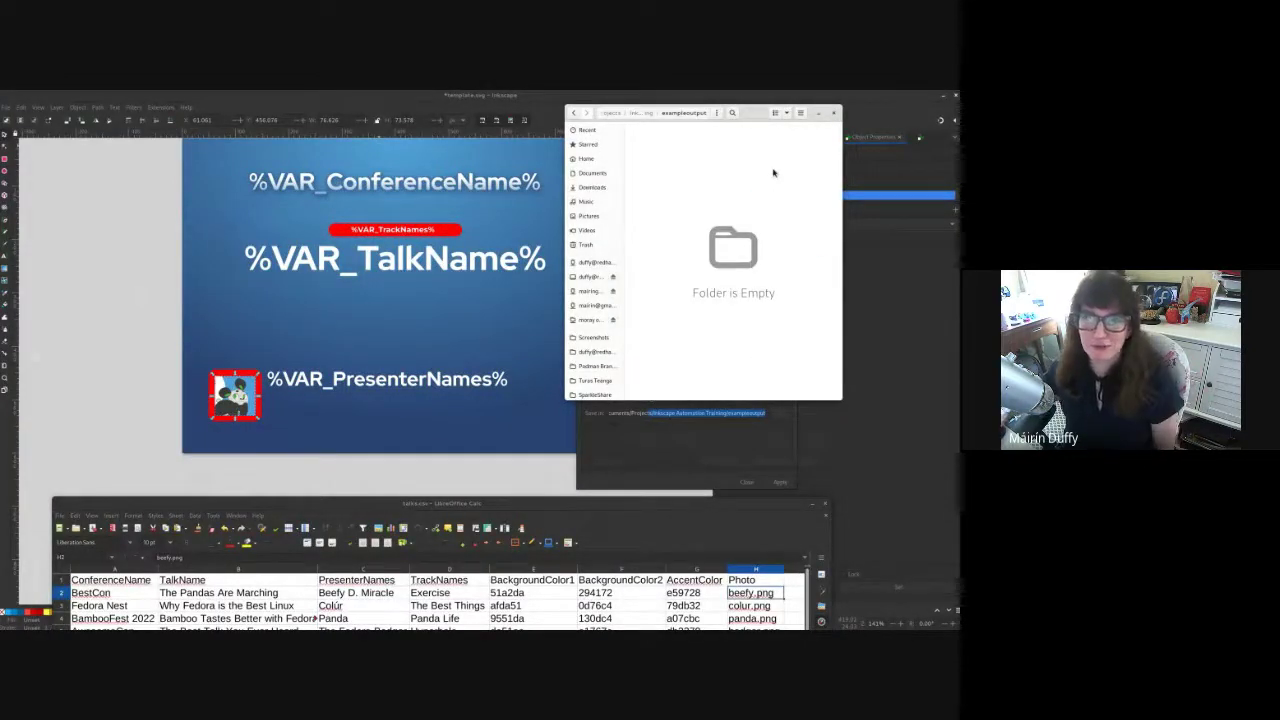
pyautogui.click(641, 113)
pyautogui.moveTo(744, 110); pyautogui.dragTo(880, 465)
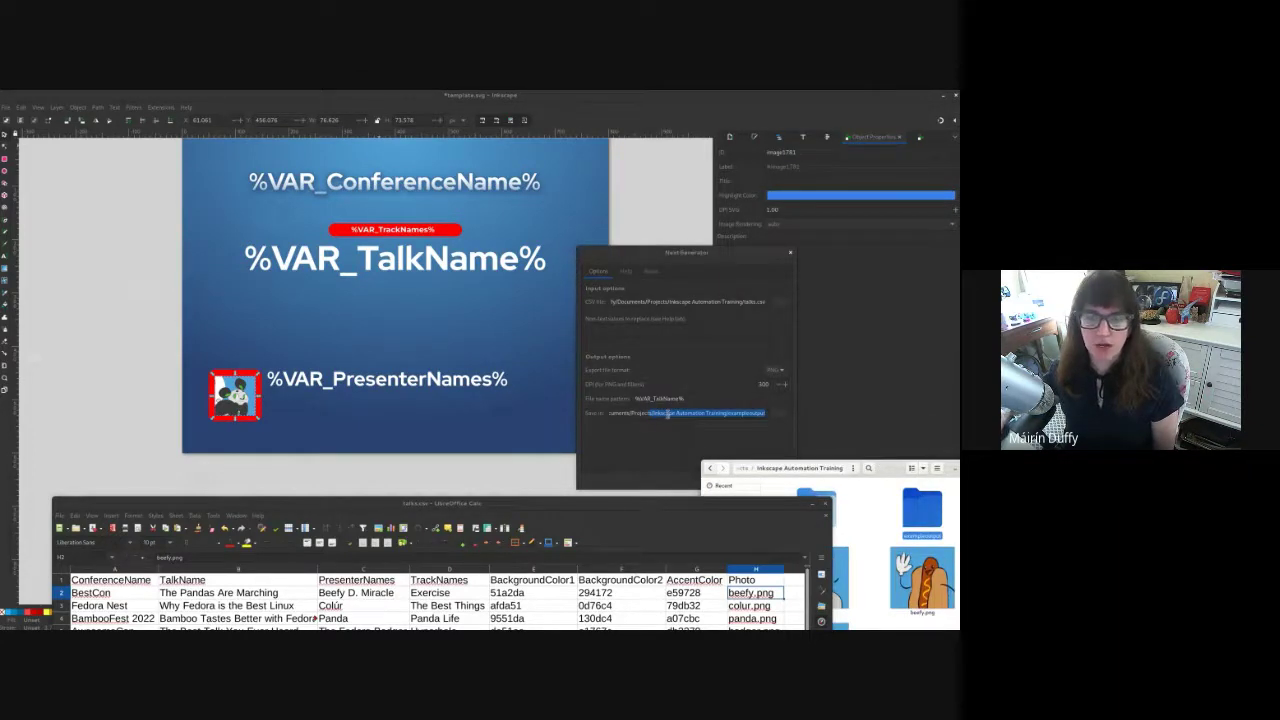
# Step: Bring non-text-values.txt forward and place it above the talks.csv spreadsheet, beside the NextGenerator dialog
pyautogui.moveTo(4, 91)
pyautogui.click(375, 549)
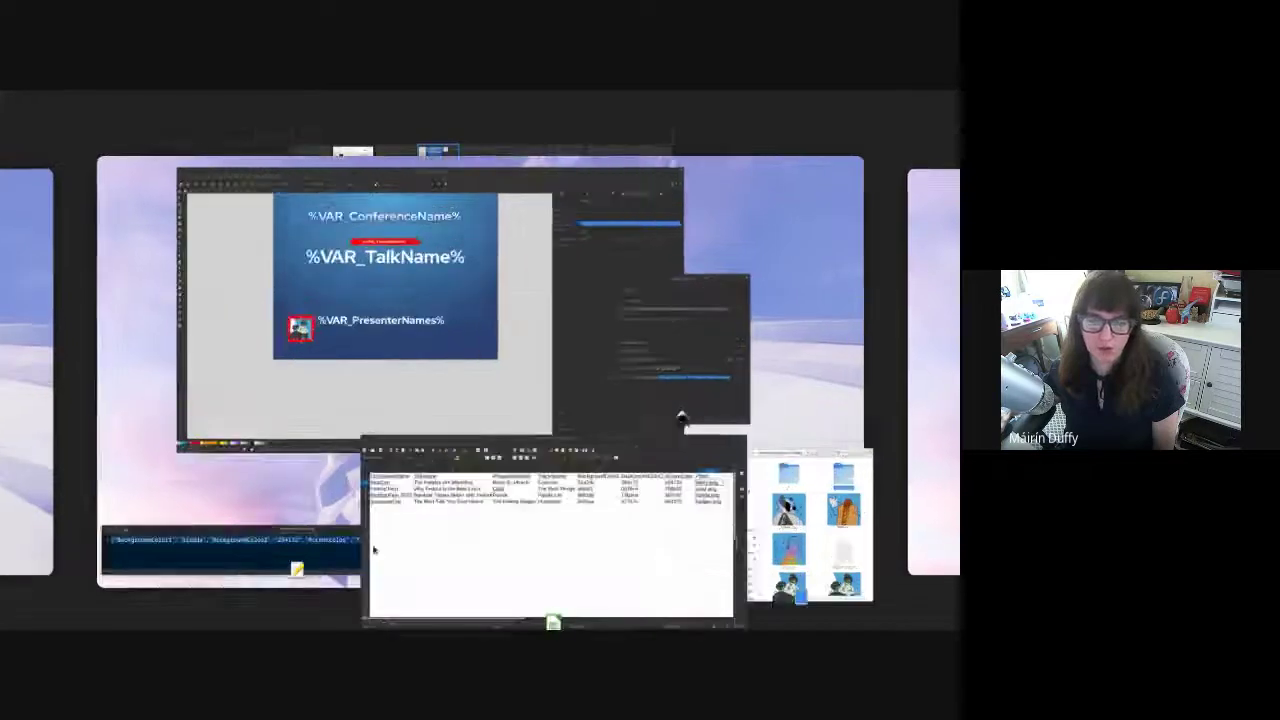
pyautogui.hotkey('alt', 'Tab')
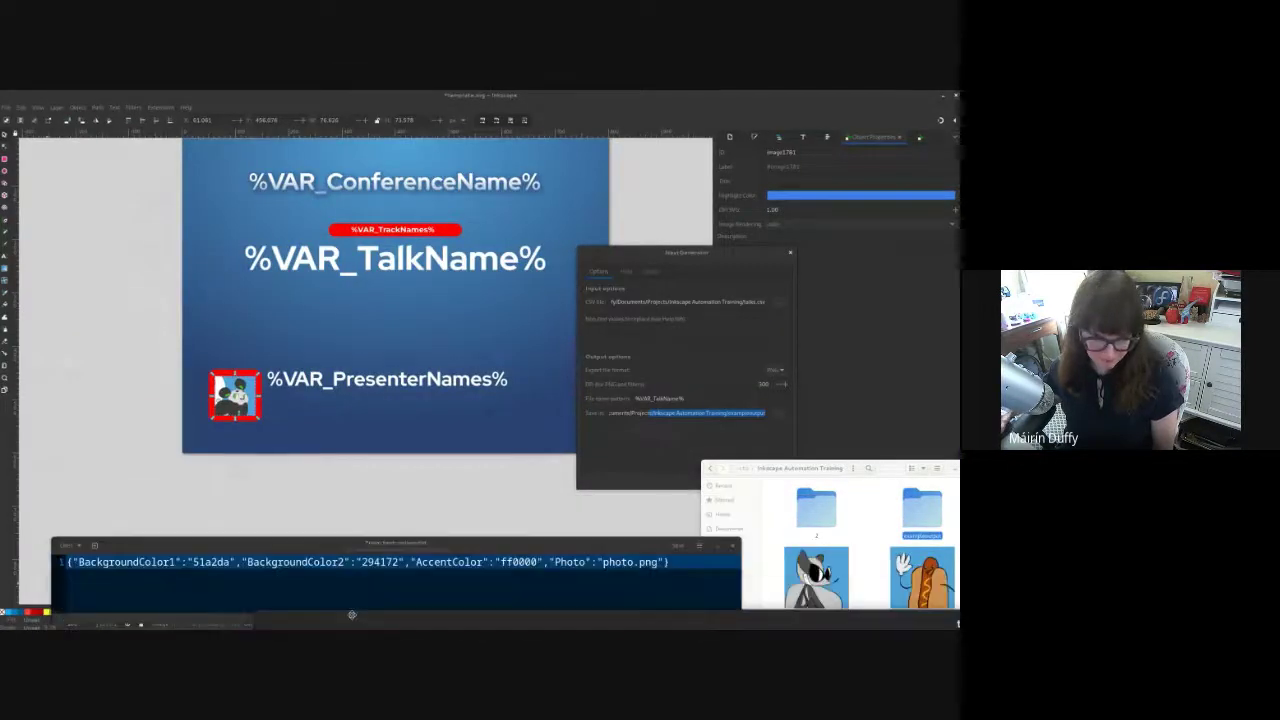
pyautogui.moveTo(318, 530); pyautogui.dragTo(338, 447)
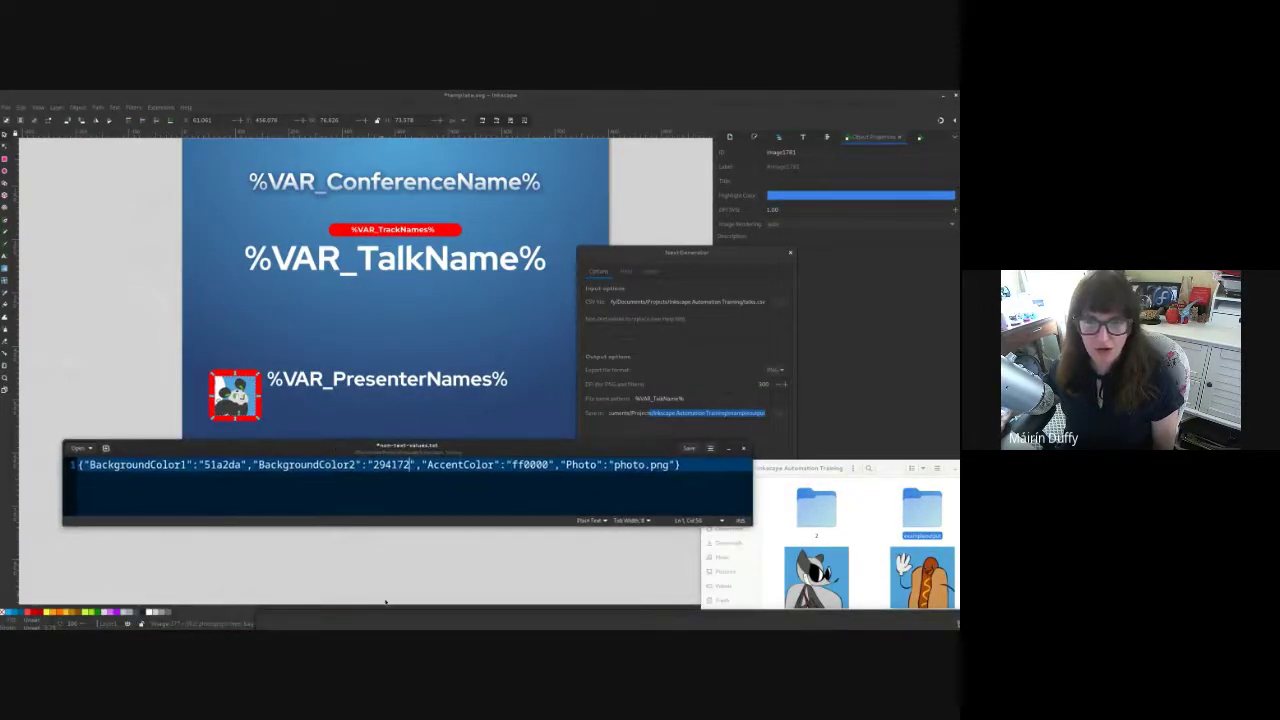
pyautogui.hotkey('alt', 'Tab')
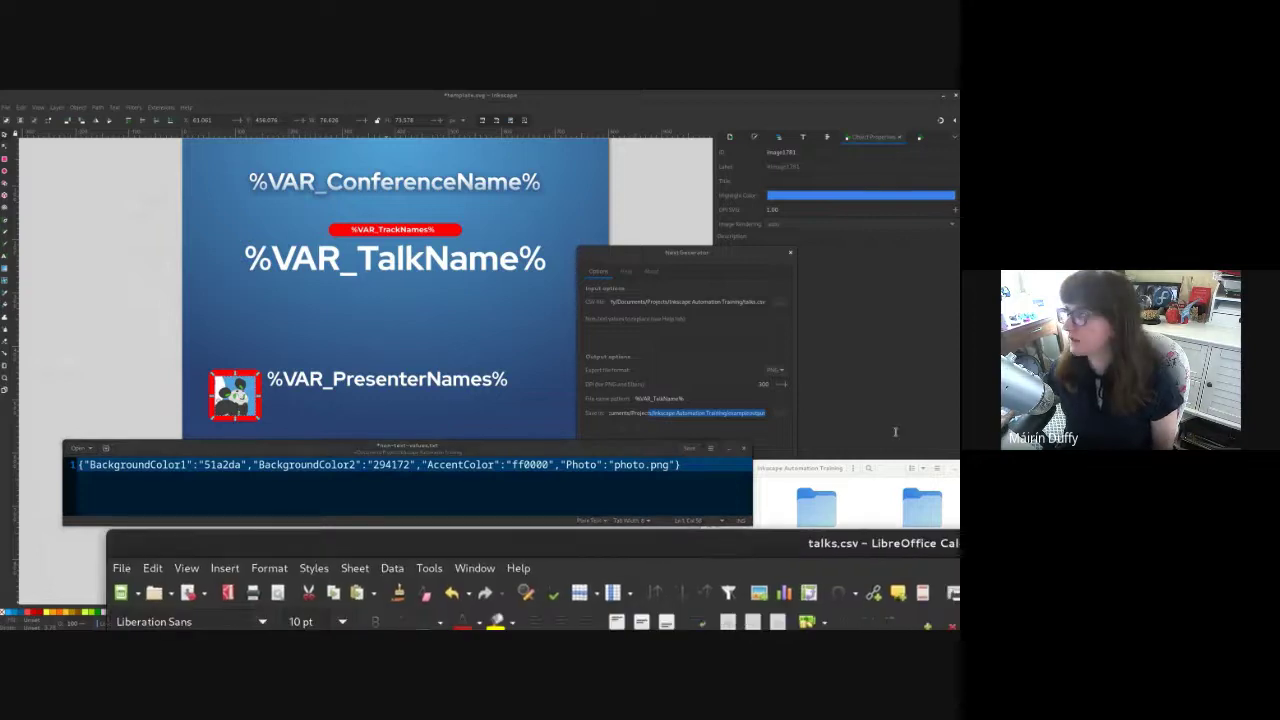
pyautogui.click(555, 483)
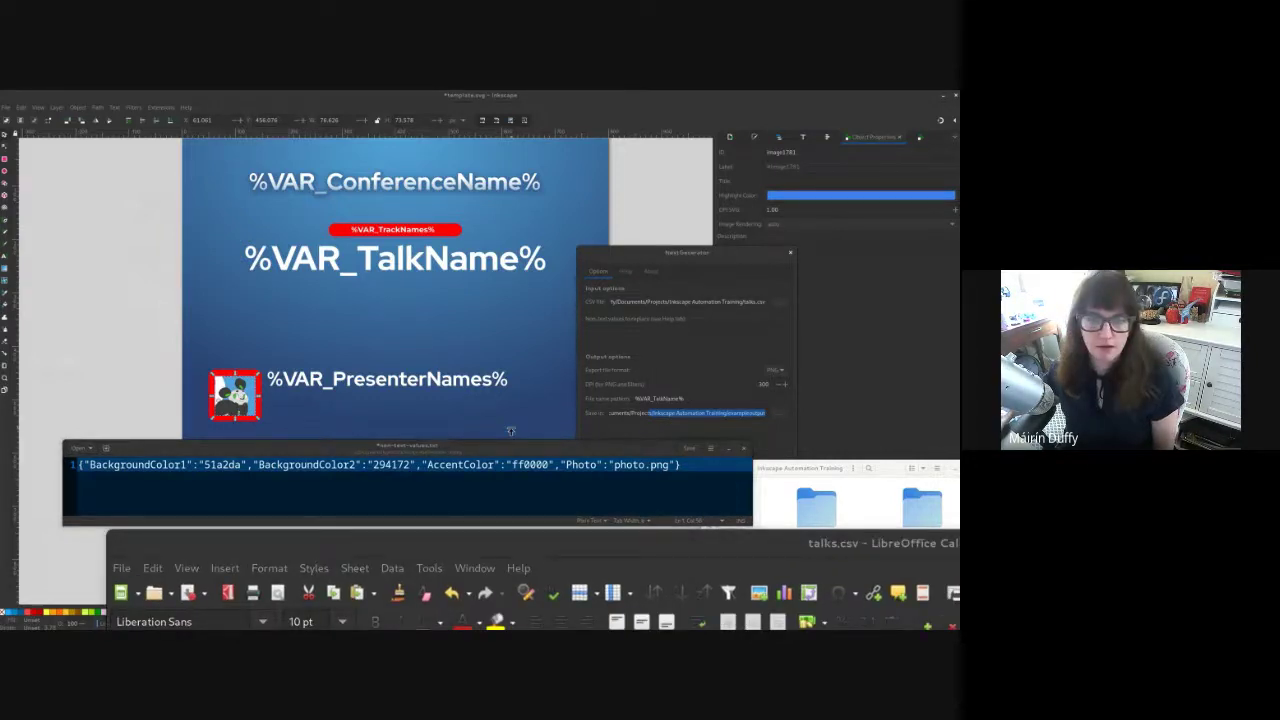
# Step: Move non-text-values.txt above the talk title on the card and shift the talks.csv spreadsheet below the NextGenerator dialog
pyautogui.moveTo(460, 452); pyautogui.dragTo(507, 169)
pyautogui.click(501, 204)
pyautogui.moveTo(538, 541); pyautogui.dragTo(459, 510)
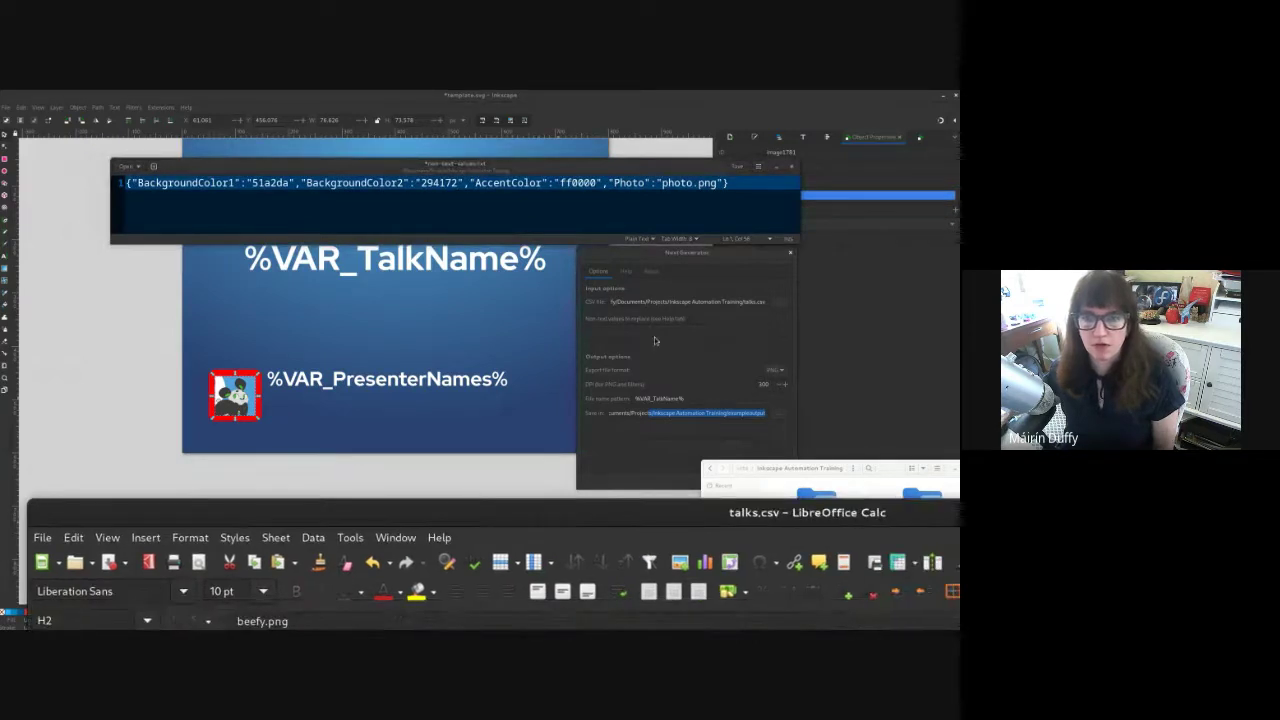
pyautogui.click(654, 335)
pyautogui.click(464, 209)
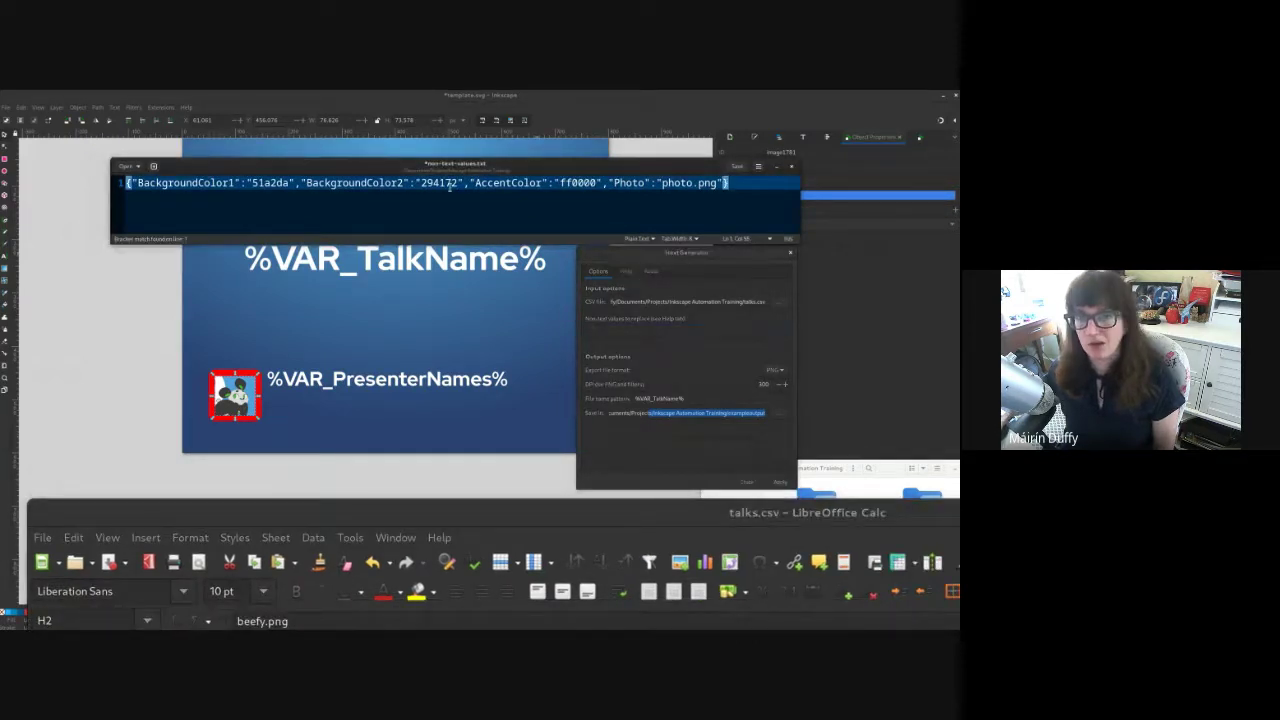
# Step: Review the whole replacement line in non-text-values.txt, from the BackgroundColor1 key to the photo.png value
pyautogui.doubleClick(449, 186)
pyautogui.hotkey('ctrl', 'a')
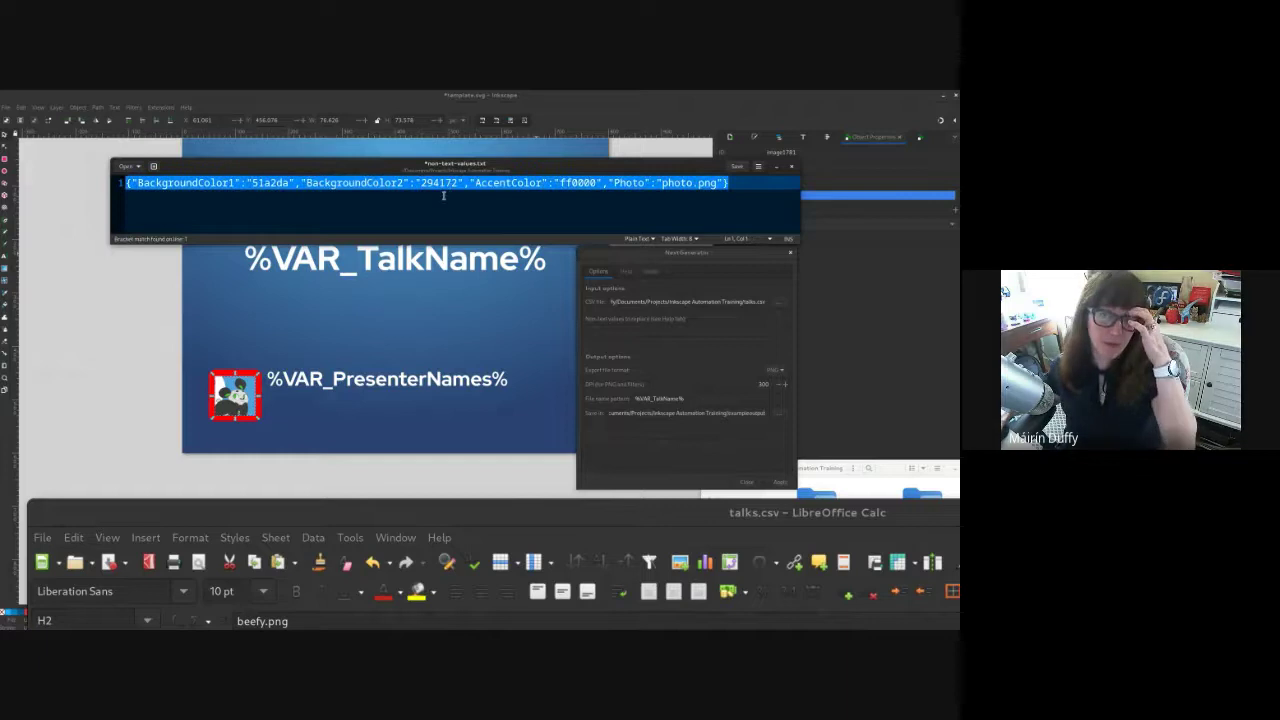
pyautogui.click(443, 195)
pyautogui.click(181, 183)
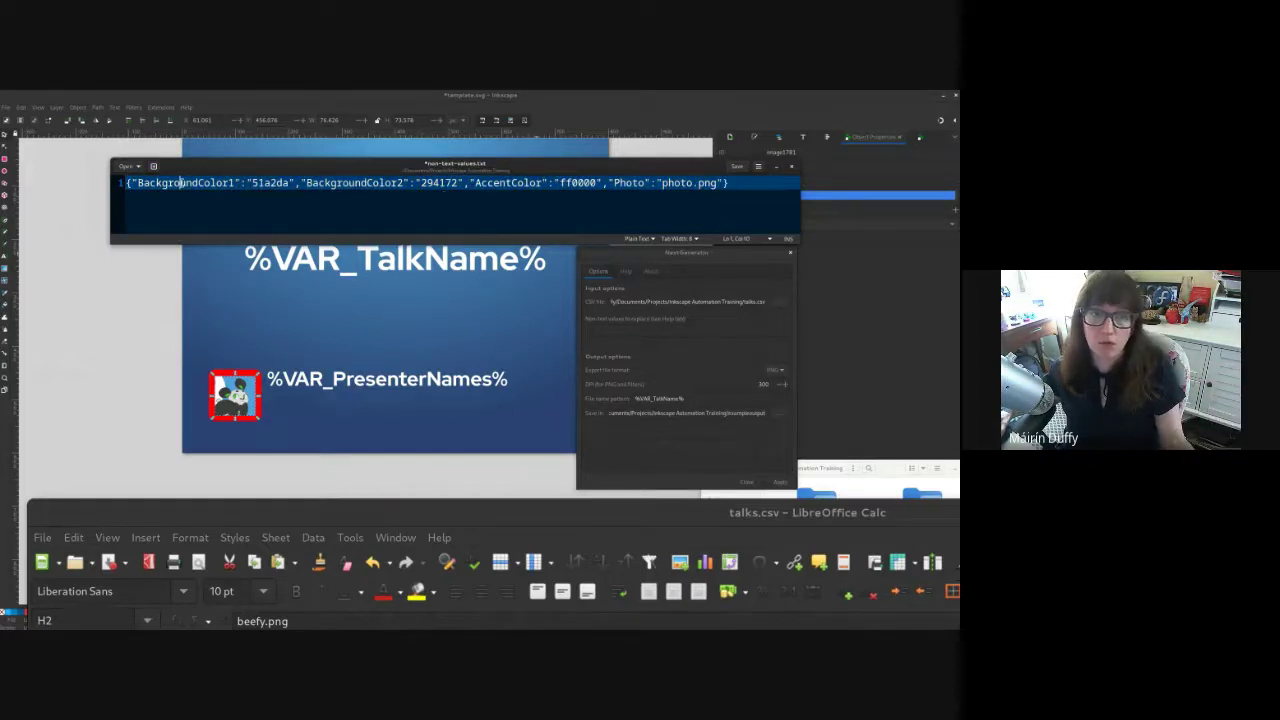
pyautogui.click(268, 184)
pyautogui.click(643, 216)
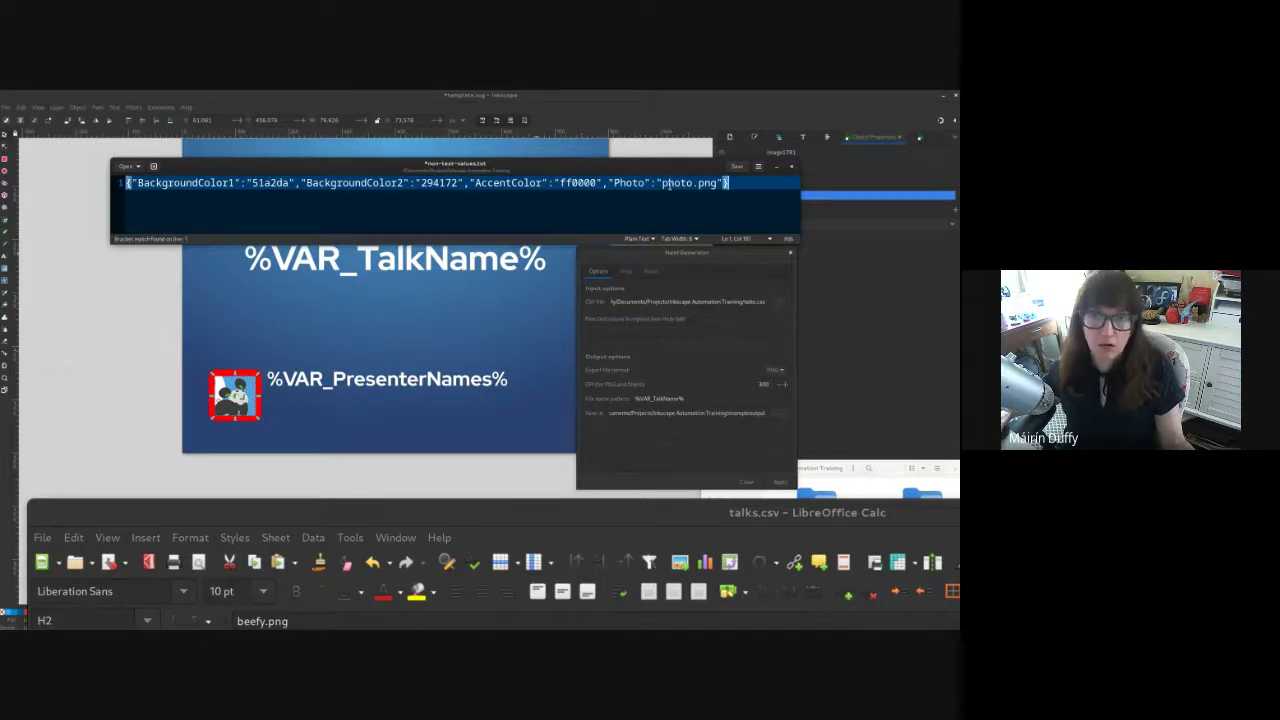
pyautogui.moveTo(657, 183); pyautogui.dragTo(716, 183)
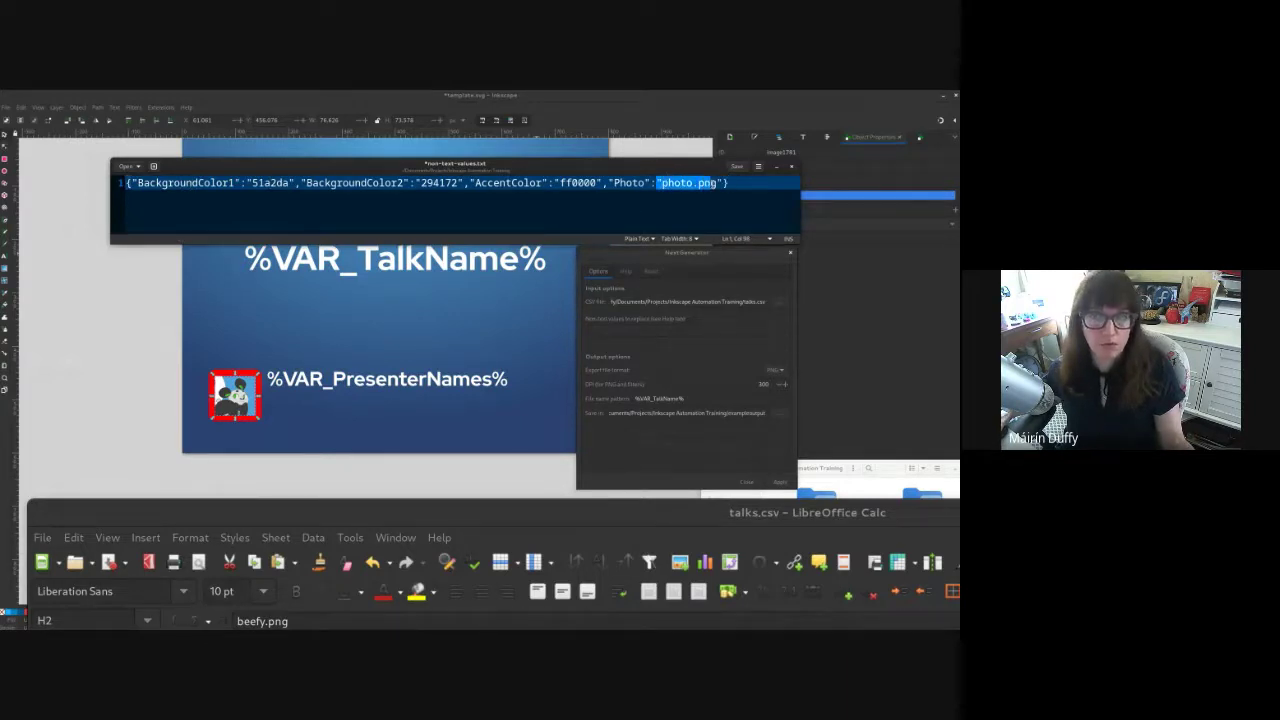
pyautogui.press('End')
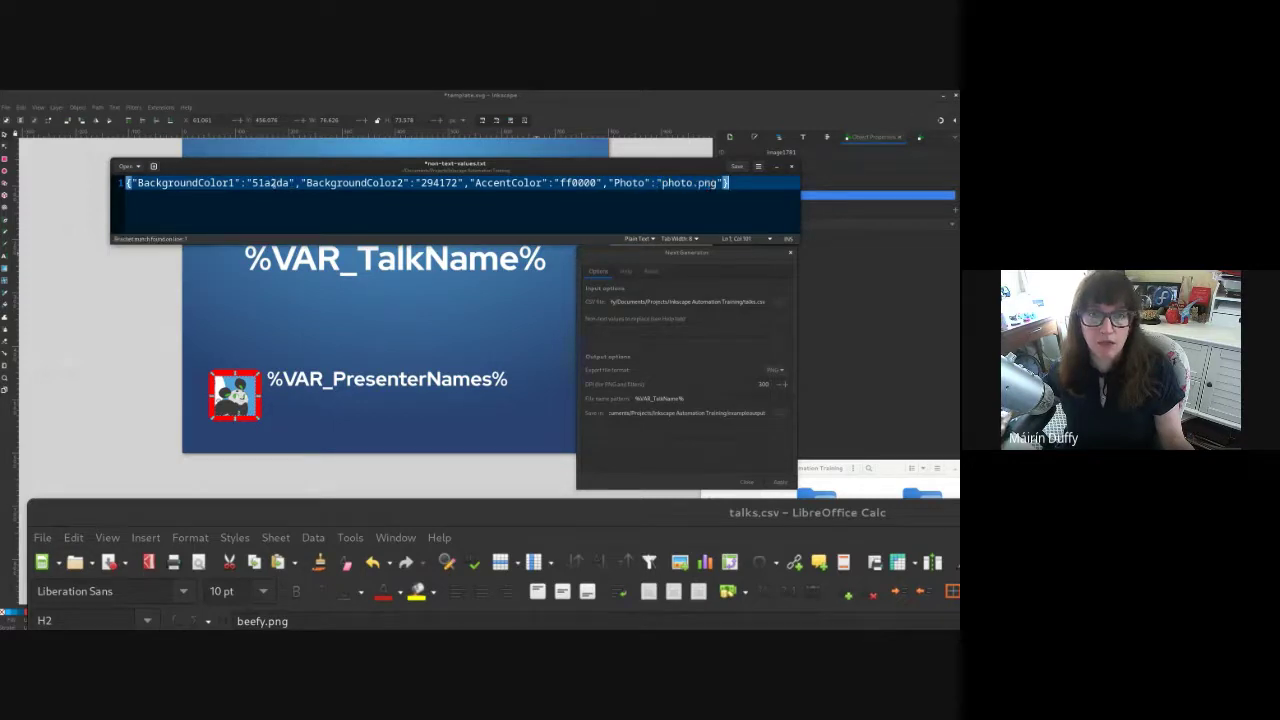
# Step: Try a # prefix and an ff suffix on the BackgroundColor1 value, removing each one again
pyautogui.click(252, 183)
pyautogui.write('#')
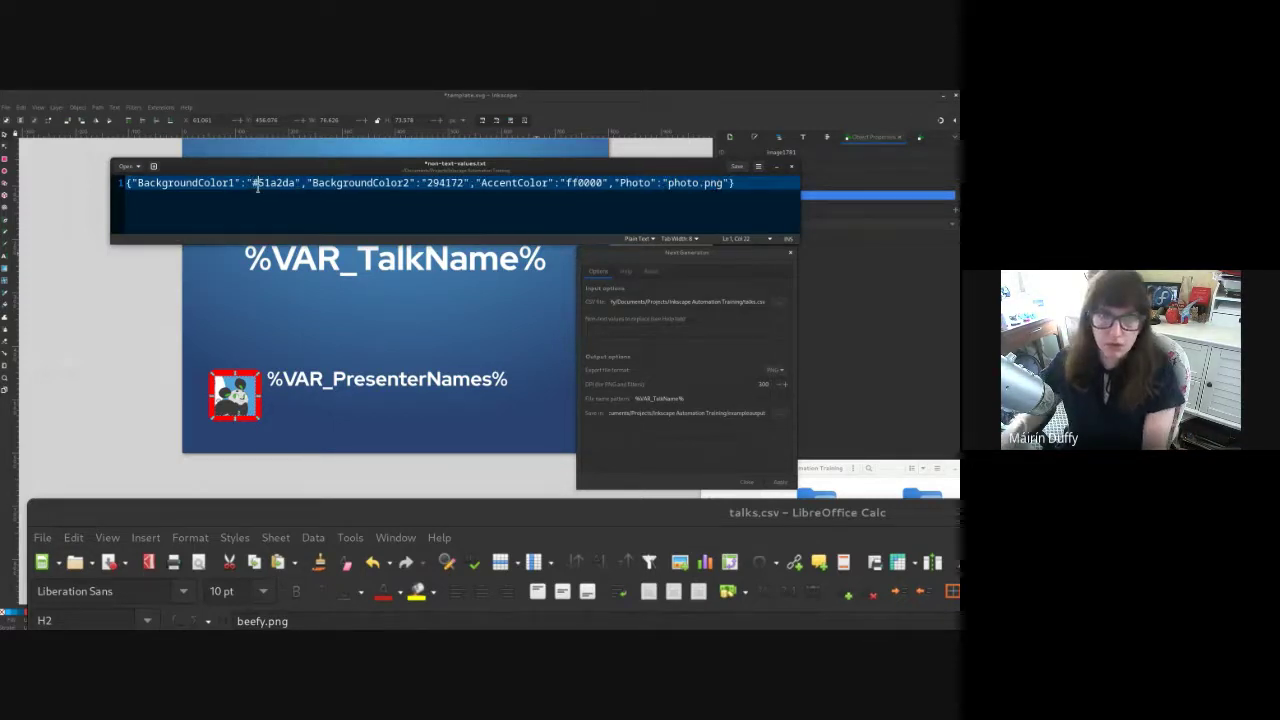
pyautogui.press('BackSpace')
pyautogui.hotkey('ctrl', 'Right')
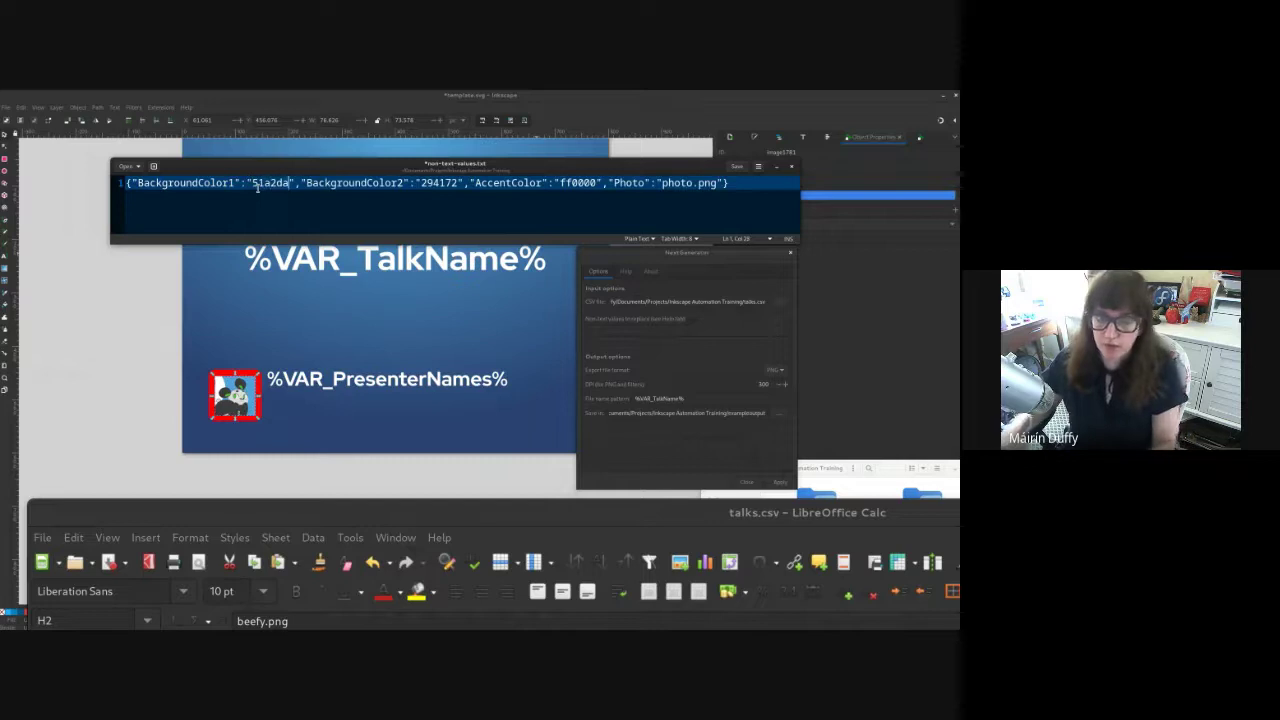
pyautogui.write('ff')
pyautogui.press('BackSpace')
pyautogui.press('BackSpace')
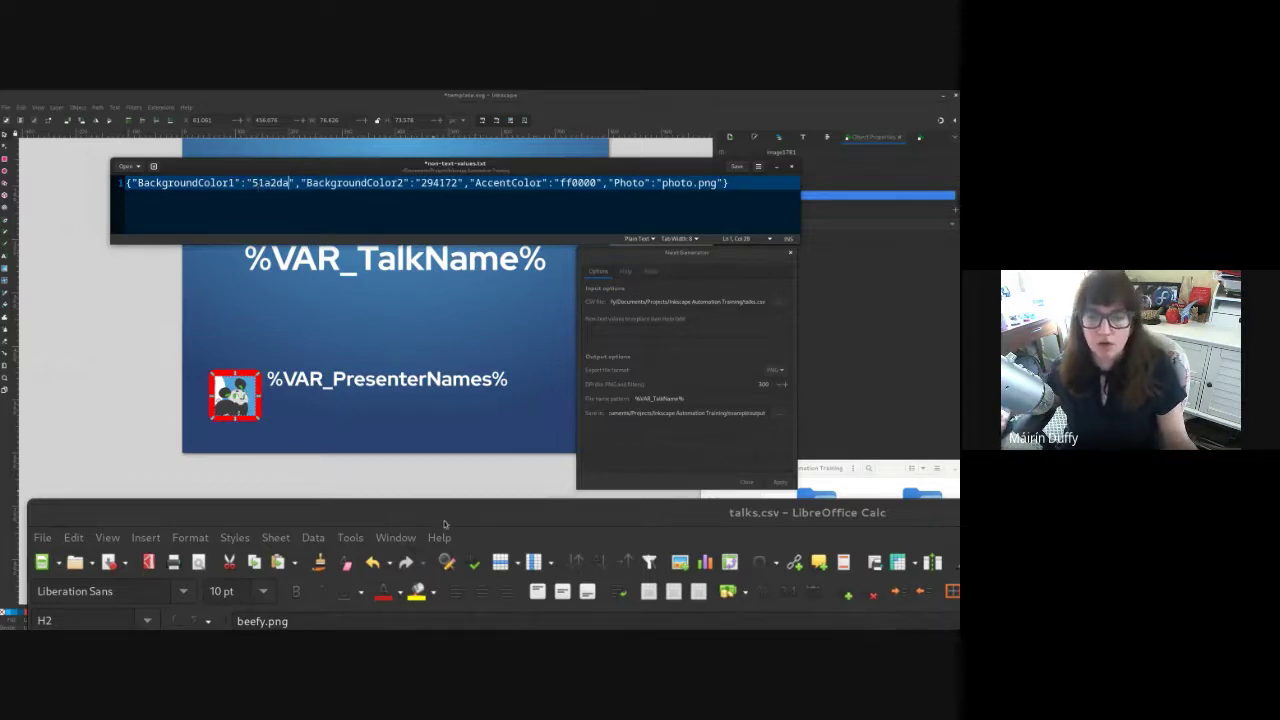
# Step: Place the talks.csv spreadsheet directly below non-text-values.txt and show its colour and Photo columns
pyautogui.moveTo(440, 505); pyautogui.dragTo(582, 360)
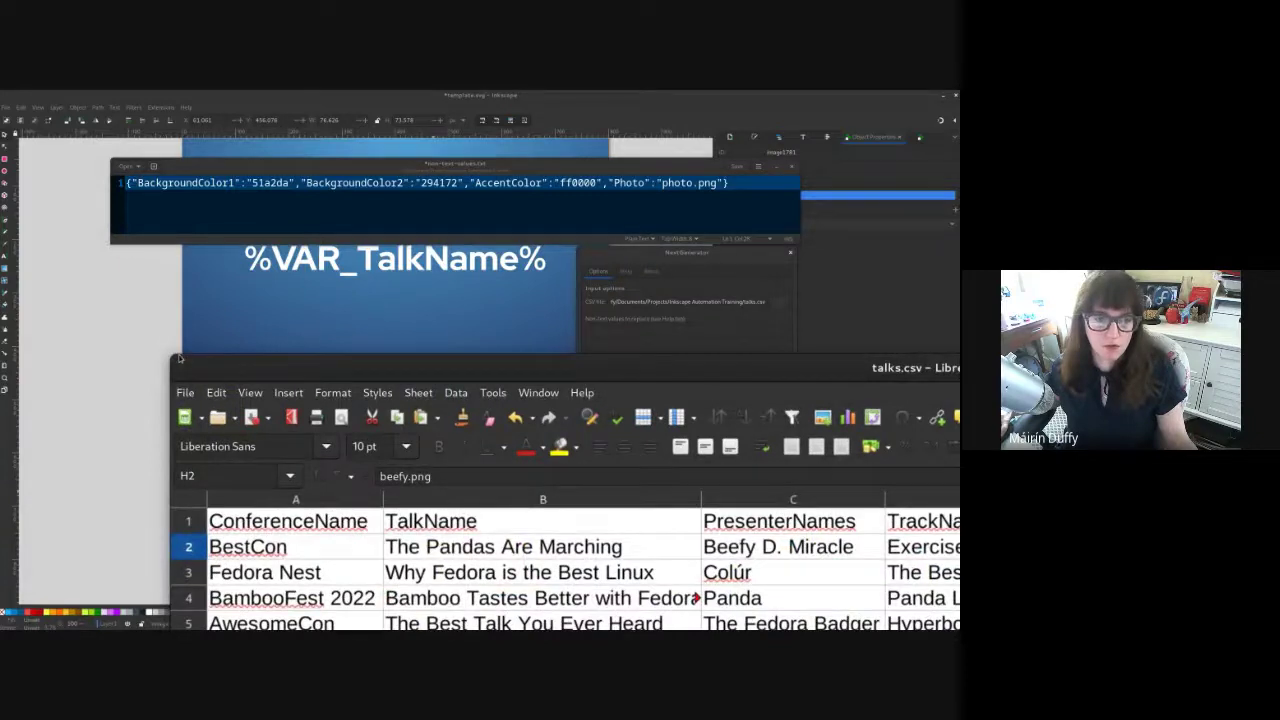
pyautogui.moveTo(184, 366); pyautogui.dragTo(226, 286)
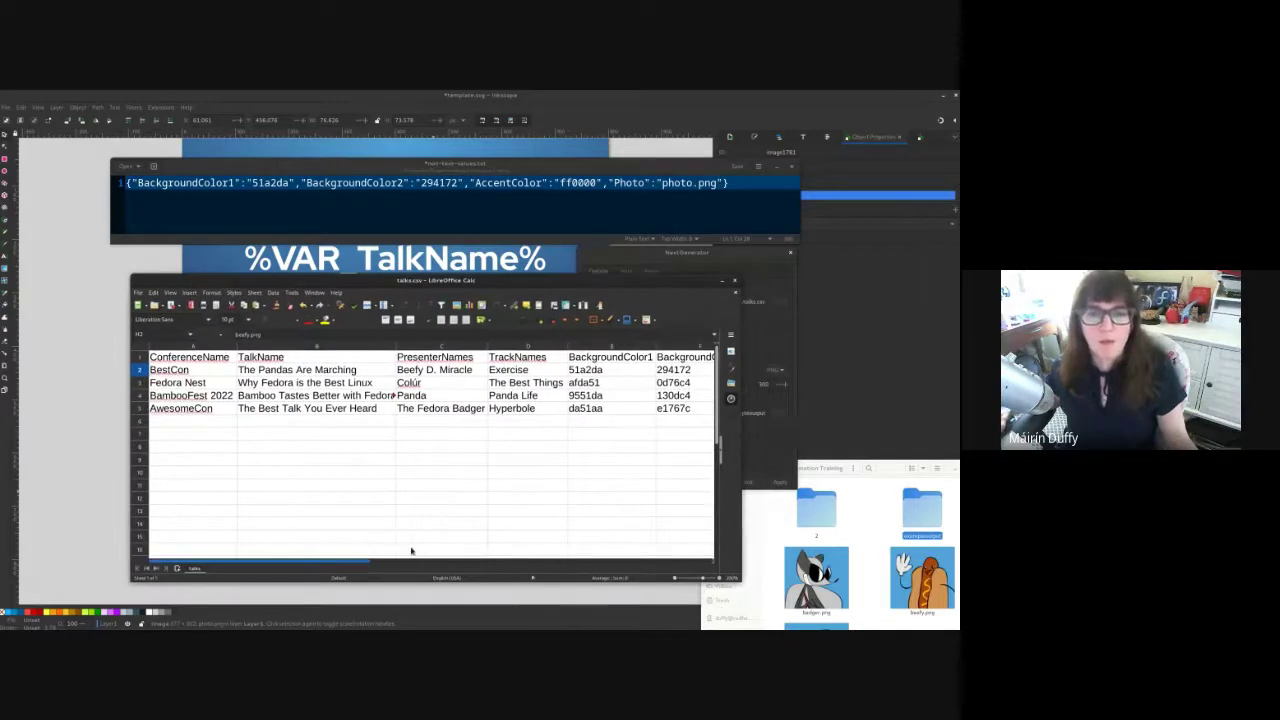
pyautogui.click(495, 562)
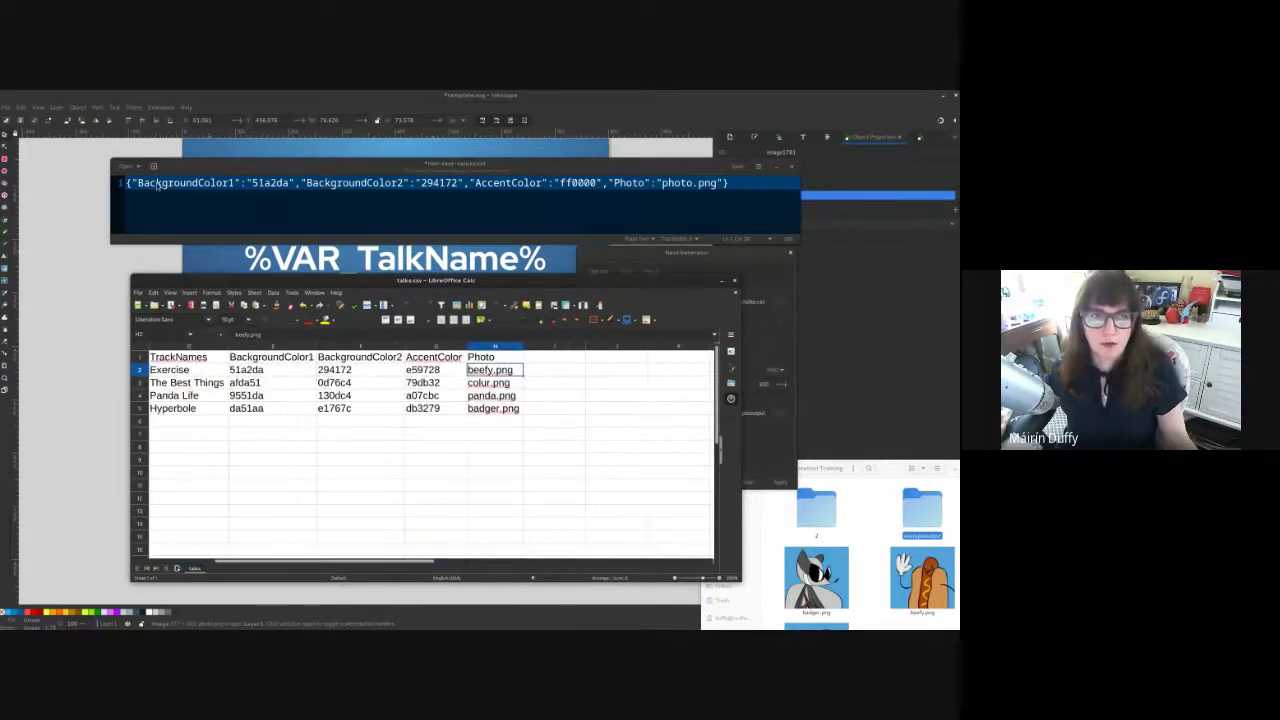
# Step: Compare the BackgroundColor1 and AccentColor keys in non-text-values.txt with the column headers of talks.csv
pyautogui.moveTo(137, 183); pyautogui.dragTo(235, 186)
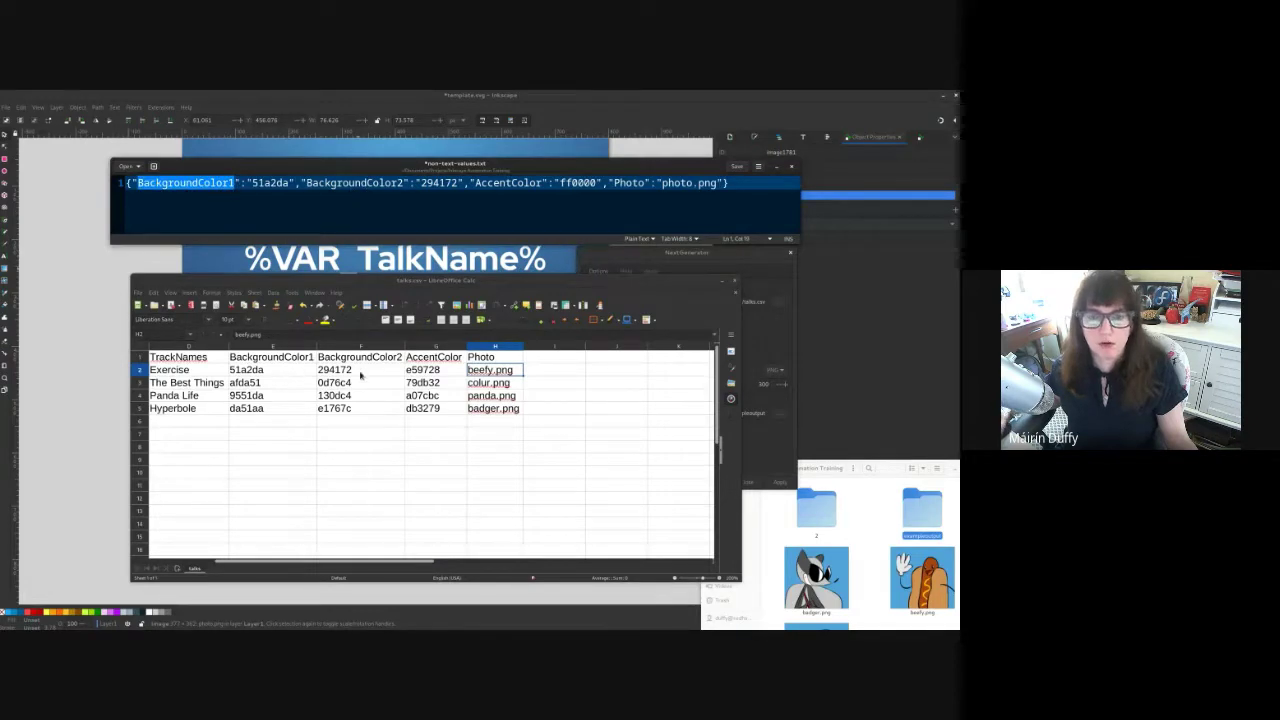
pyautogui.moveTo(476, 183); pyautogui.dragTo(543, 183)
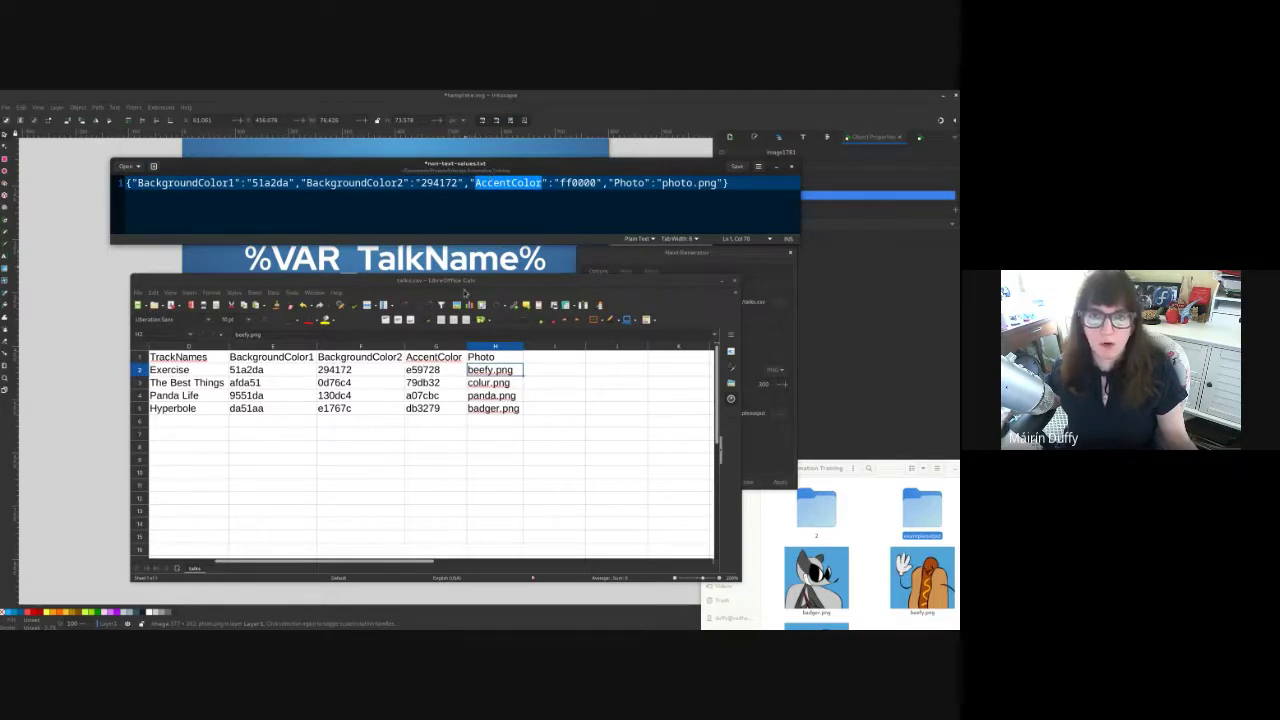
pyautogui.moveTo(458, 287); pyautogui.dragTo(461, 296)
pyautogui.click(348, 183)
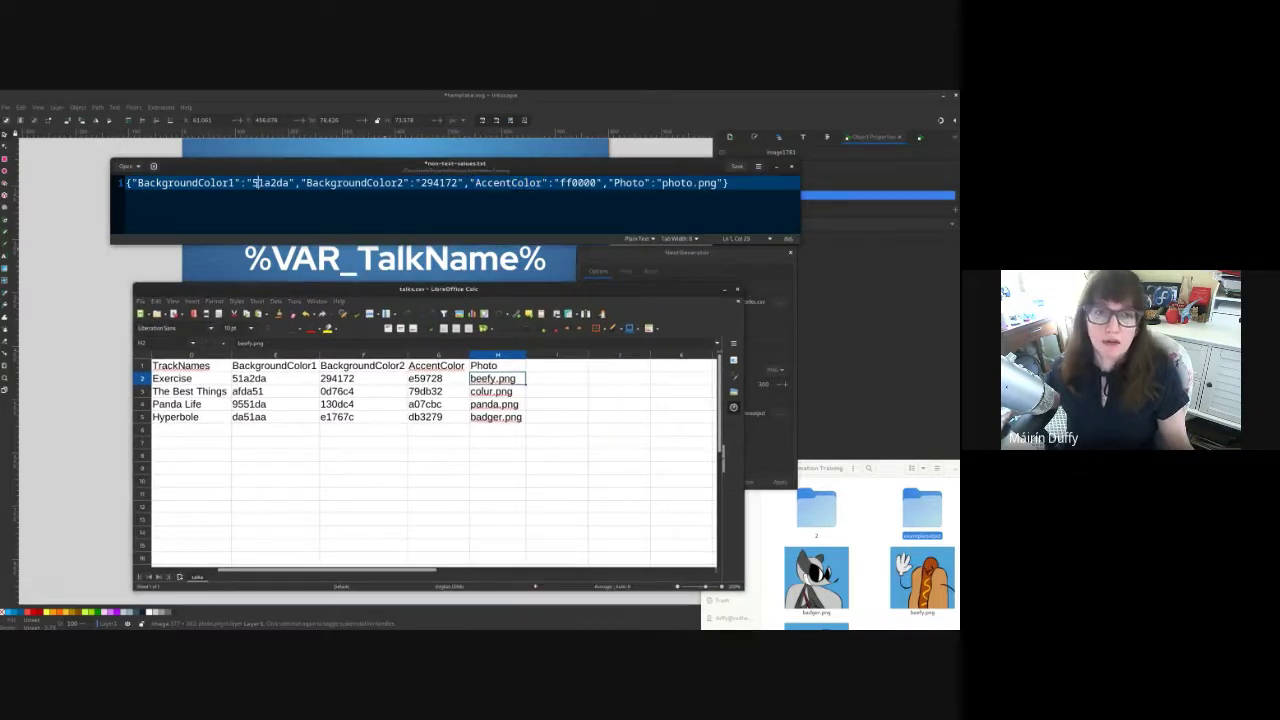
pyautogui.click(264, 183)
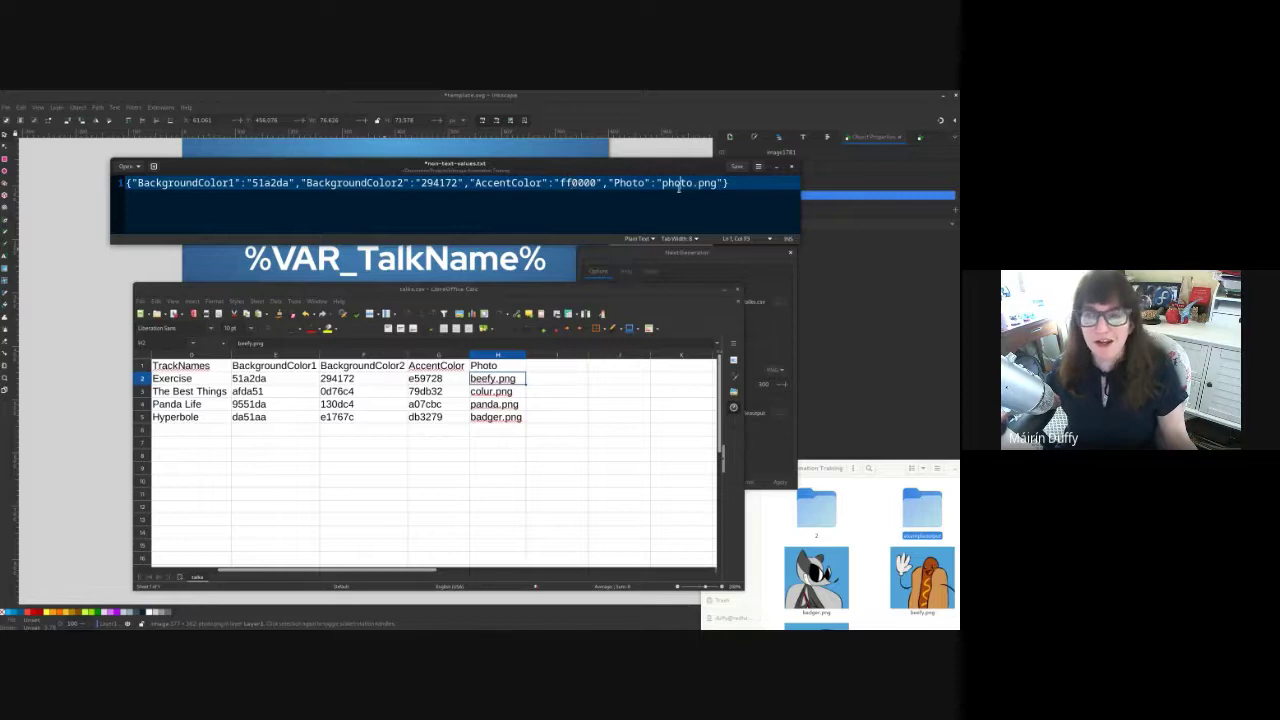
# Step: Check the talks.csv spreadsheet once more and hide it to uncover the card template and the NextGenerator dialog
pyautogui.click(721, 294)
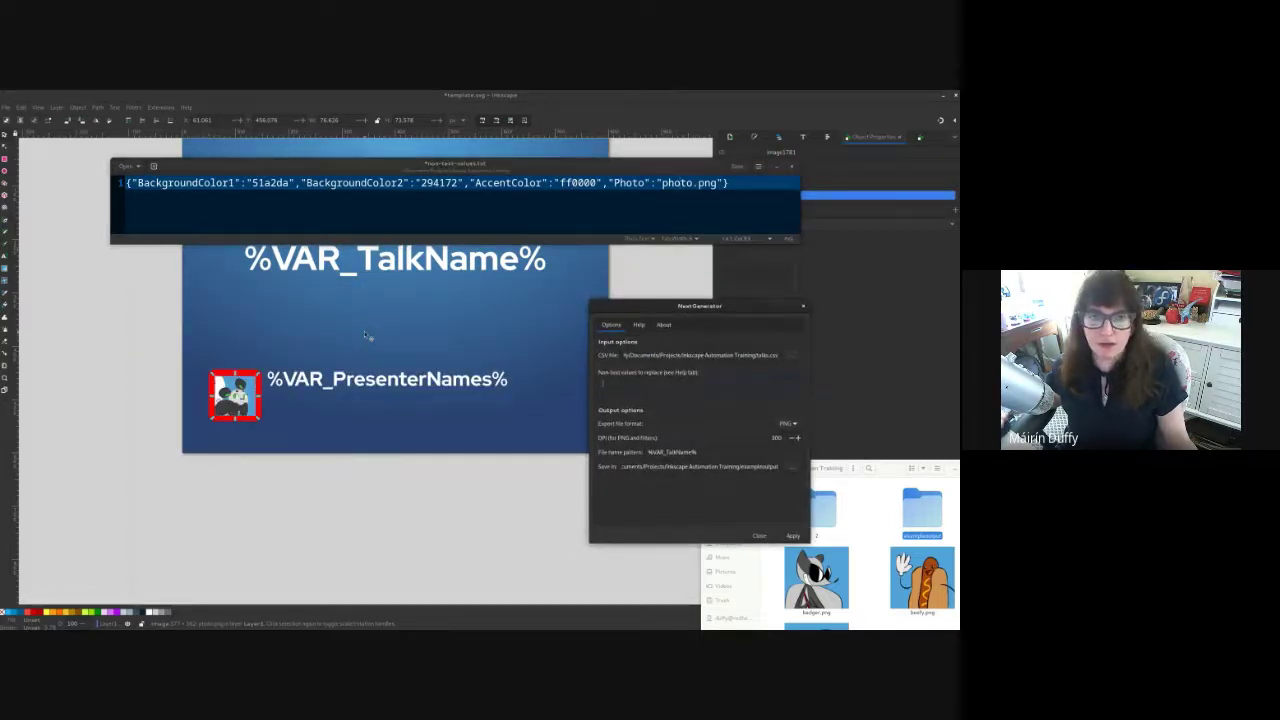
pyautogui.press('super')
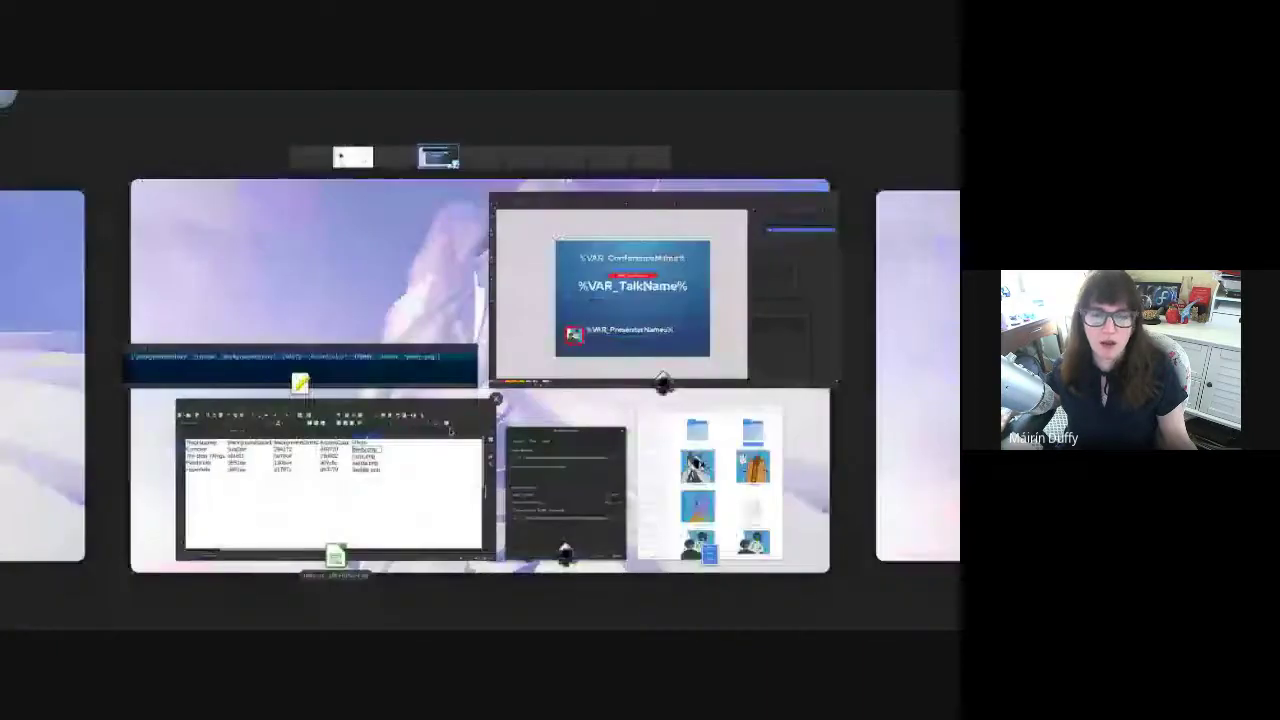
pyautogui.click(430, 465)
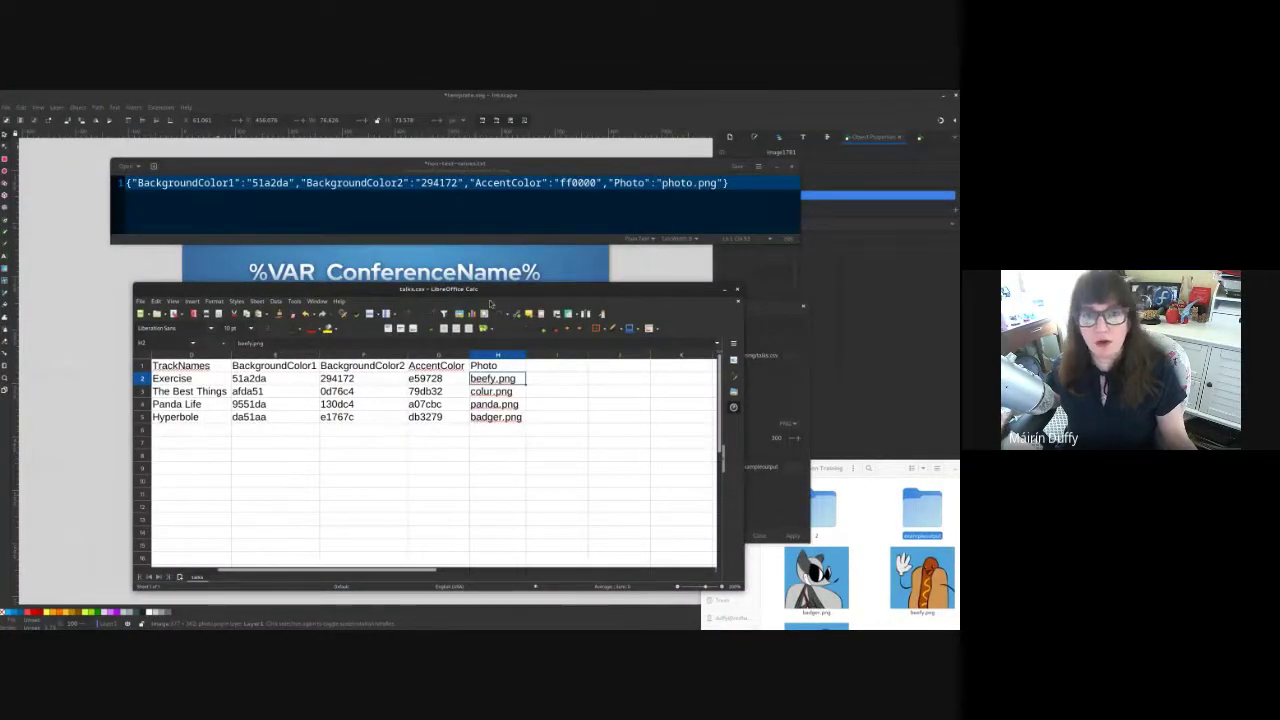
pyautogui.click(737, 290)
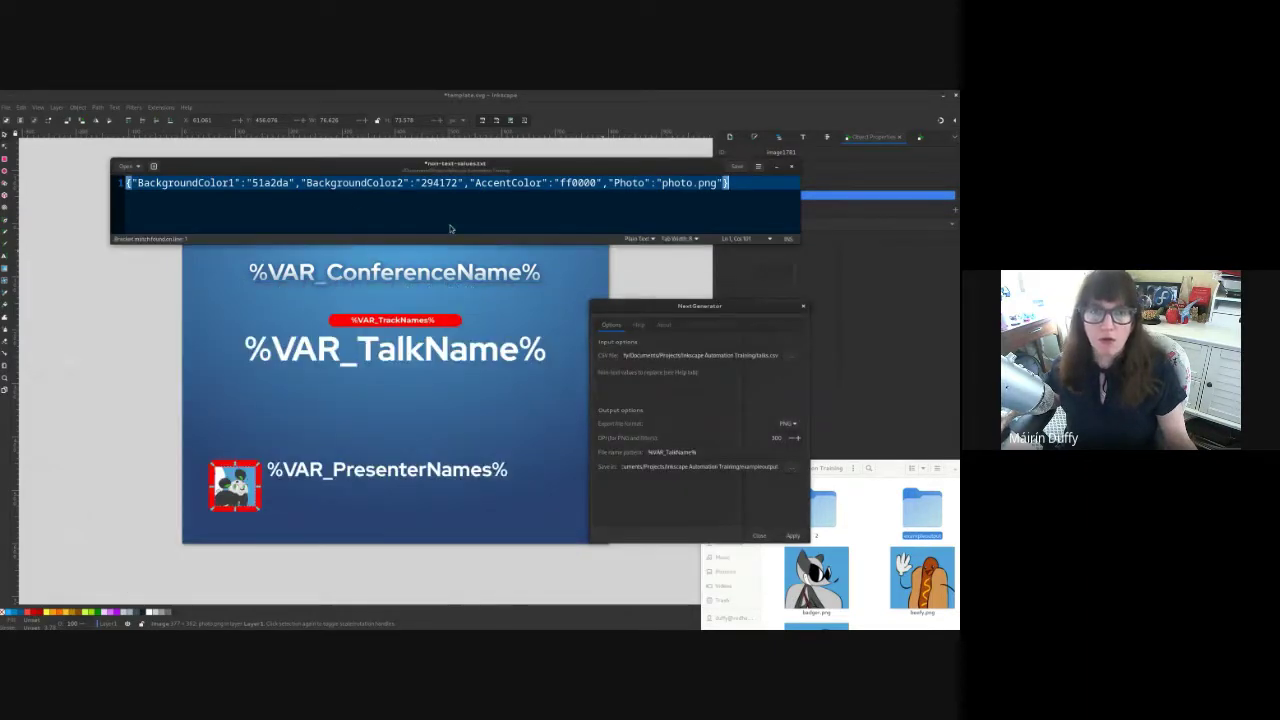
# Step: Examine the BackgroundColor2 key and the 51a2da value in non-text-values.txt against the colours of the card template
pyautogui.moveTo(306, 182); pyautogui.dragTo(386, 183)
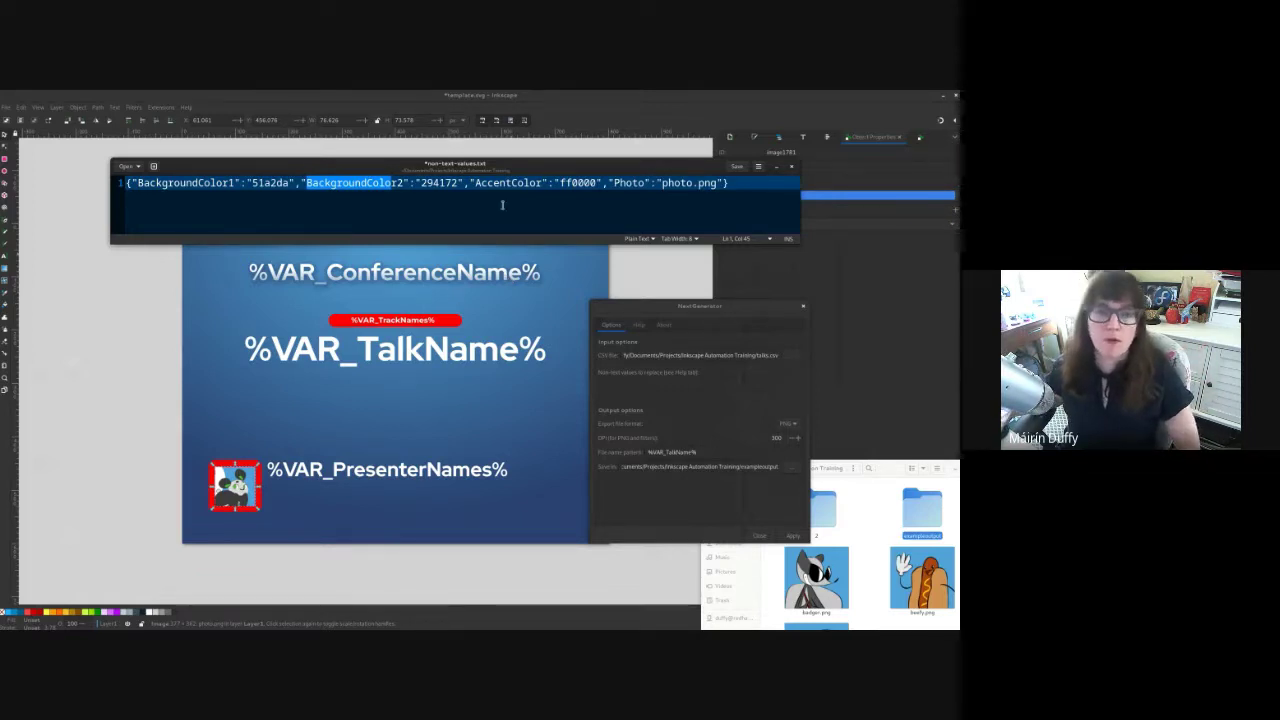
pyautogui.click(399, 184)
pyautogui.moveTo(399, 184); pyautogui.dragTo(318, 184)
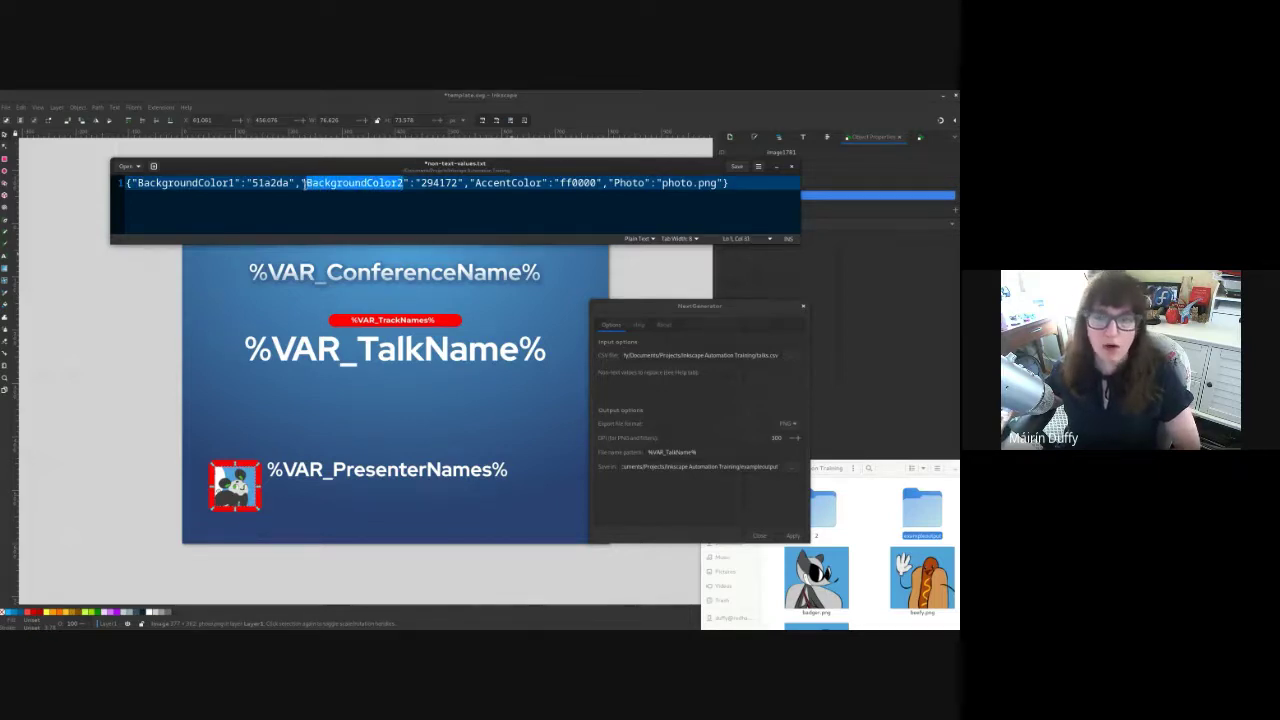
pyautogui.click(251, 183)
pyautogui.moveTo(251, 183); pyautogui.dragTo(277, 184)
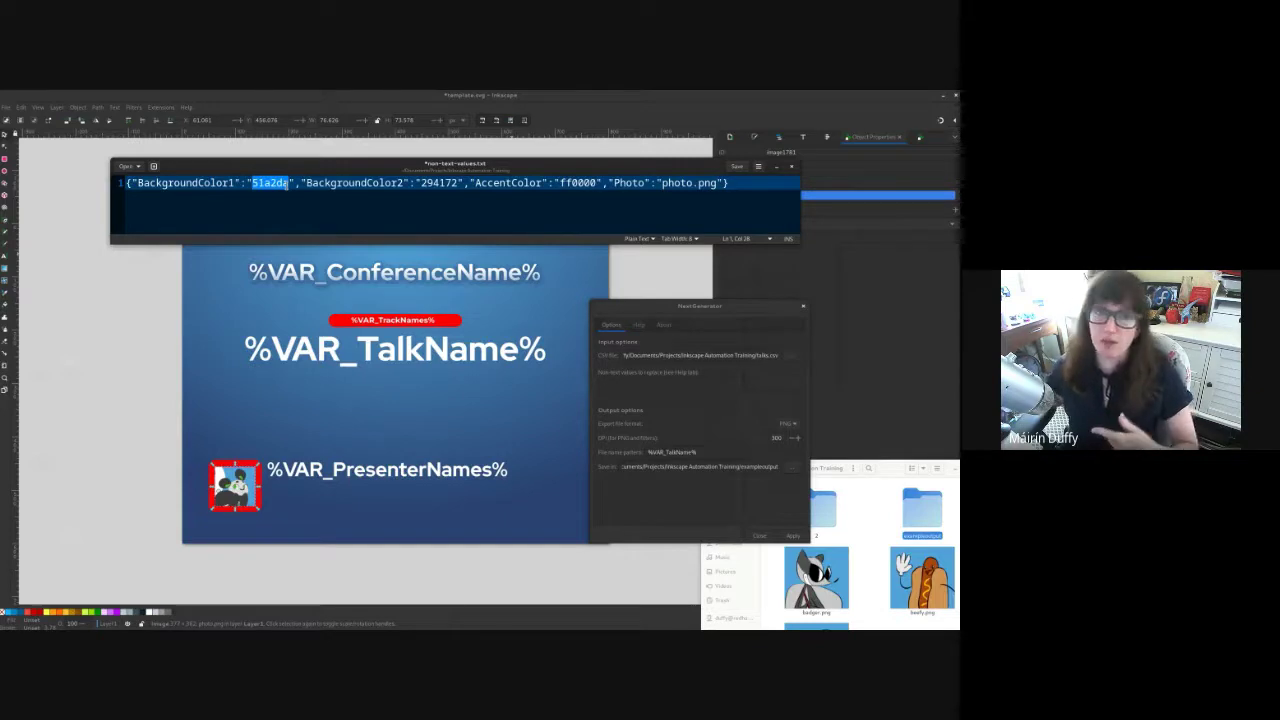
pyautogui.moveTo(290, 183); pyautogui.dragTo(252, 183)
# Step: Bring talks.csv forward, look through its columns from ConferenceName to Photo and hide the spreadsheet again
pyautogui.press('super')
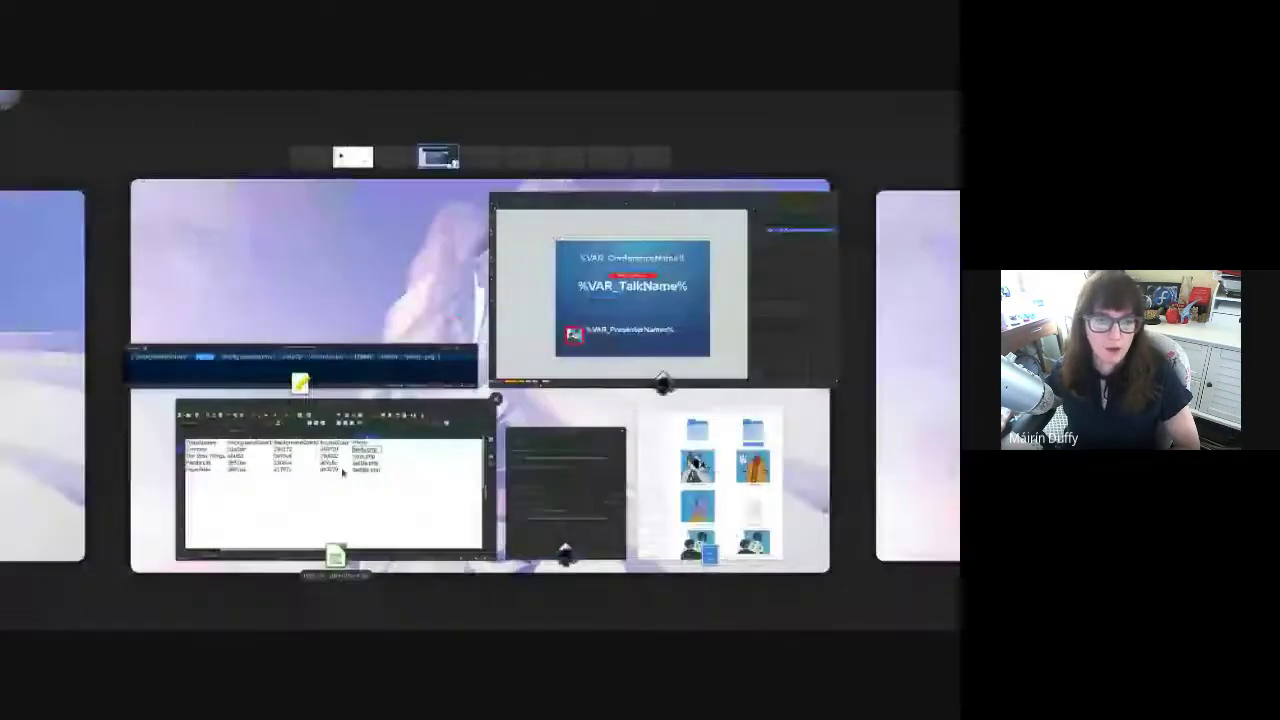
pyautogui.click(262, 540)
pyautogui.moveTo(262, 579); pyautogui.dragTo(180, 579)
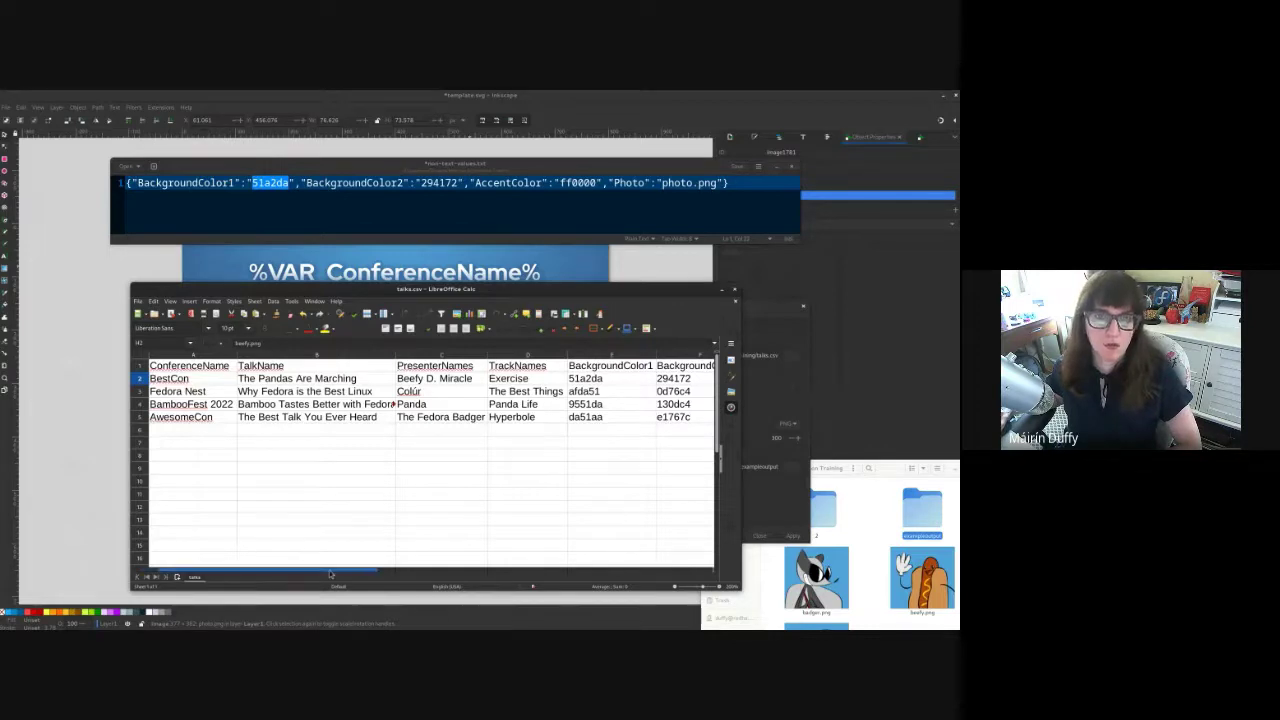
pyautogui.moveTo(331, 570); pyautogui.dragTo(450, 575)
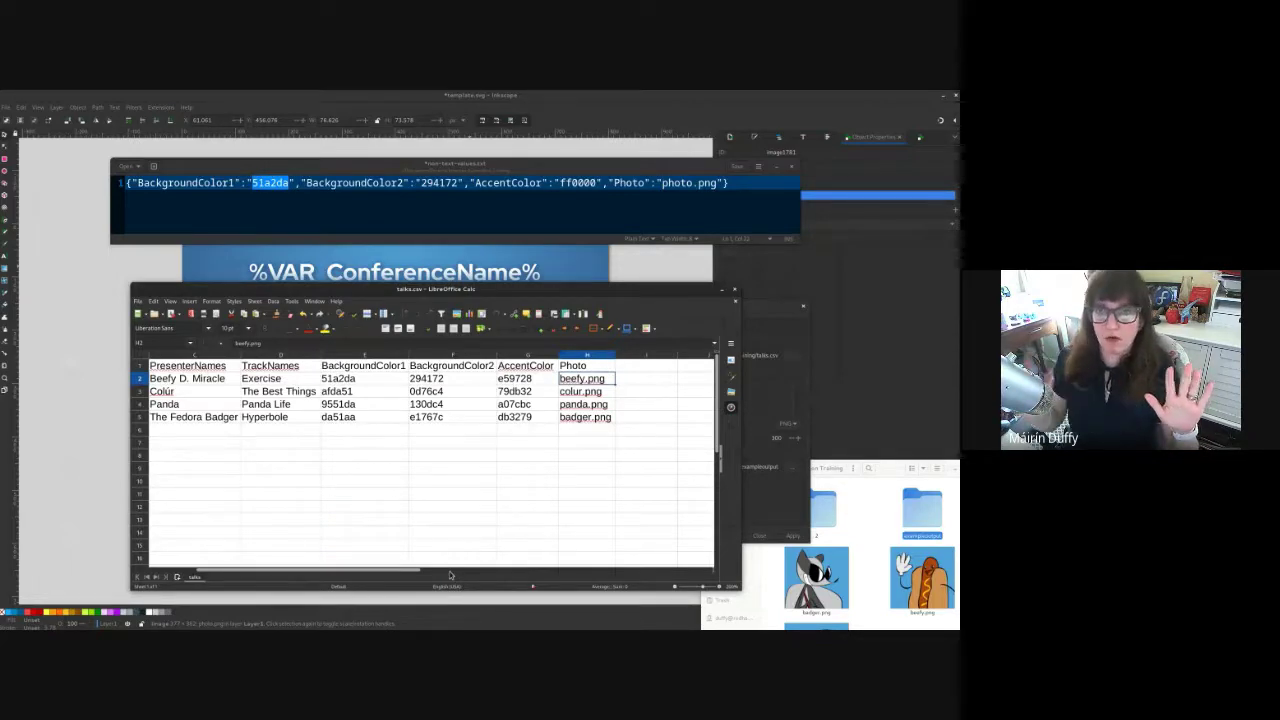
pyautogui.click(734, 289)
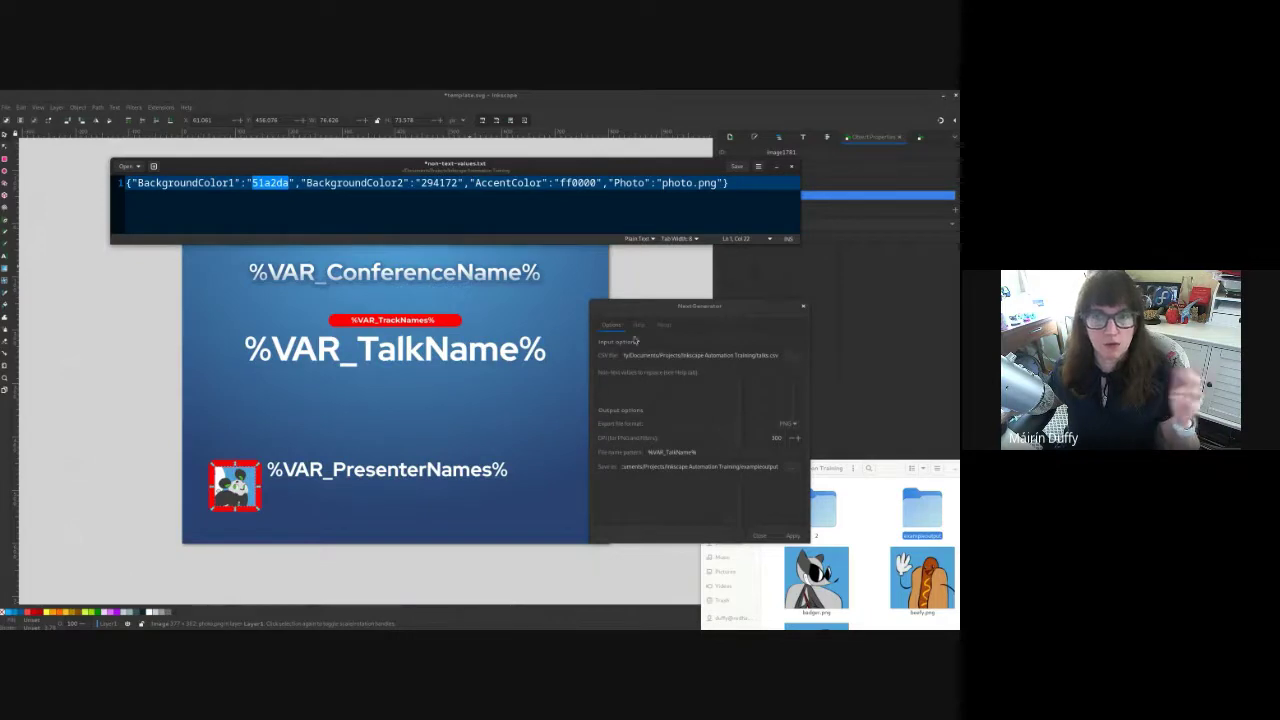
# Step: Copy the full line from non-text-values.txt into NextGenerator's non-text values to replace, hide the text file and check the pasted entry
pyautogui.tripleClick(538, 182)
pyautogui.hotkey('ctrl', 'c')
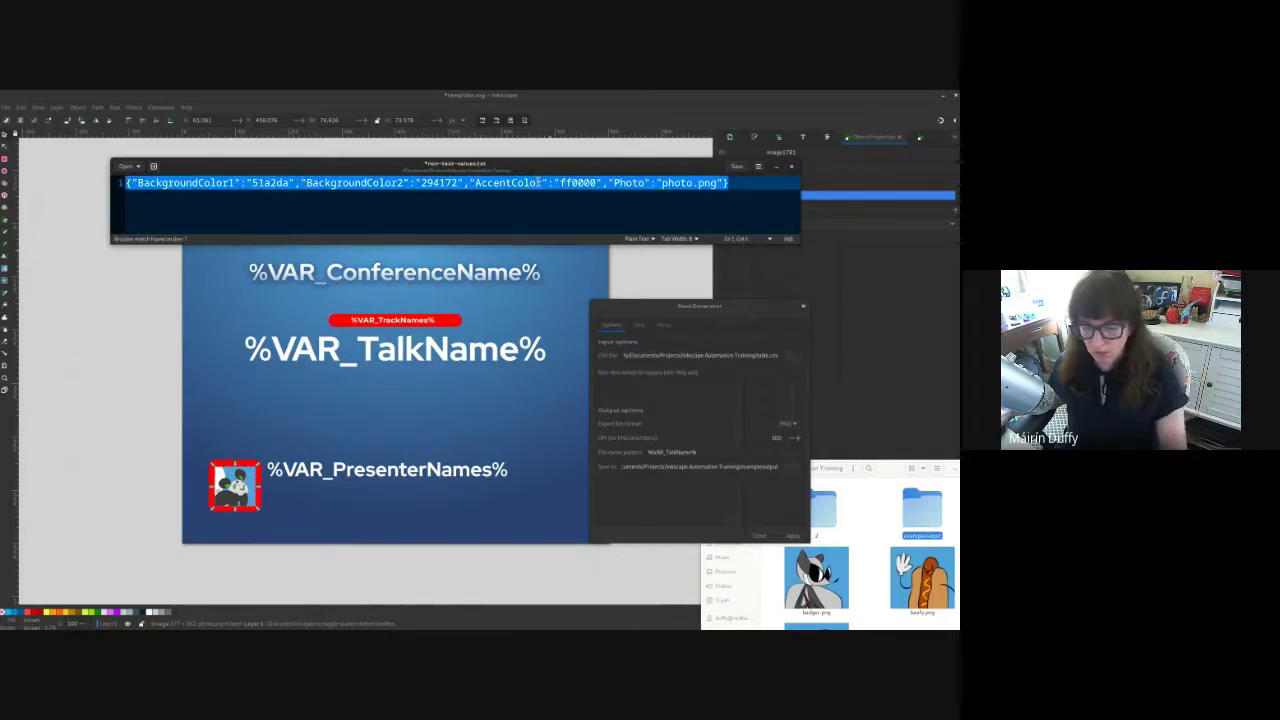
pyautogui.click(630, 388)
pyautogui.hotkey('ctrl', 'v')
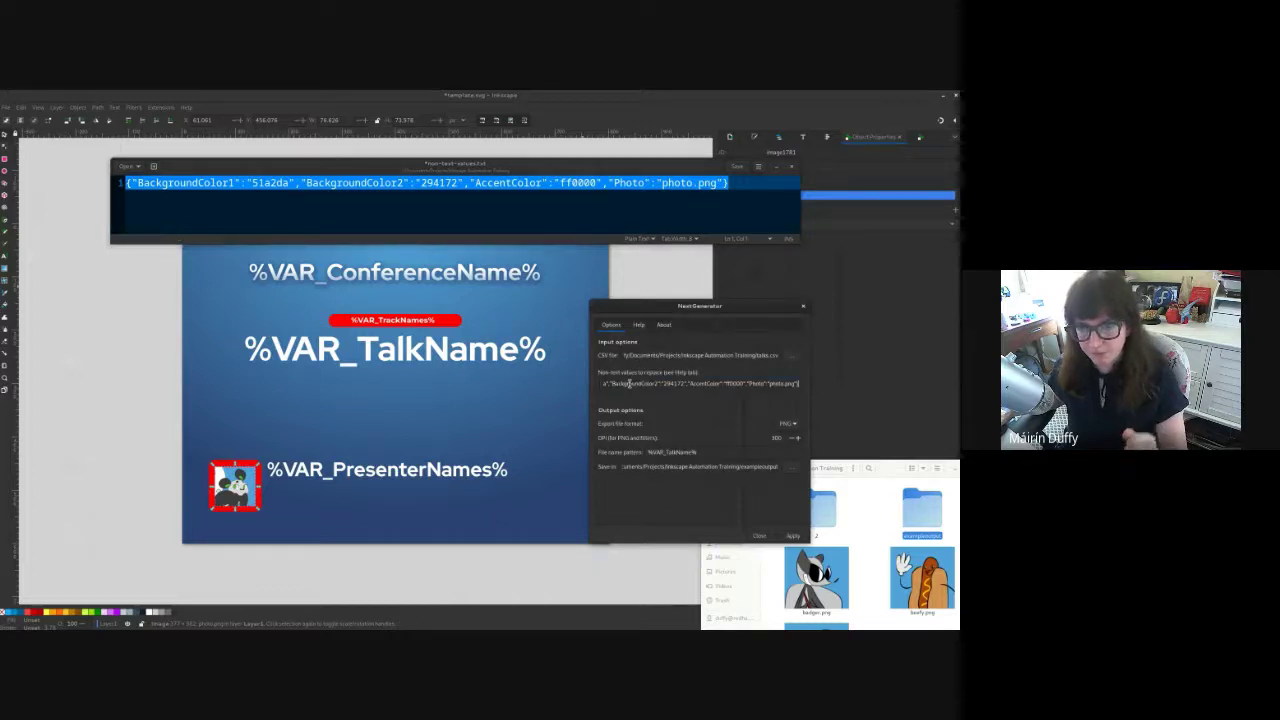
pyautogui.click(773, 167)
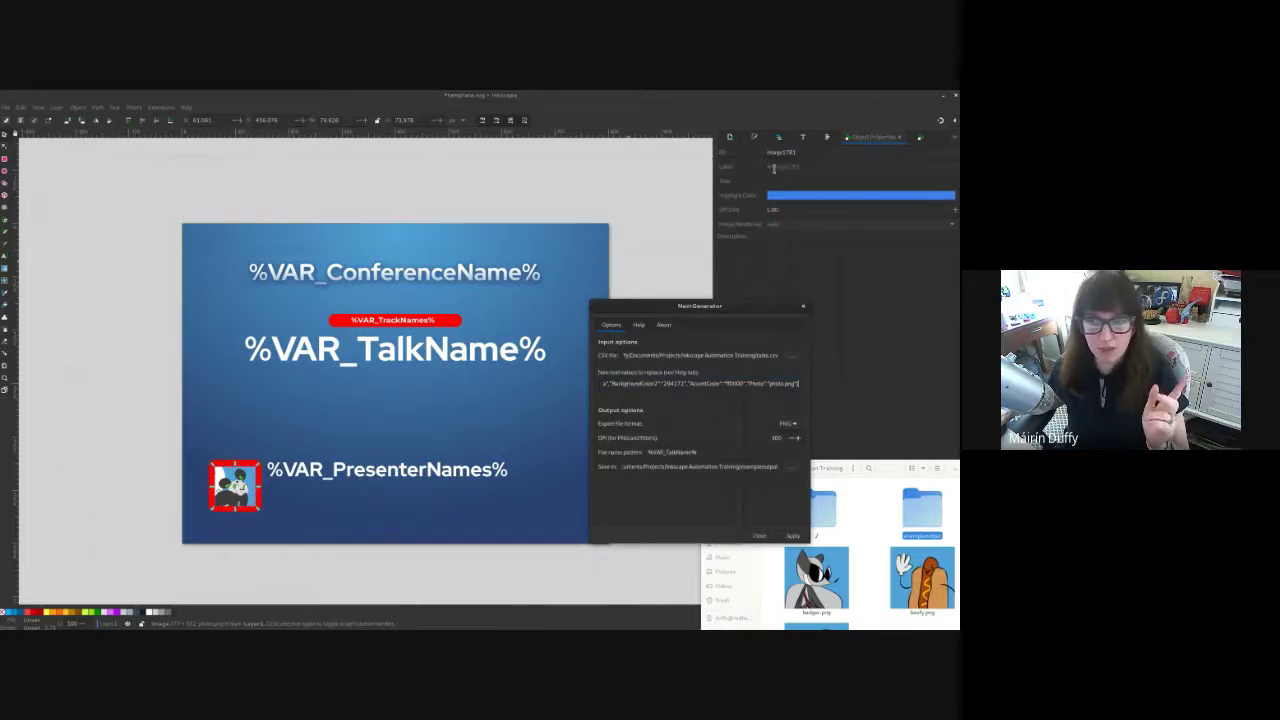
pyautogui.moveTo(661, 386); pyautogui.dragTo(598, 386)
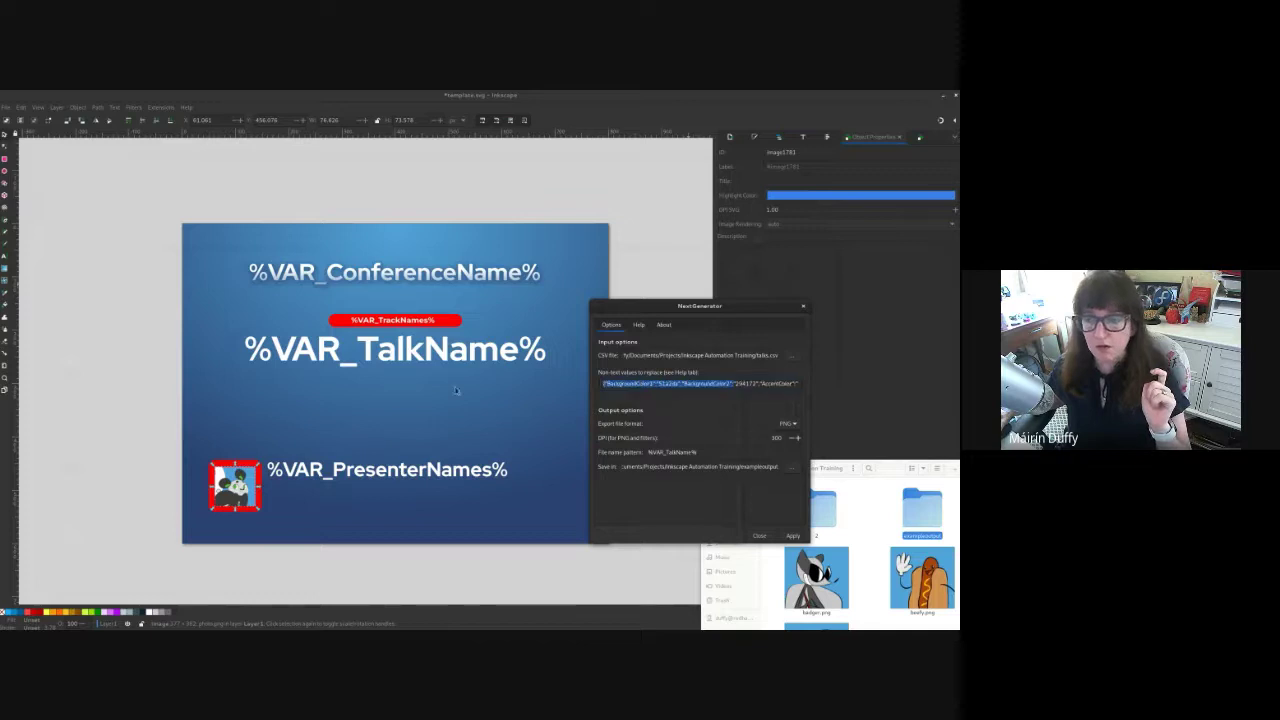